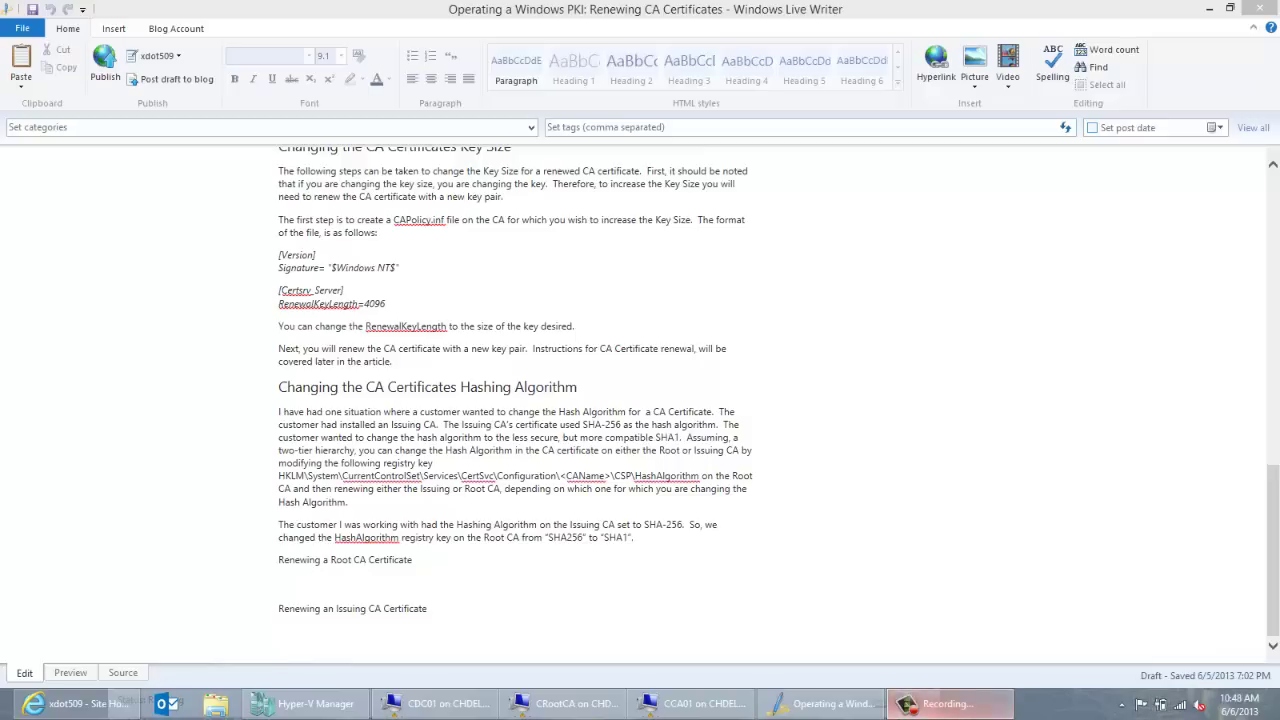
Step: Switch to Internet Explorer and show the xdot509 blog home page
{"action": "left_click", "coordinate": [72, 710]}
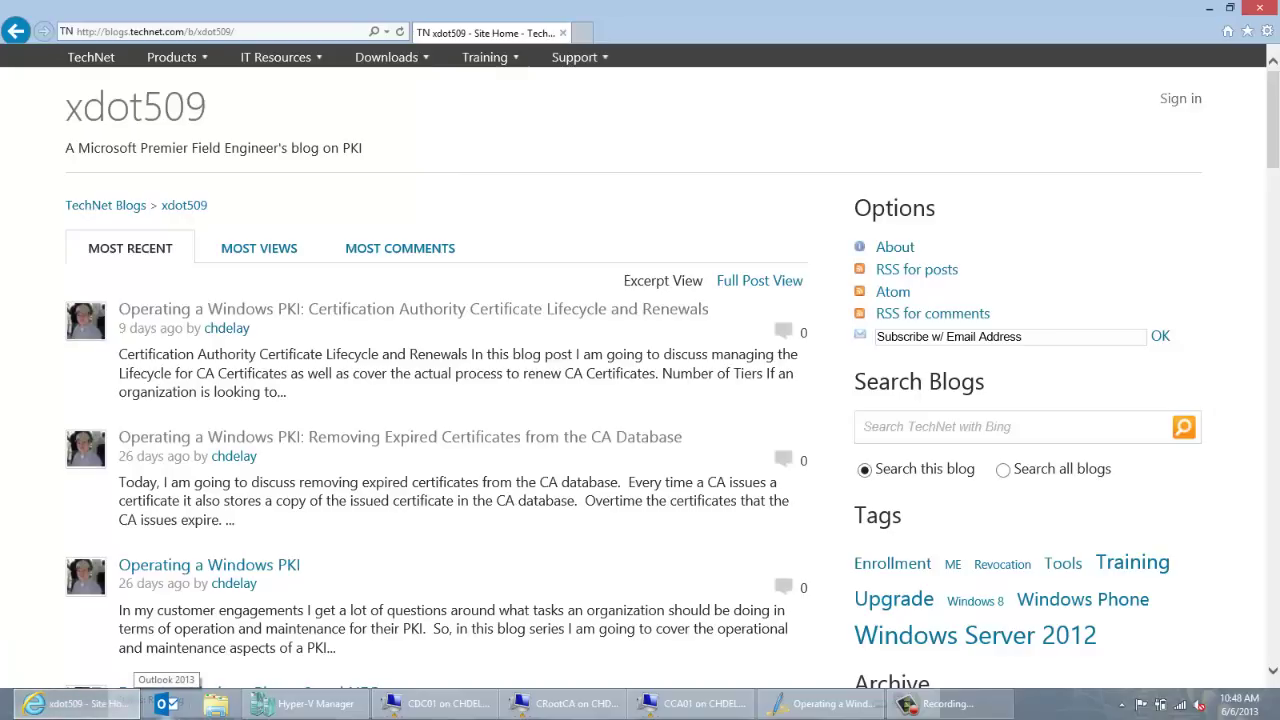
{"action": "mouse_move", "coordinate": [80, 703]}
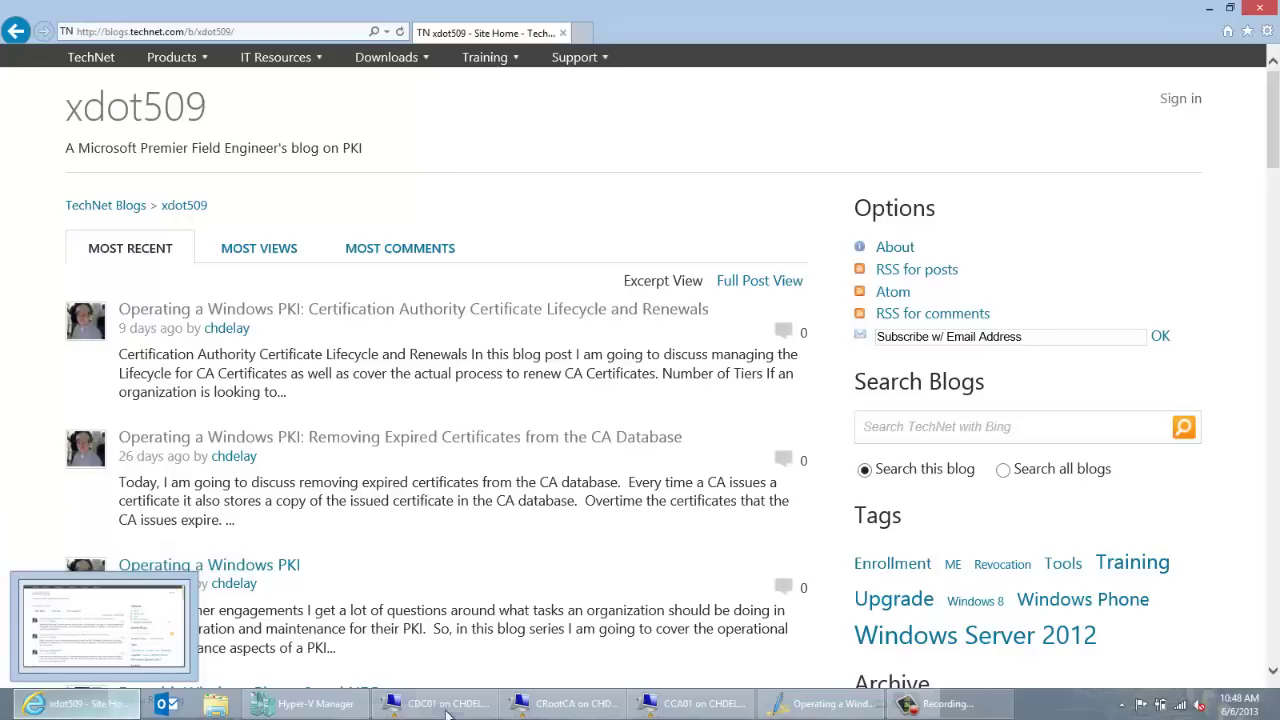
Step: Switch to the CCA01 virtual machine and open the Certification Authority console in a maximized window
{"action": "mouse_move", "coordinate": [617, 713]}
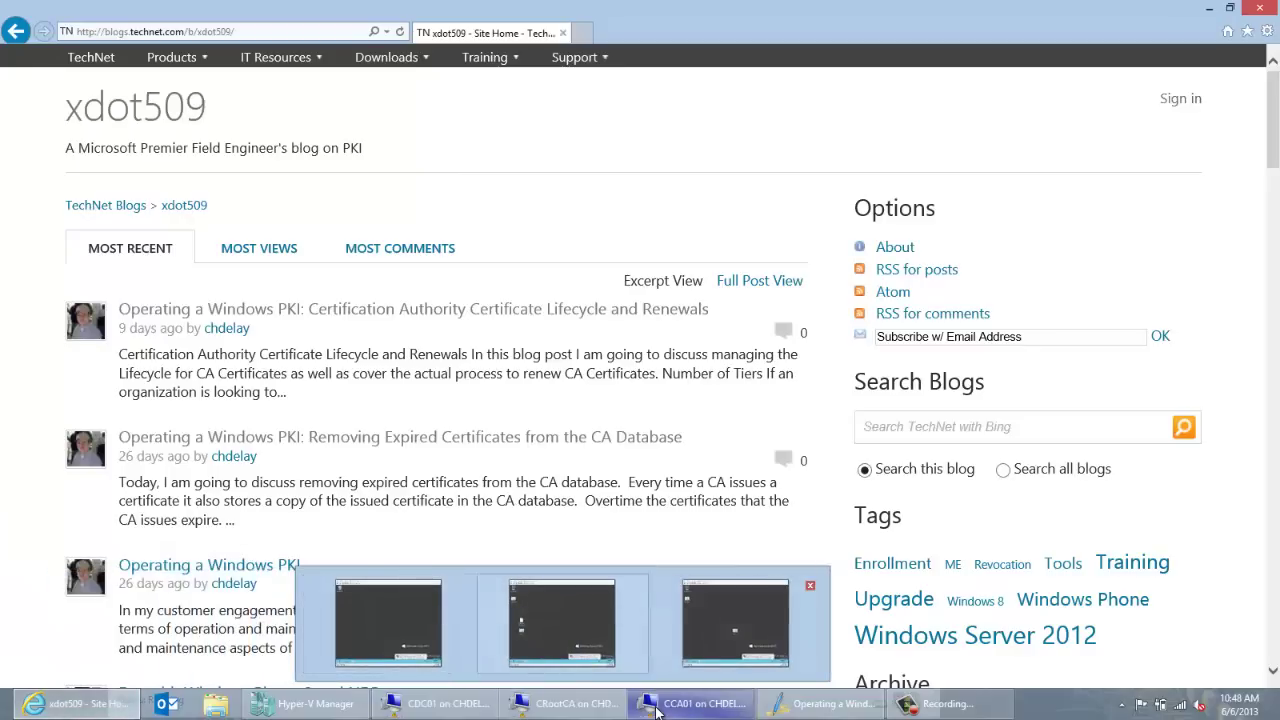
{"action": "left_click", "coordinate": [735, 622]}
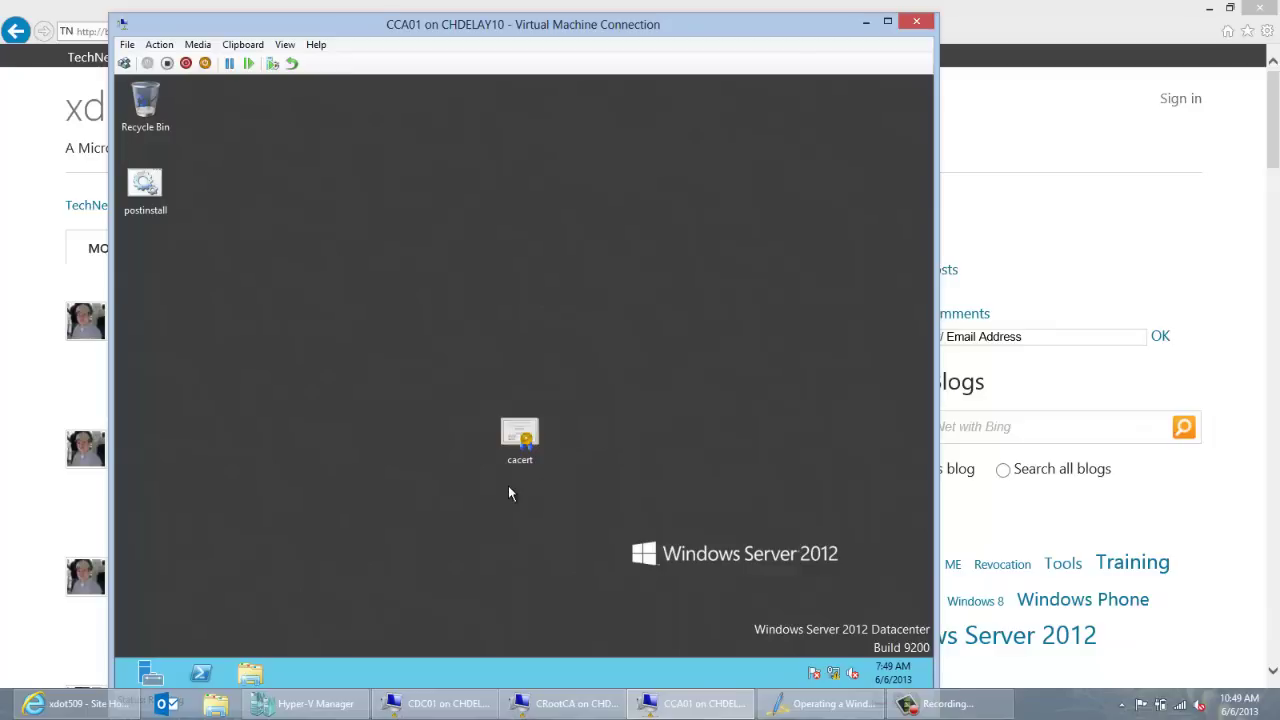
{"action": "key", "text": "super"}
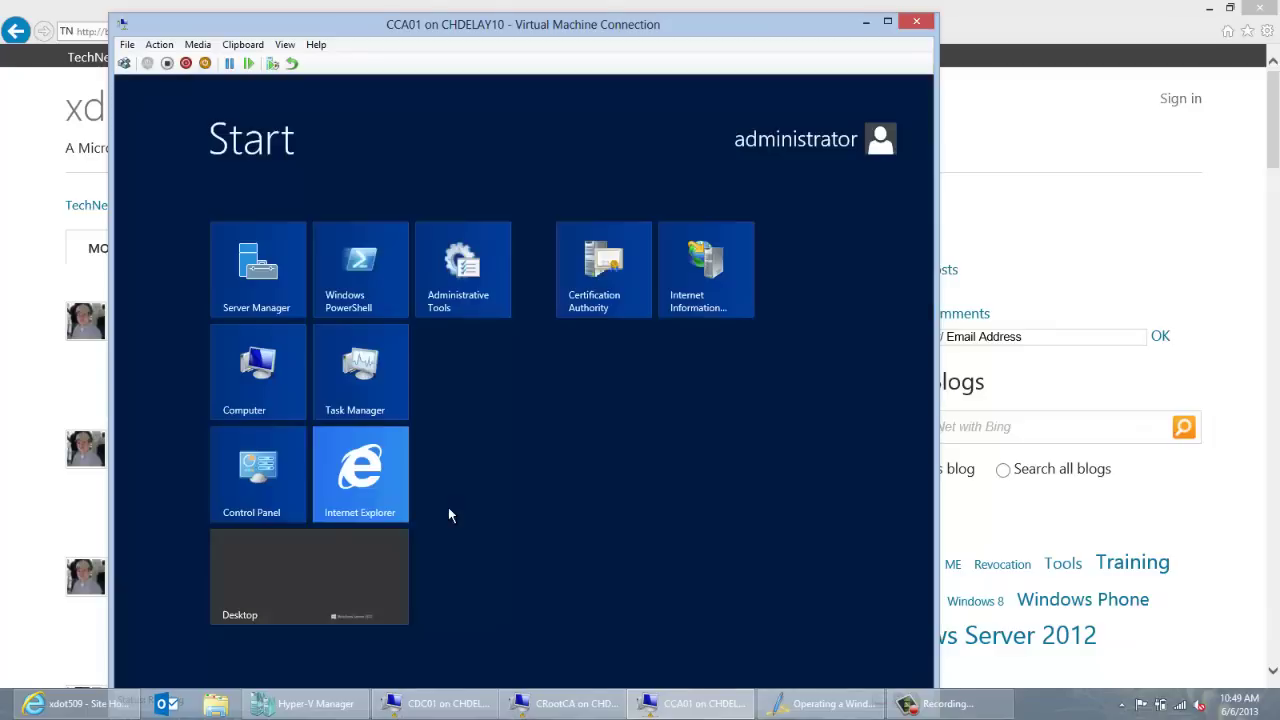
{"action": "left_click", "coordinate": [590, 306]}
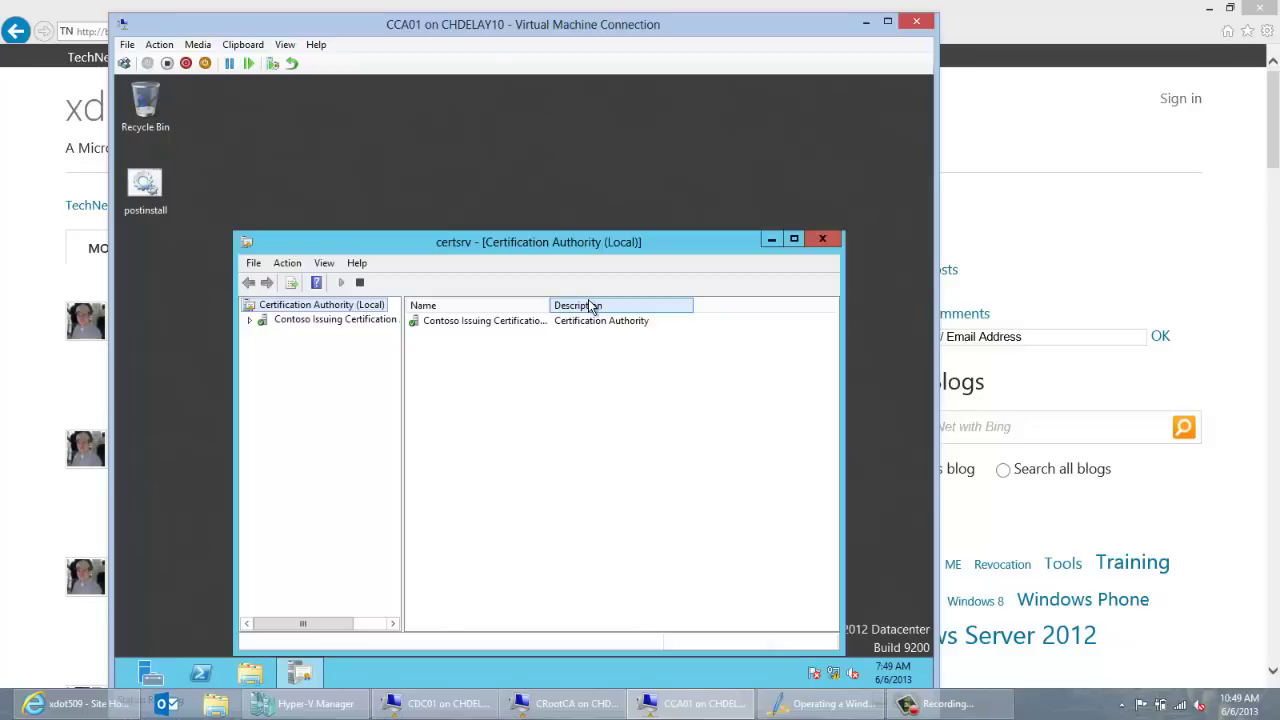
{"action": "left_click", "coordinate": [793, 239]}
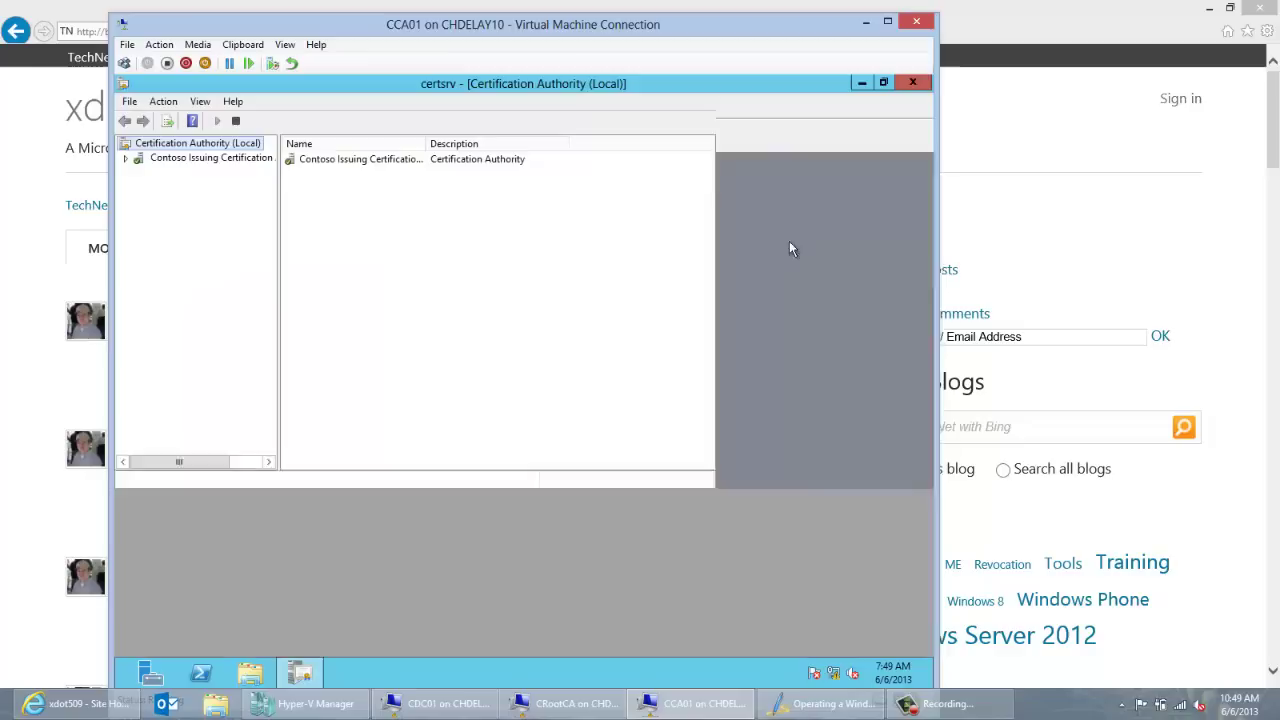
Step: Open the properties of Contoso Issuing Certification Authority 01 and view Certificate #0
{"action": "left_click", "coordinate": [205, 158]}
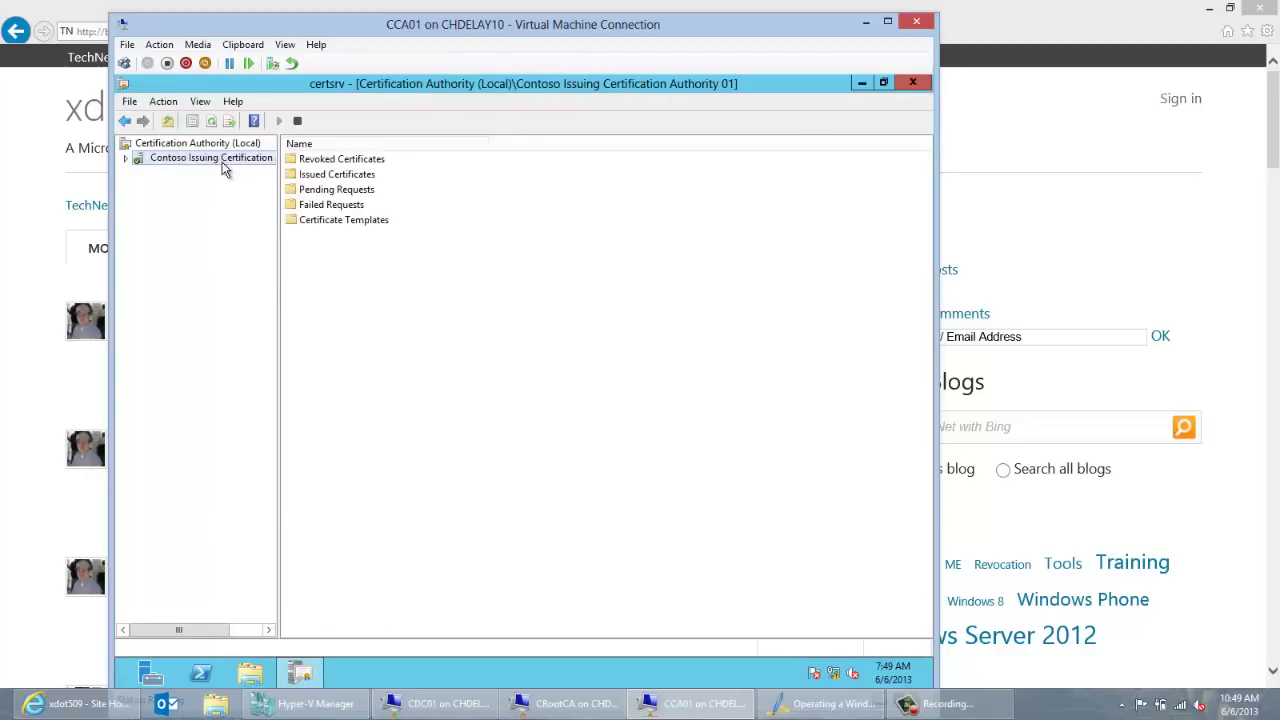
{"action": "right_click", "coordinate": [222, 160]}
{"action": "left_click", "coordinate": [252, 253]}
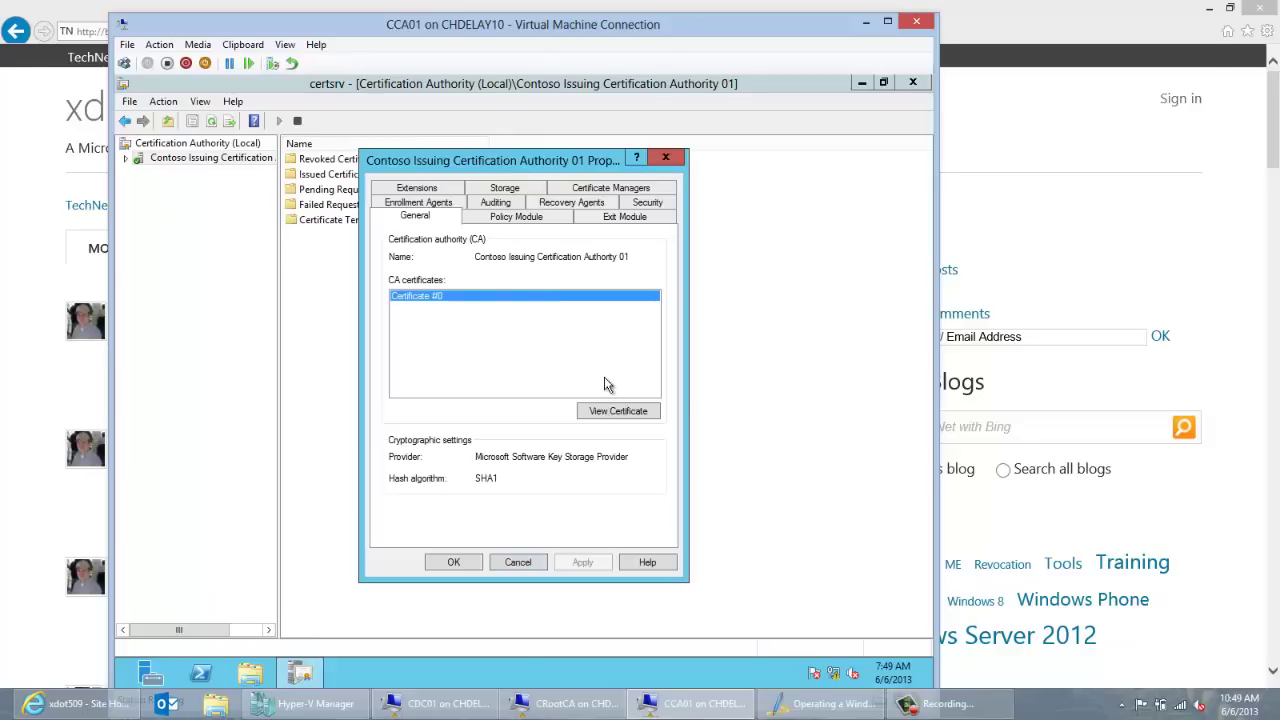
{"action": "left_click", "coordinate": [613, 410]}
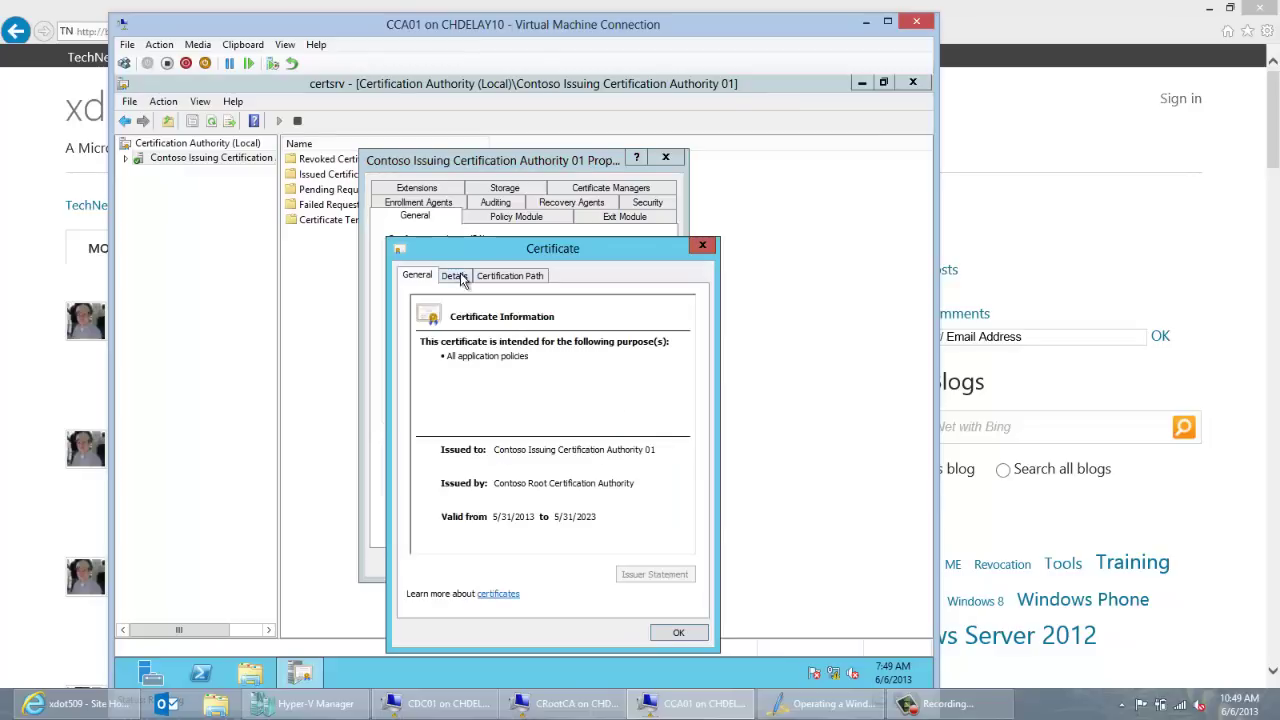
Step: Inspect the CA Version field in the issuing CA certificate's details, and close the certificate
{"action": "left_click", "coordinate": [455, 276]}
{"action": "left_click", "coordinate": [689, 442]}
{"action": "left_click", "coordinate": [689, 442]}
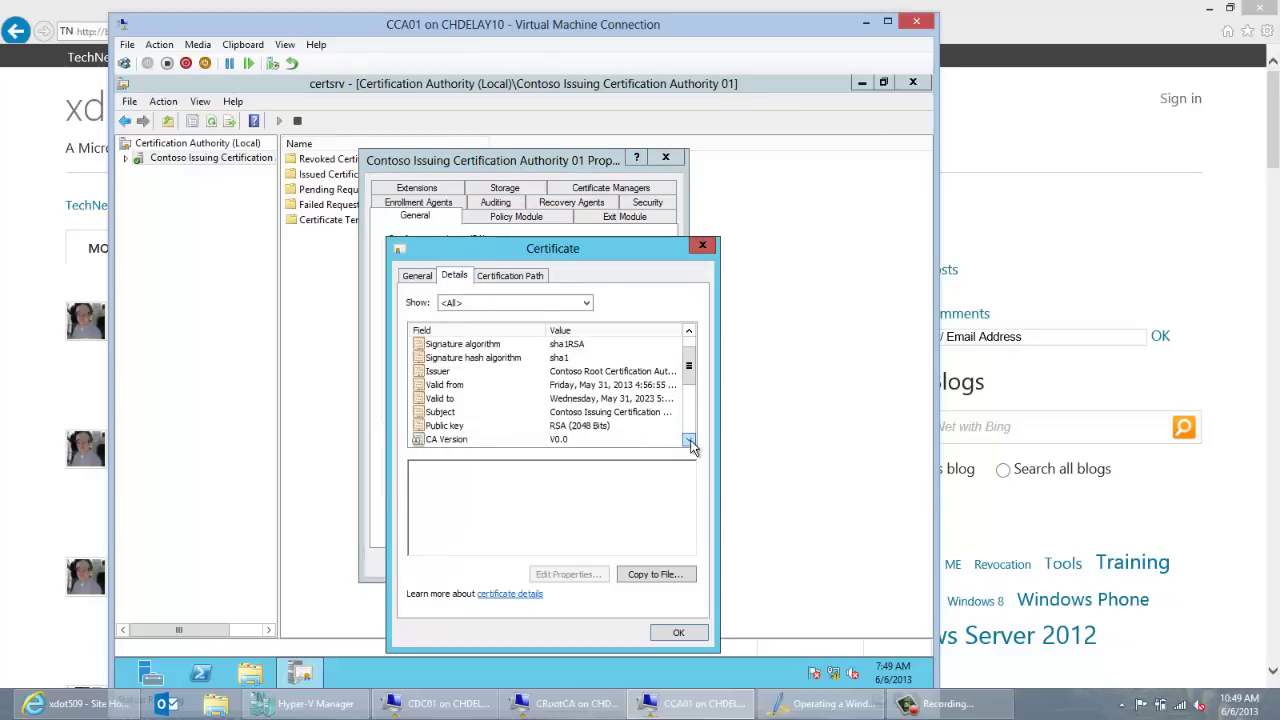
{"action": "left_click", "coordinate": [689, 442]}
{"action": "left_click", "coordinate": [561, 426]}
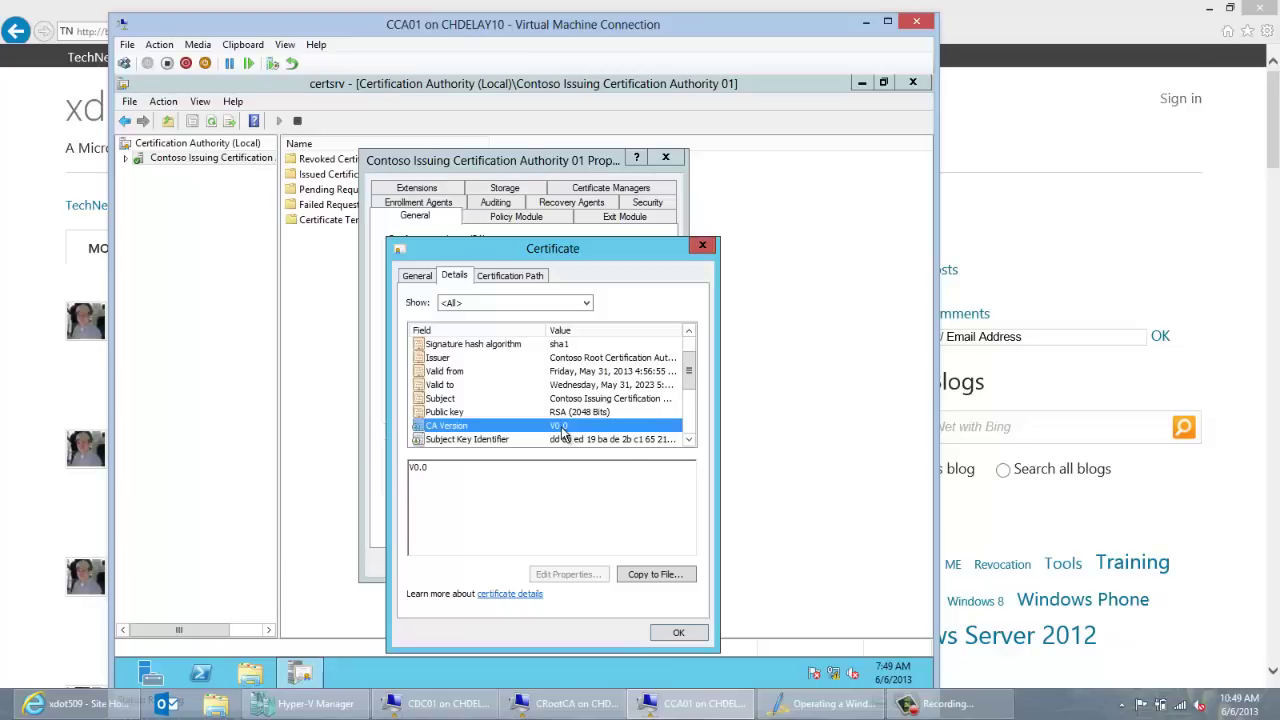
{"action": "left_click", "coordinate": [680, 633]}
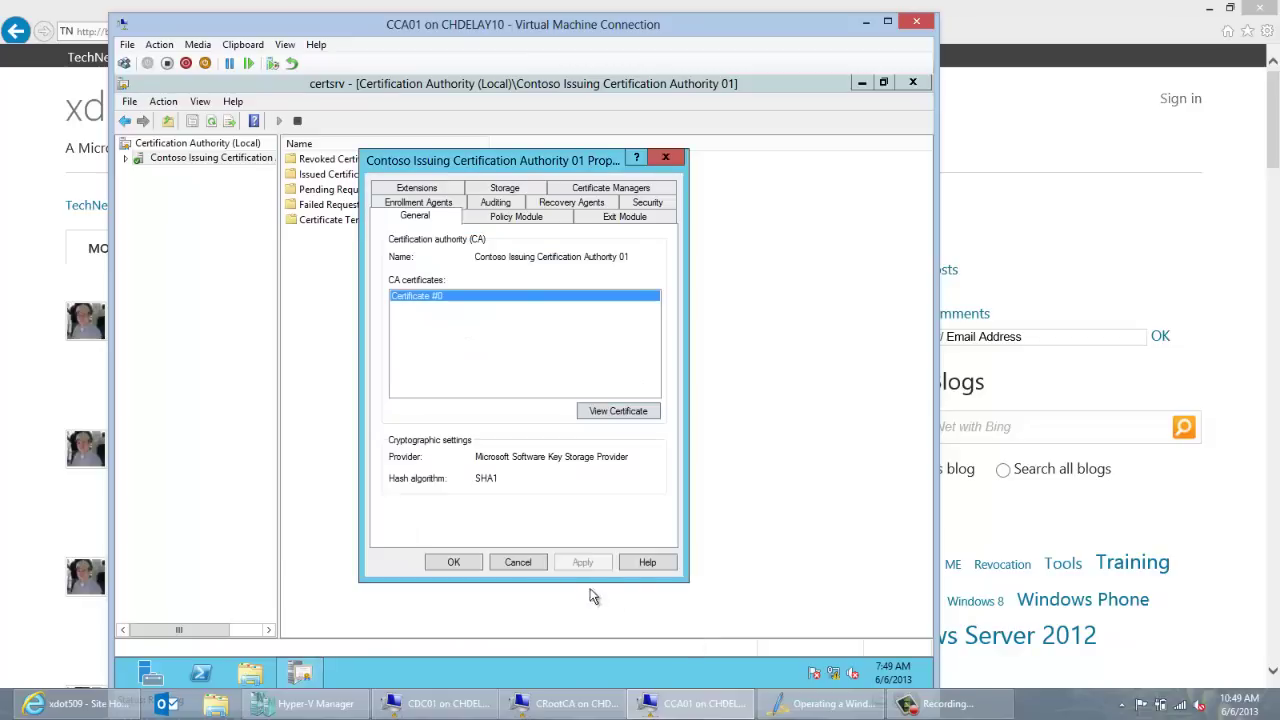
Step: View Certificate #0 again and inspect the Authority Key Identifier field in its details
{"action": "left_click", "coordinate": [633, 412]}
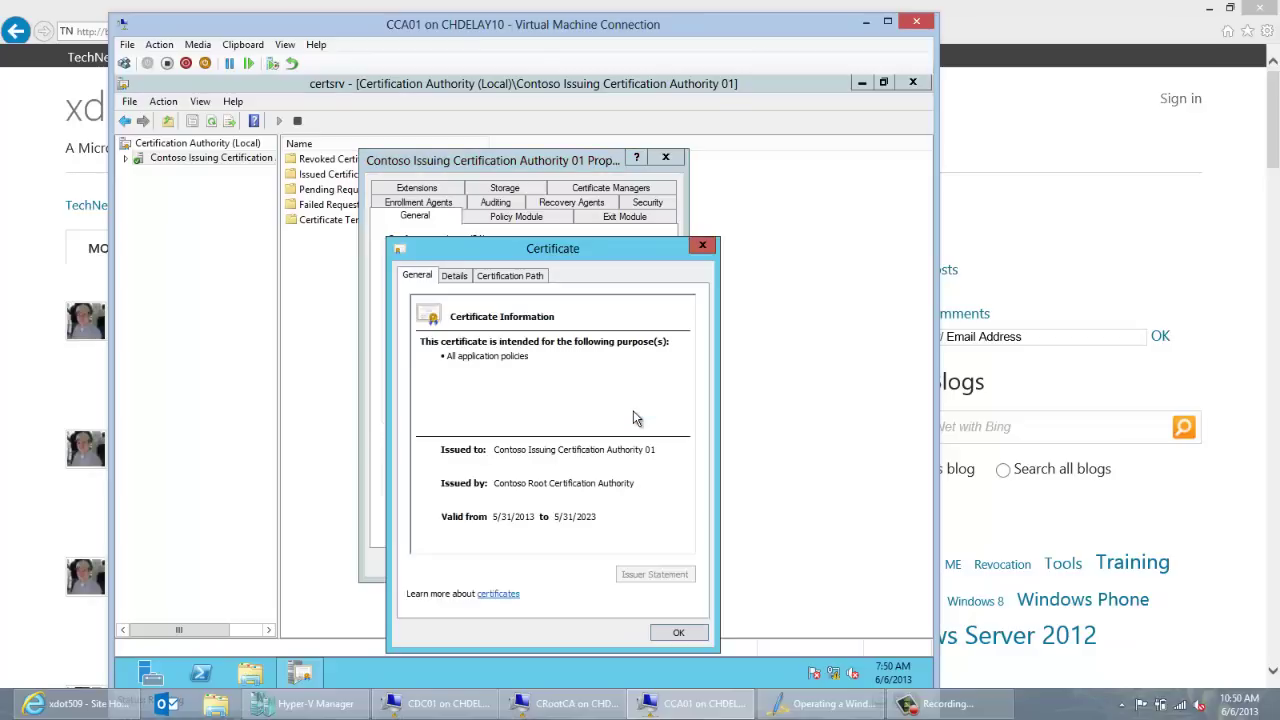
{"action": "left_click", "coordinate": [460, 279]}
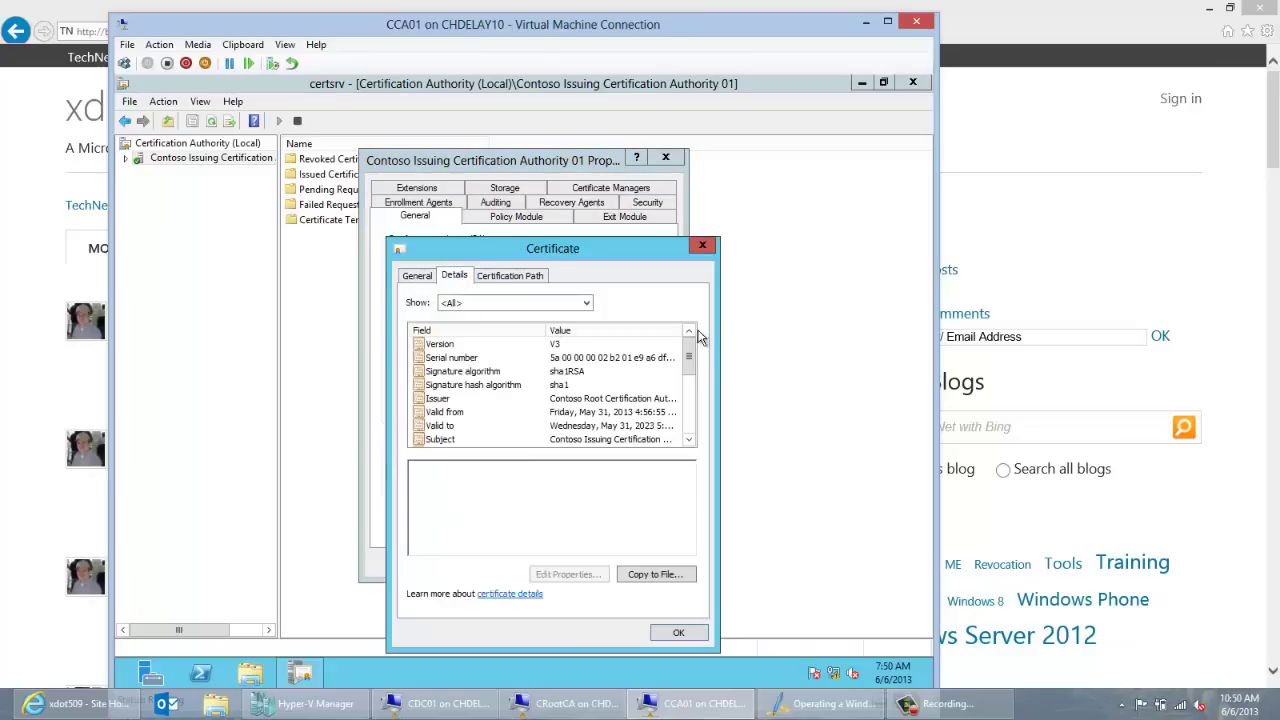
{"action": "left_click_drag", "start_coordinate": [688, 352], "coordinate": [690, 400]}
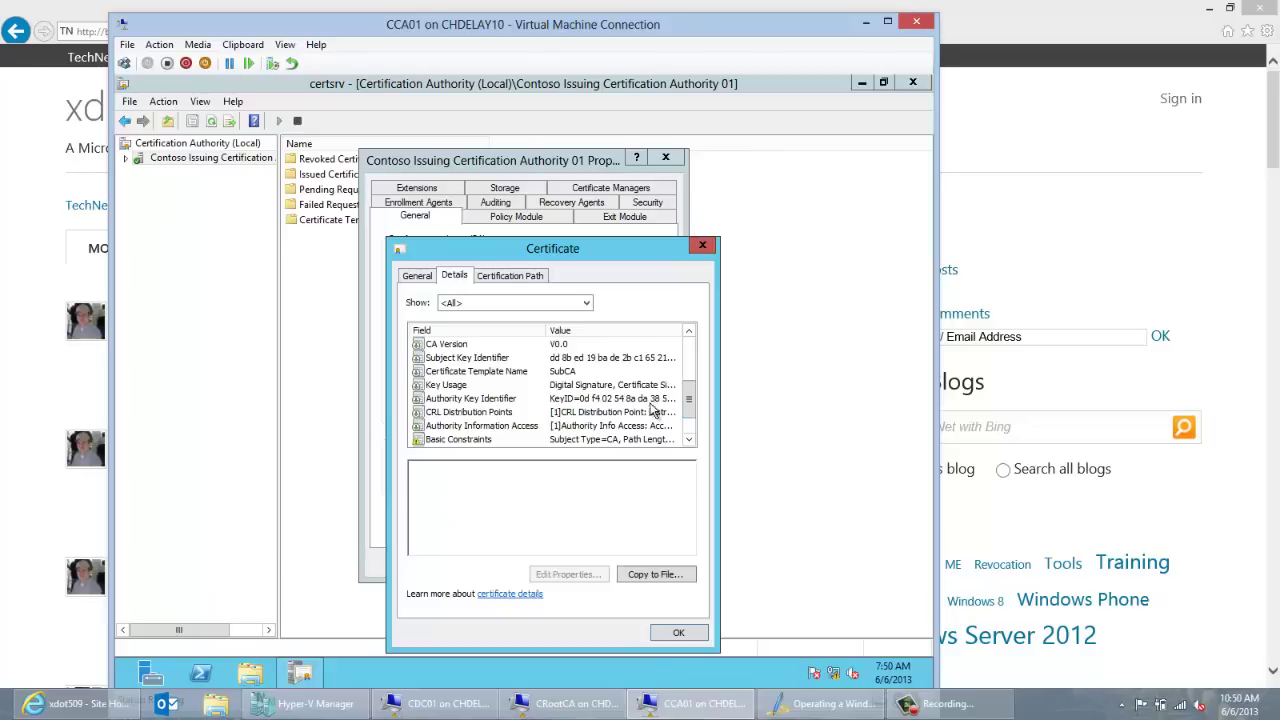
{"action": "left_click", "coordinate": [547, 398]}
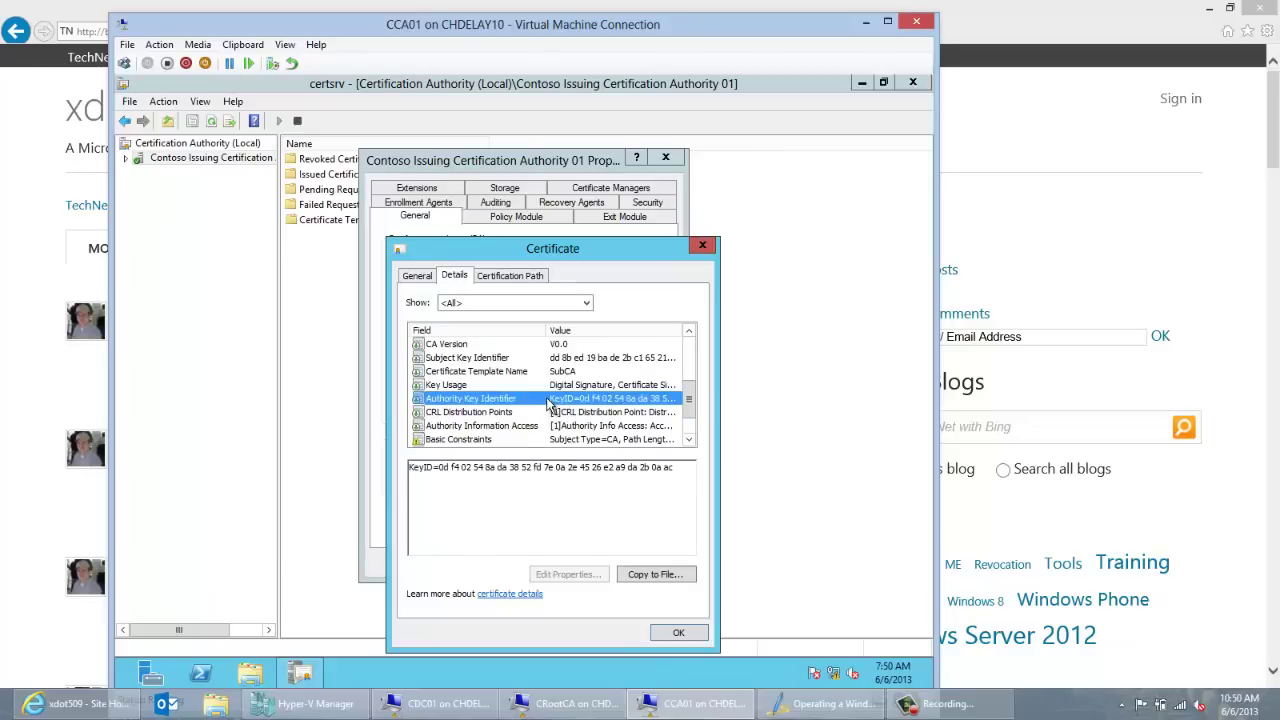
Step: Inspect the certificate's Authority Information Access field and read through its HTTP and LDAP locations
{"action": "left_click", "coordinate": [616, 426]}
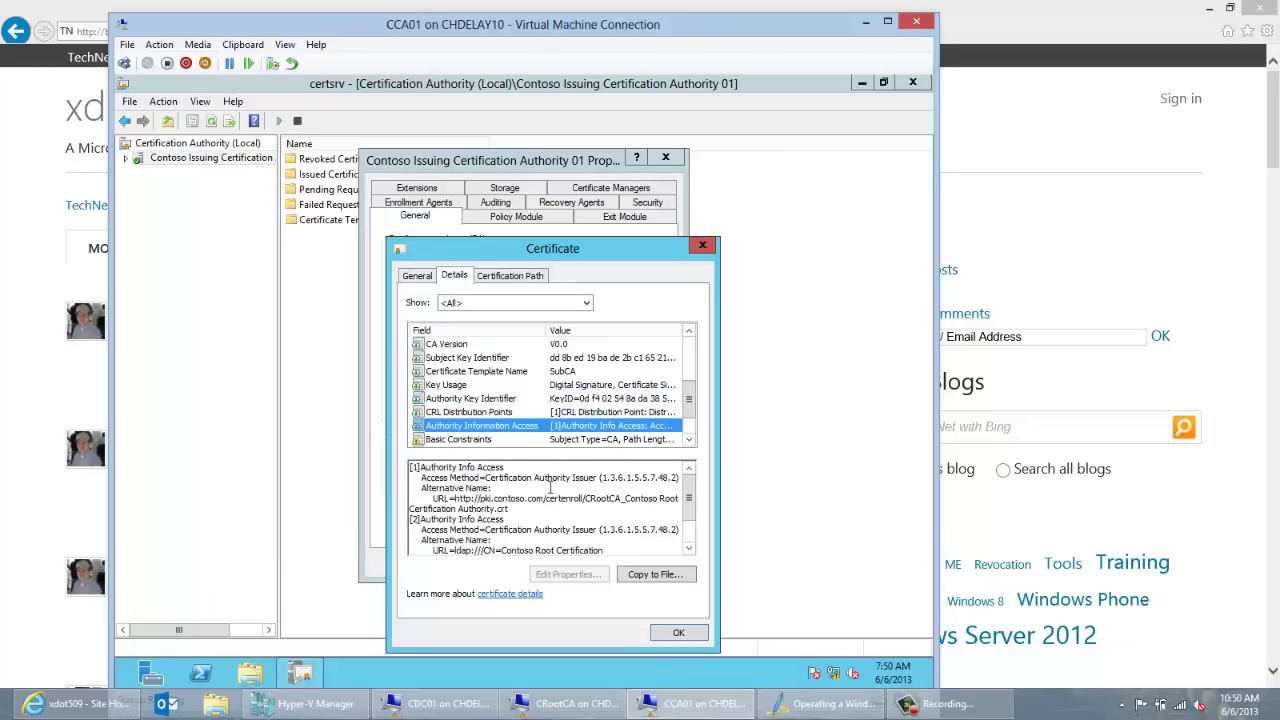
{"action": "left_click_drag", "start_coordinate": [497, 509], "coordinate": [529, 523]}
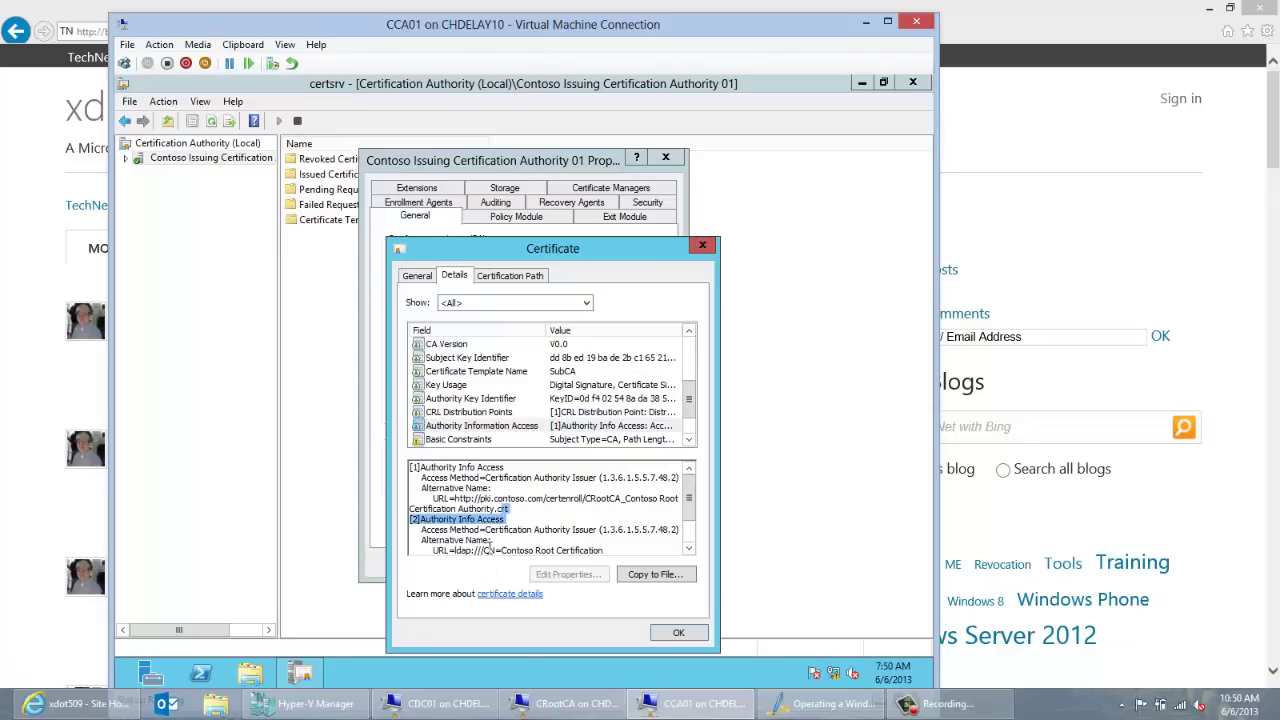
{"action": "left_click", "coordinate": [688, 550]}
{"action": "left_click", "coordinate": [688, 550]}
{"action": "left_click", "coordinate": [688, 550]}
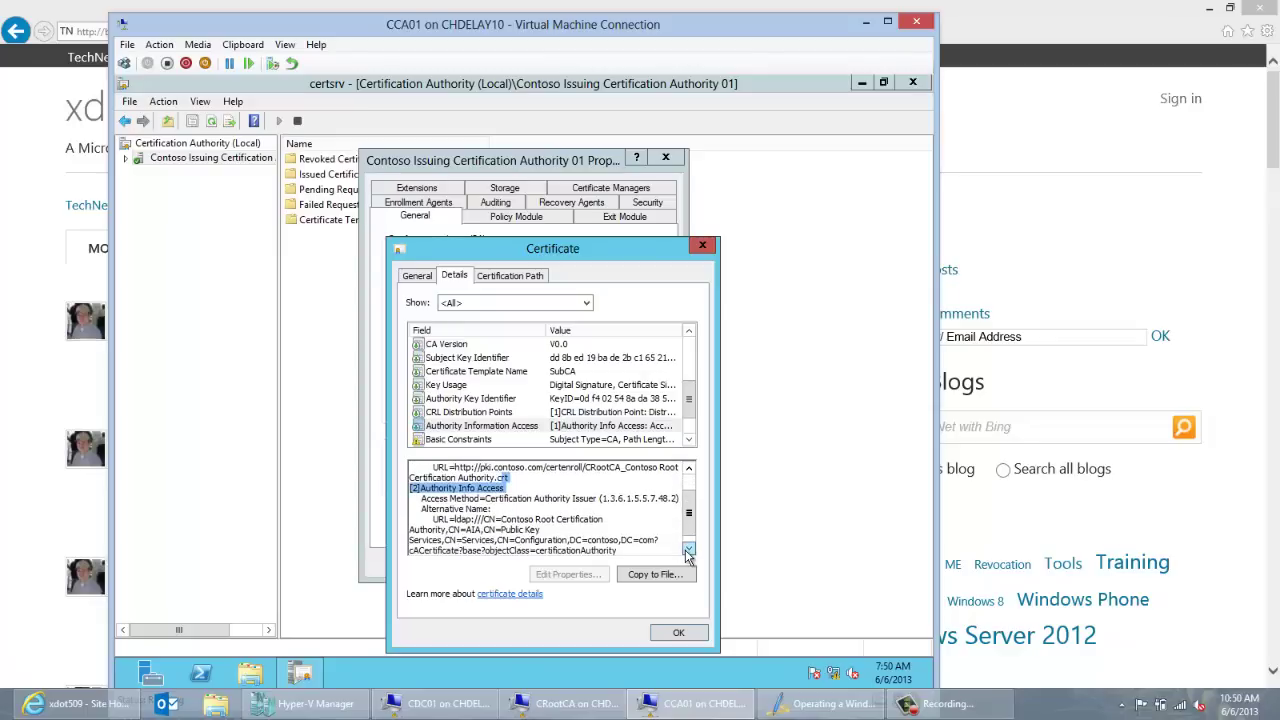
{"action": "scroll", "coordinate": [688, 520], "scroll_direction": "up", "scroll_amount": 1}
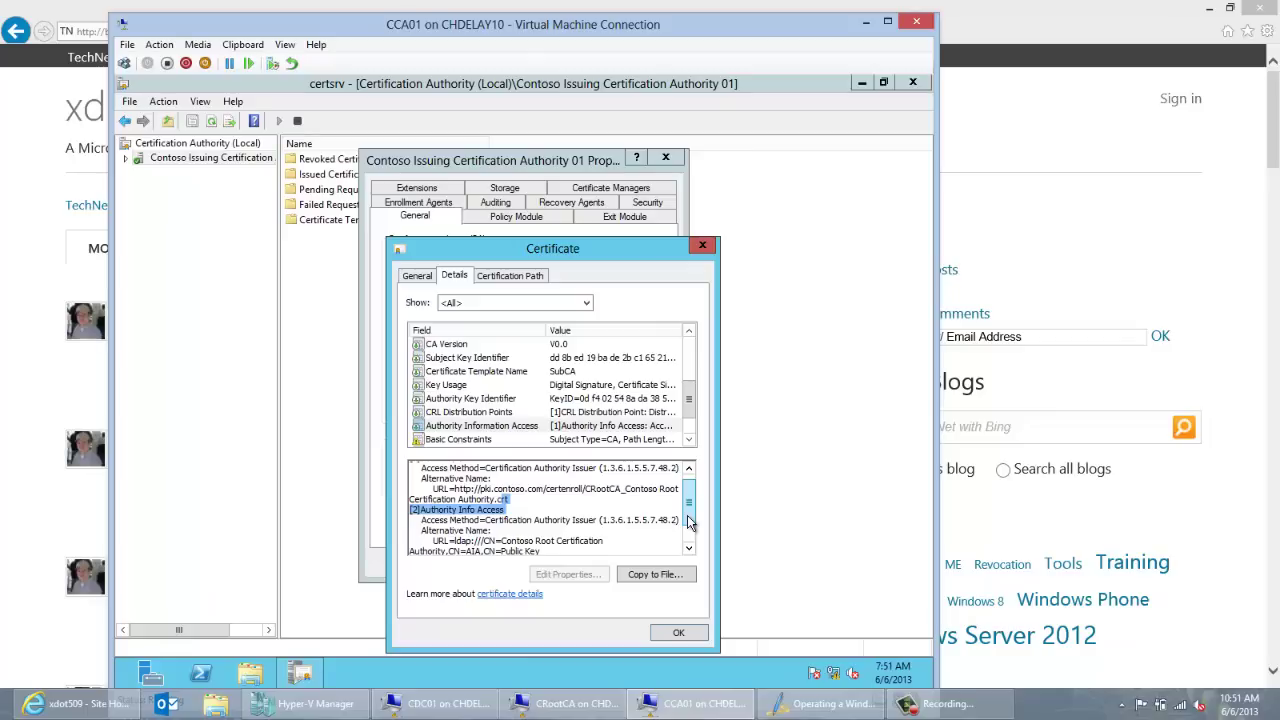
Step: Inspect the HTTP and LDAP URLs under CRL Distribution Points, and close the certificate and the CA properties without changes
{"action": "left_click", "coordinate": [600, 414]}
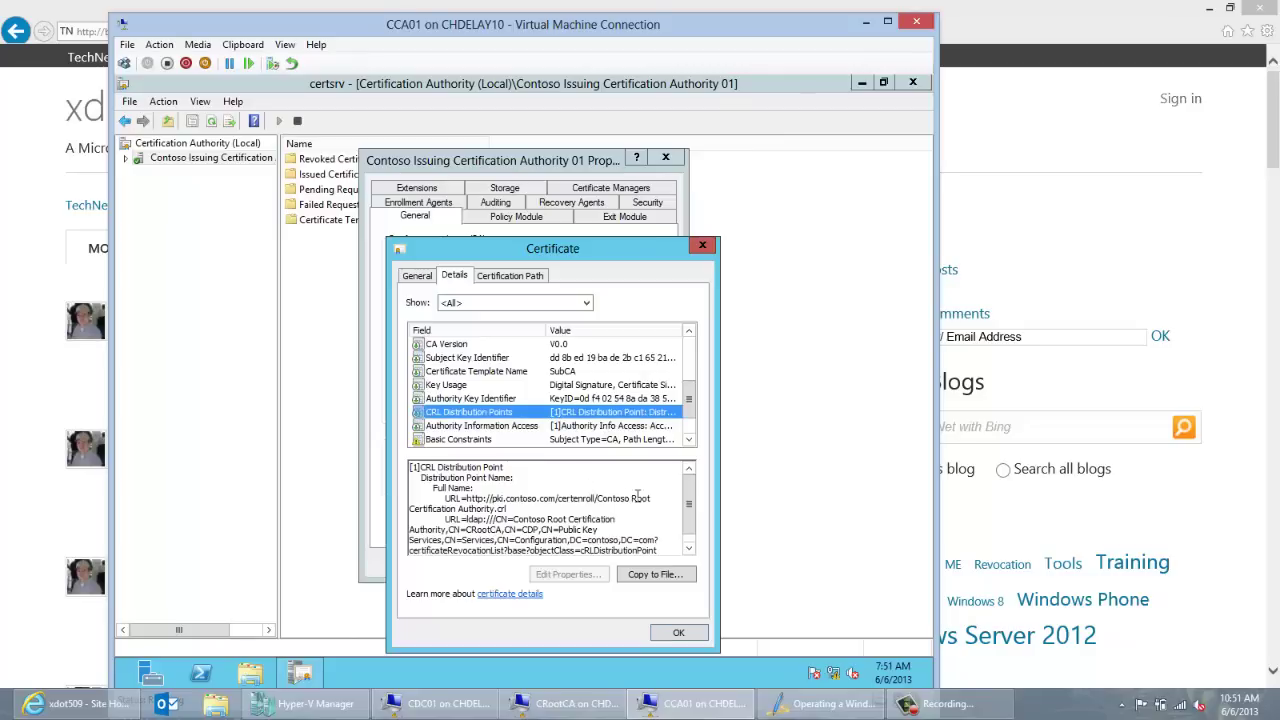
{"action": "left_click_drag", "start_coordinate": [562, 518], "coordinate": [458, 504]}
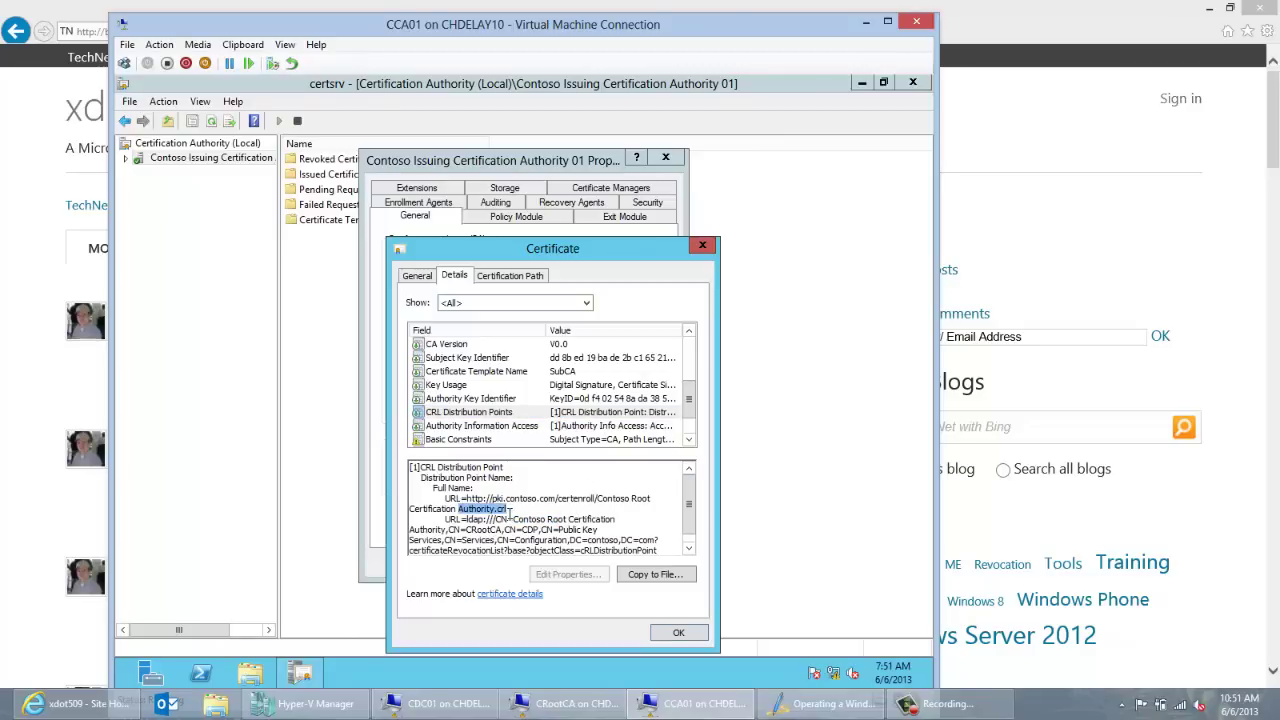
{"action": "left_click", "coordinate": [688, 528]}
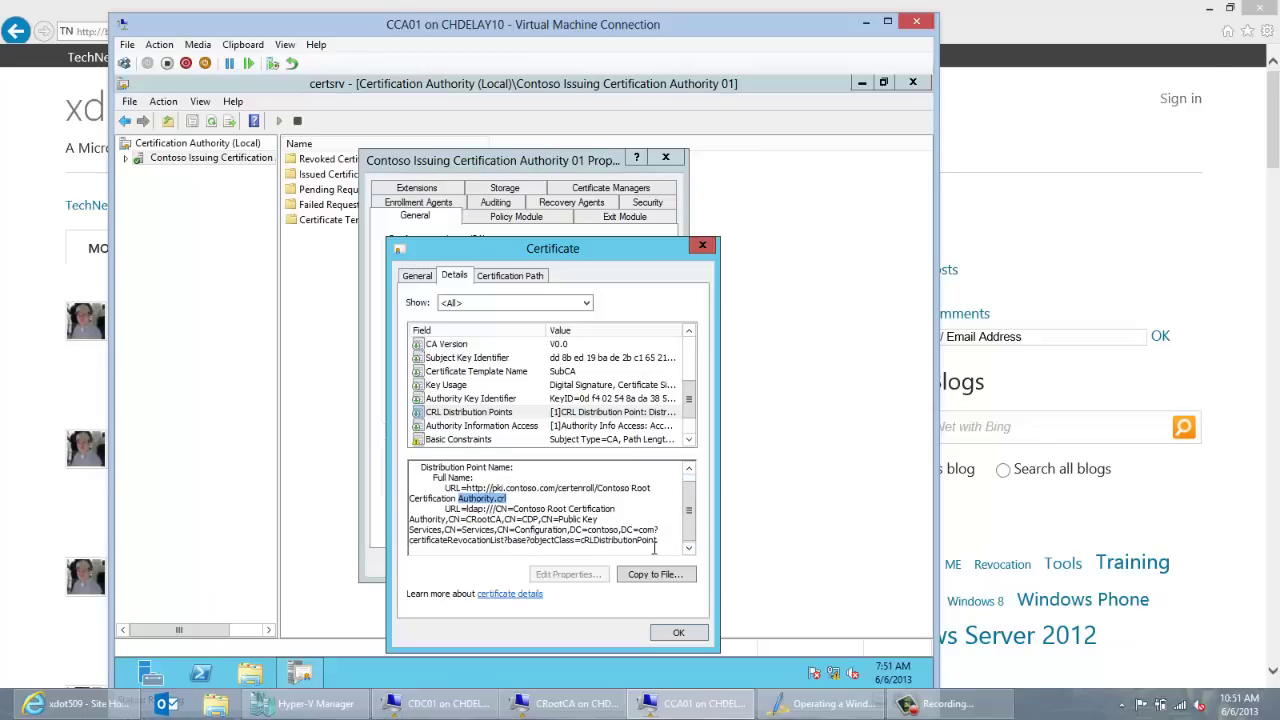
{"action": "left_click_drag", "start_coordinate": [656, 541], "coordinate": [422, 509]}
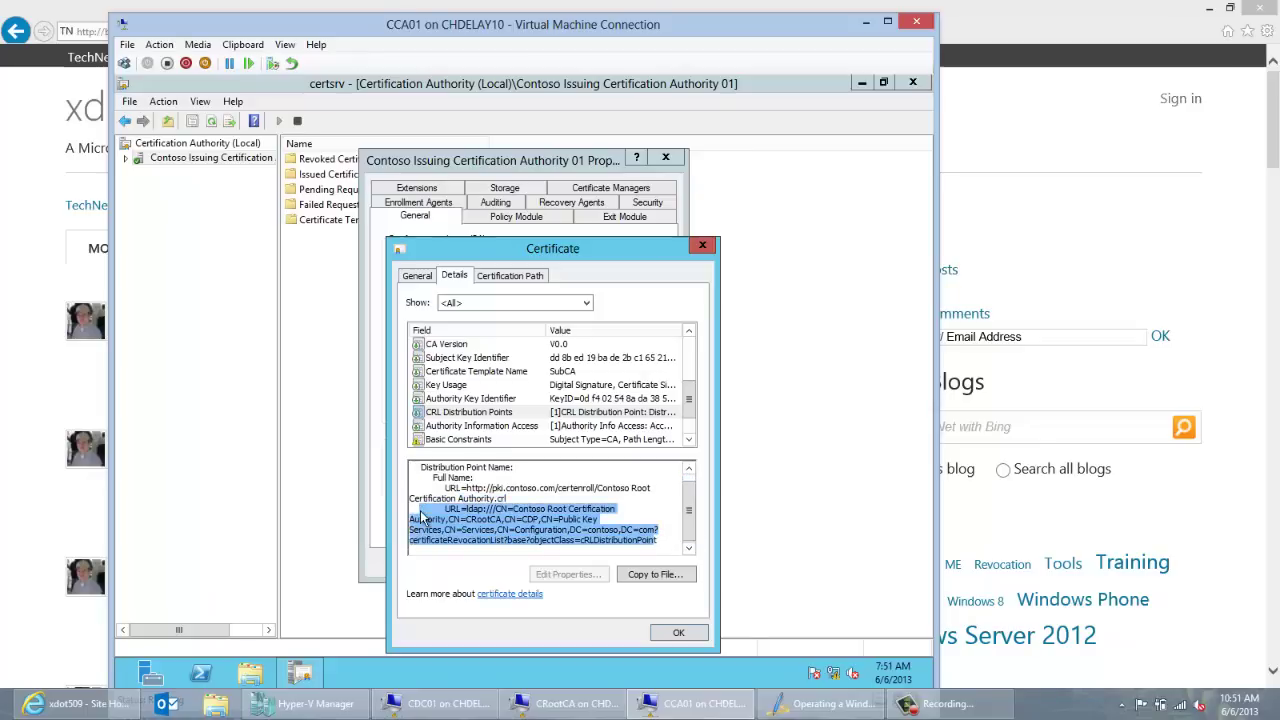
{"action": "left_click", "coordinate": [665, 631]}
{"action": "left_click", "coordinate": [508, 564]}
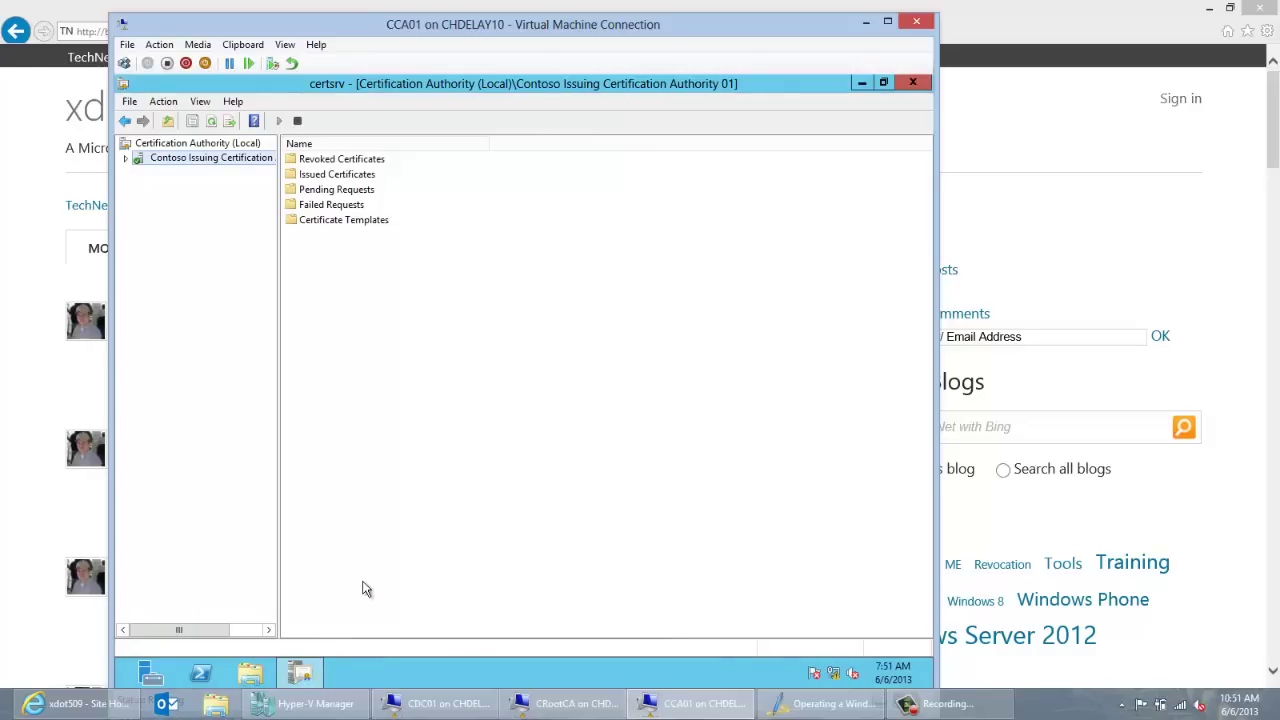
Step: Find and launch pkiview.msc on CCA01 to open the Enterprise PKI console
{"action": "key", "text": "super"}
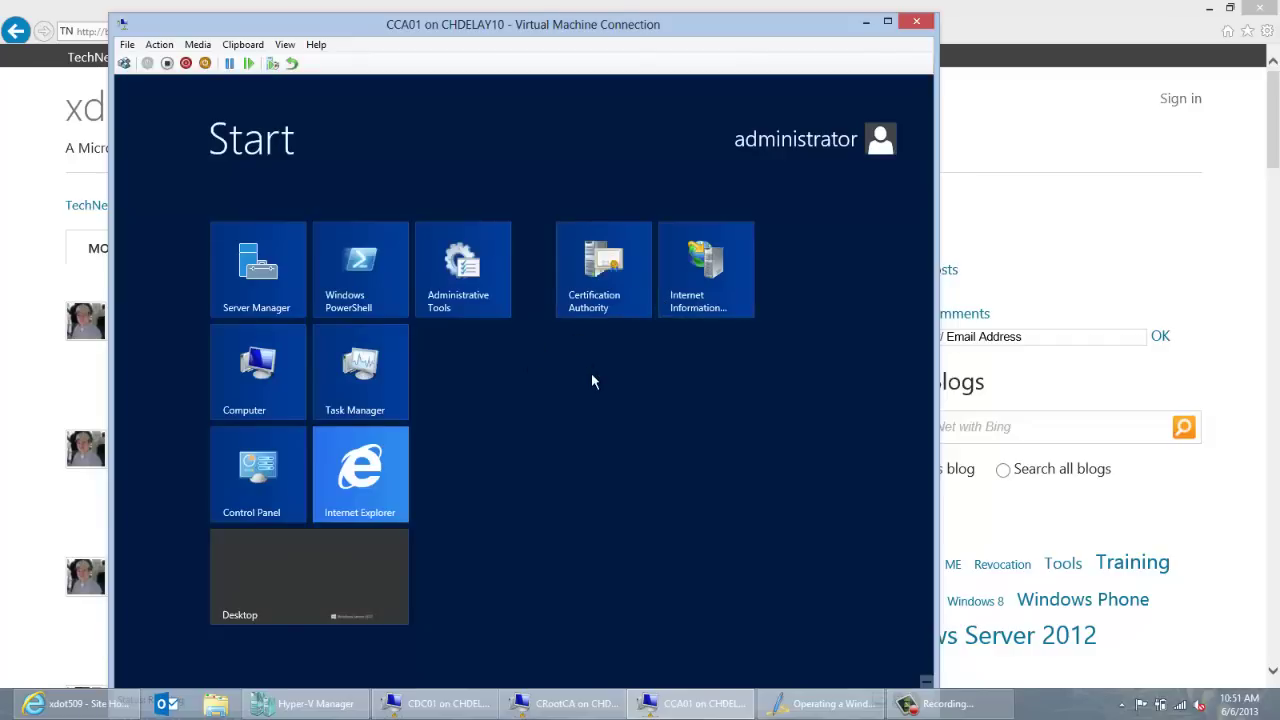
{"action": "type", "text": "p"}
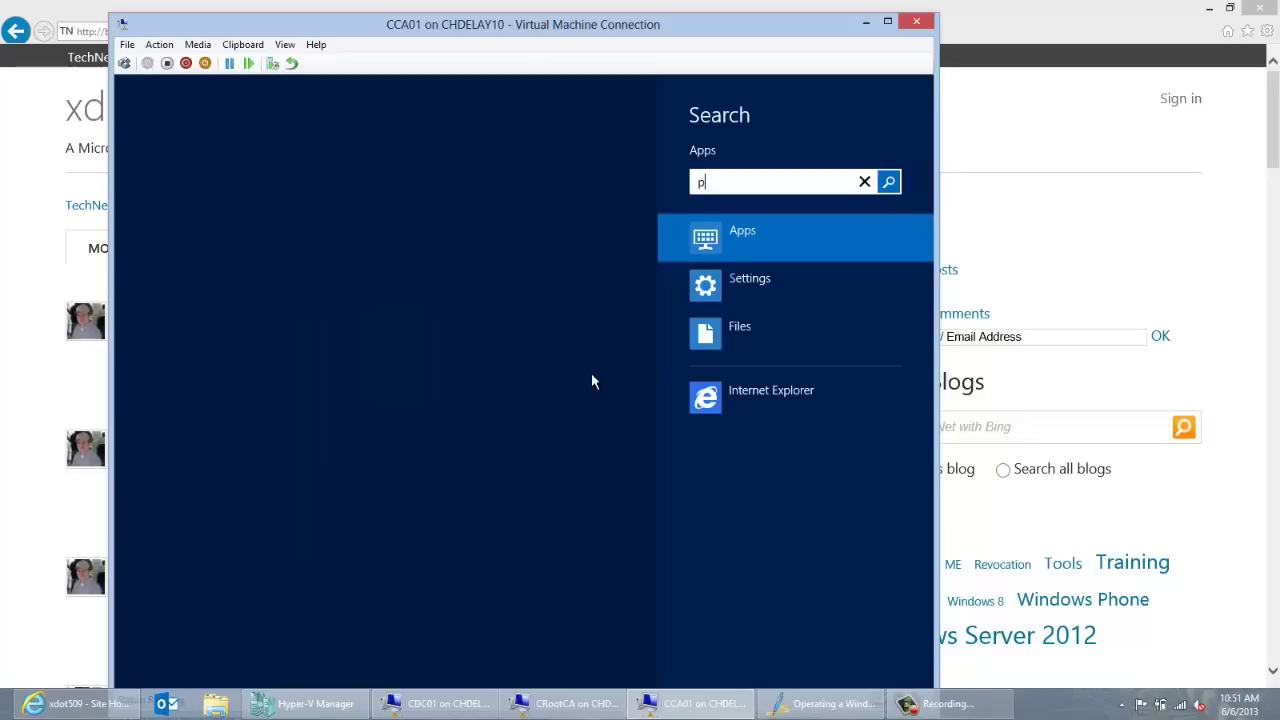
{"action": "type", "text": "kiview.msc"}
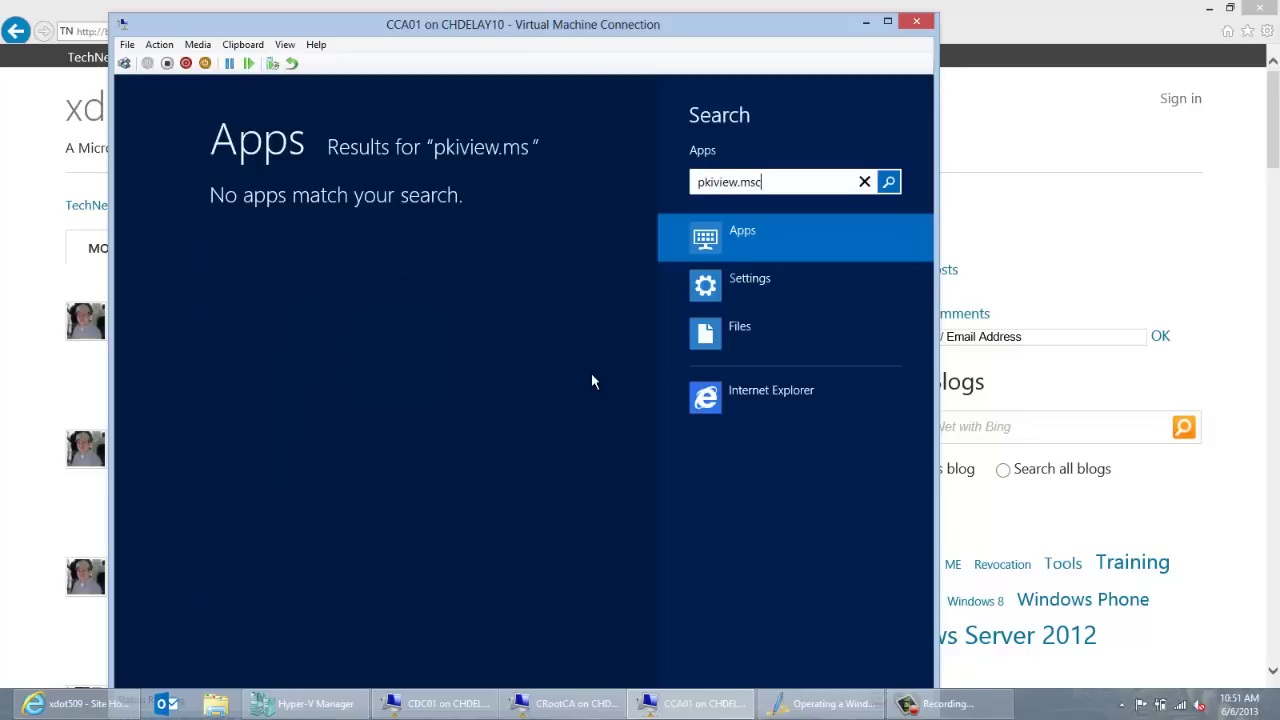
{"action": "left_click", "coordinate": [303, 226]}
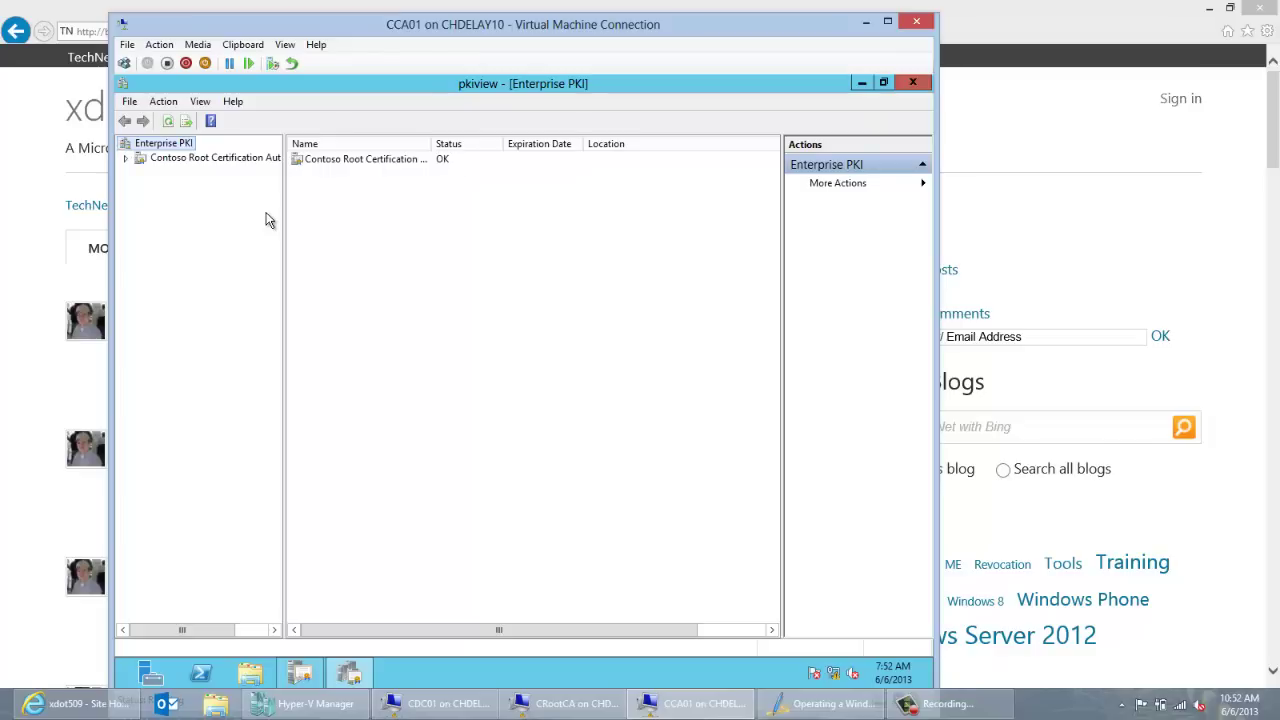
Step: Open Manage AD Containers for Enterprise PKI and examine the Enrollment Services, AIA and CDP containers
{"action": "right_click", "coordinate": [172, 150]}
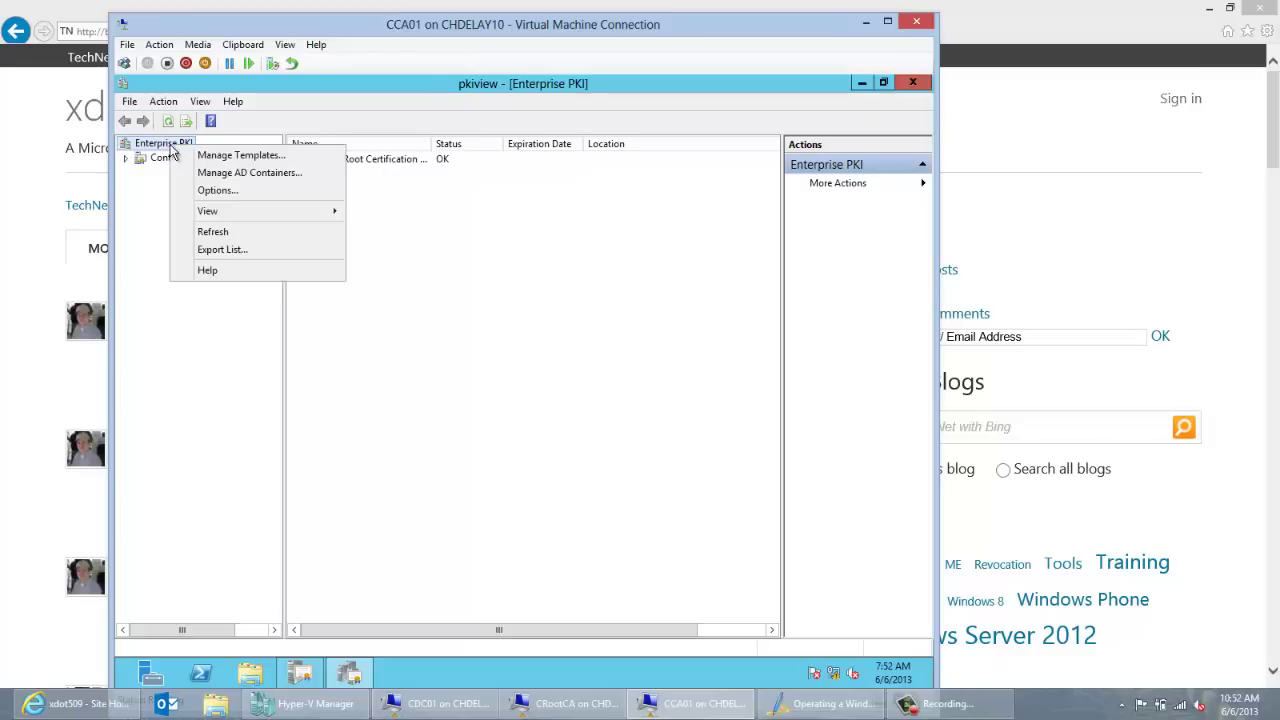
{"action": "left_click", "coordinate": [194, 172]}
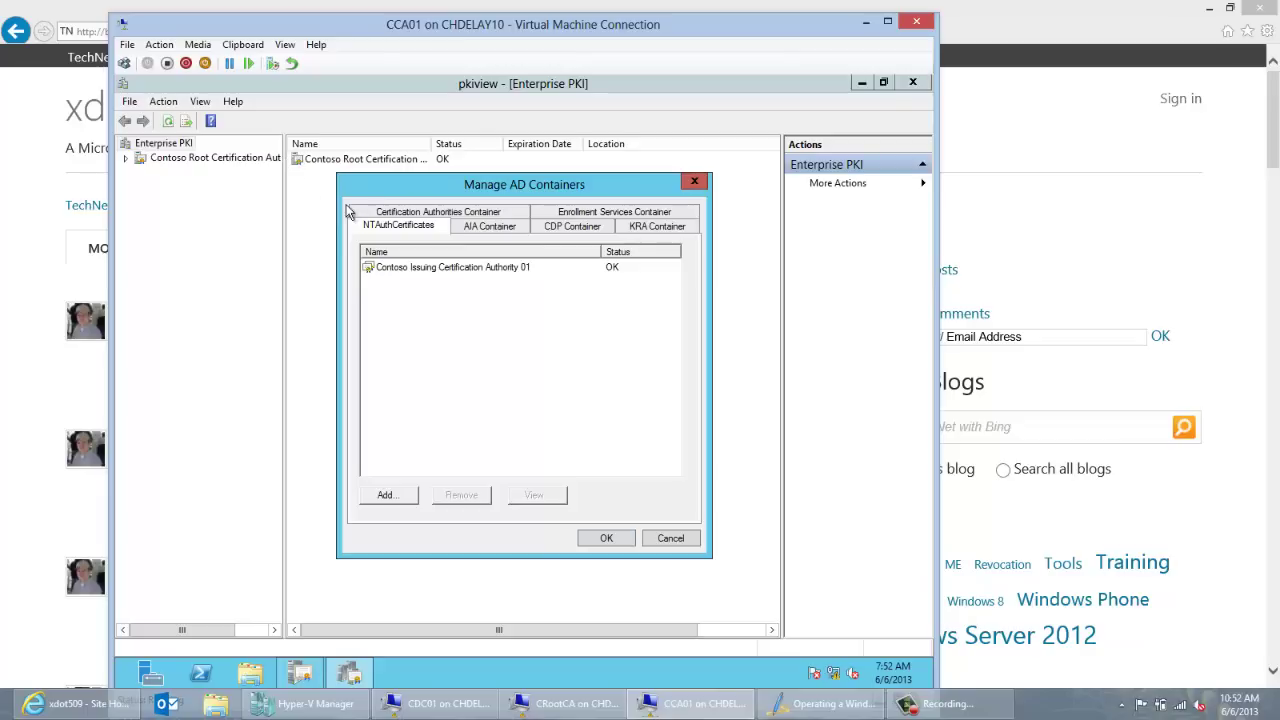
{"action": "left_click", "coordinate": [563, 210]}
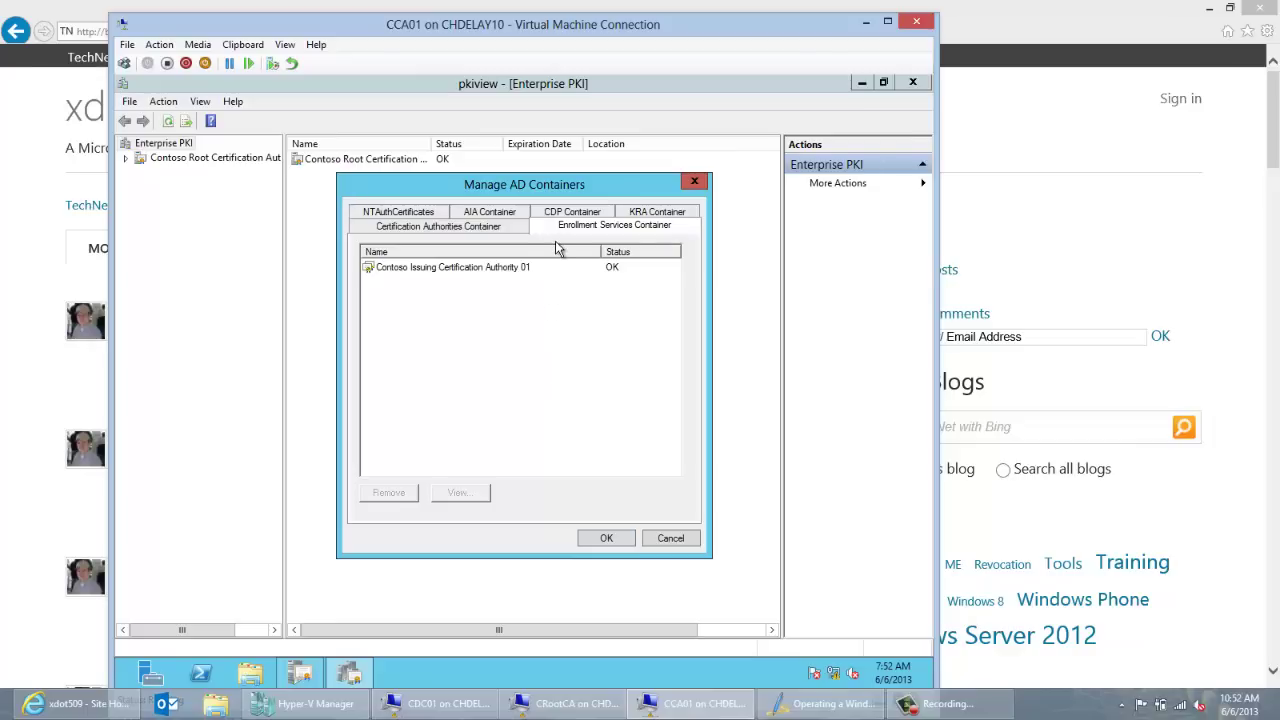
{"action": "left_click", "coordinate": [488, 213]}
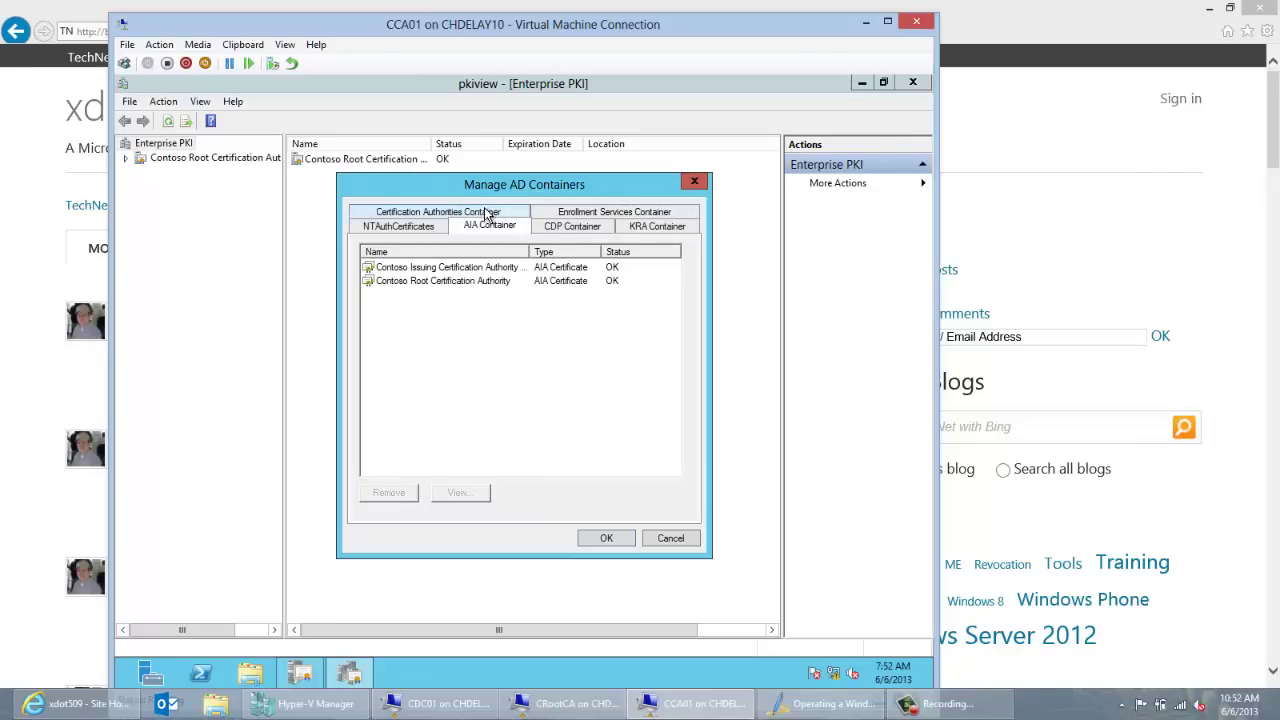
{"action": "left_click", "coordinate": [562, 232]}
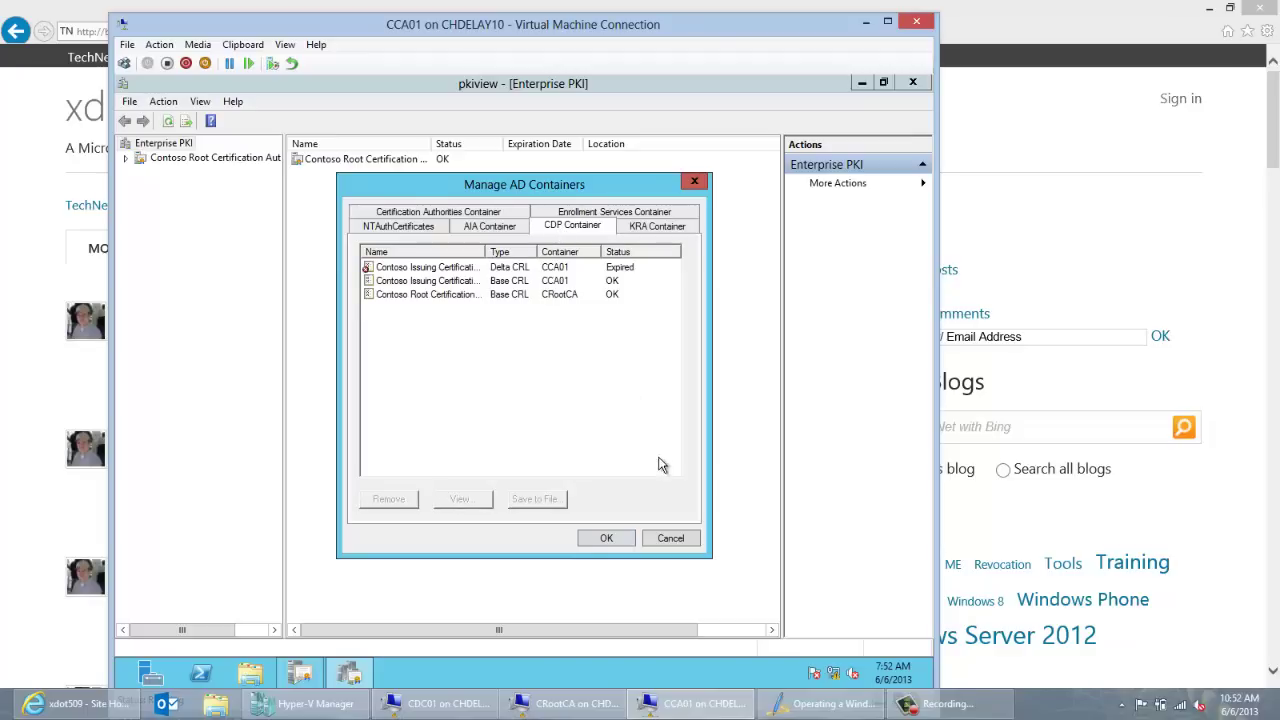
Step: Close the AD containers dialog and start renewing the issuing CA's certificate, agreeing to stop Active Directory Certificate Services
{"action": "left_click", "coordinate": [664, 535]}
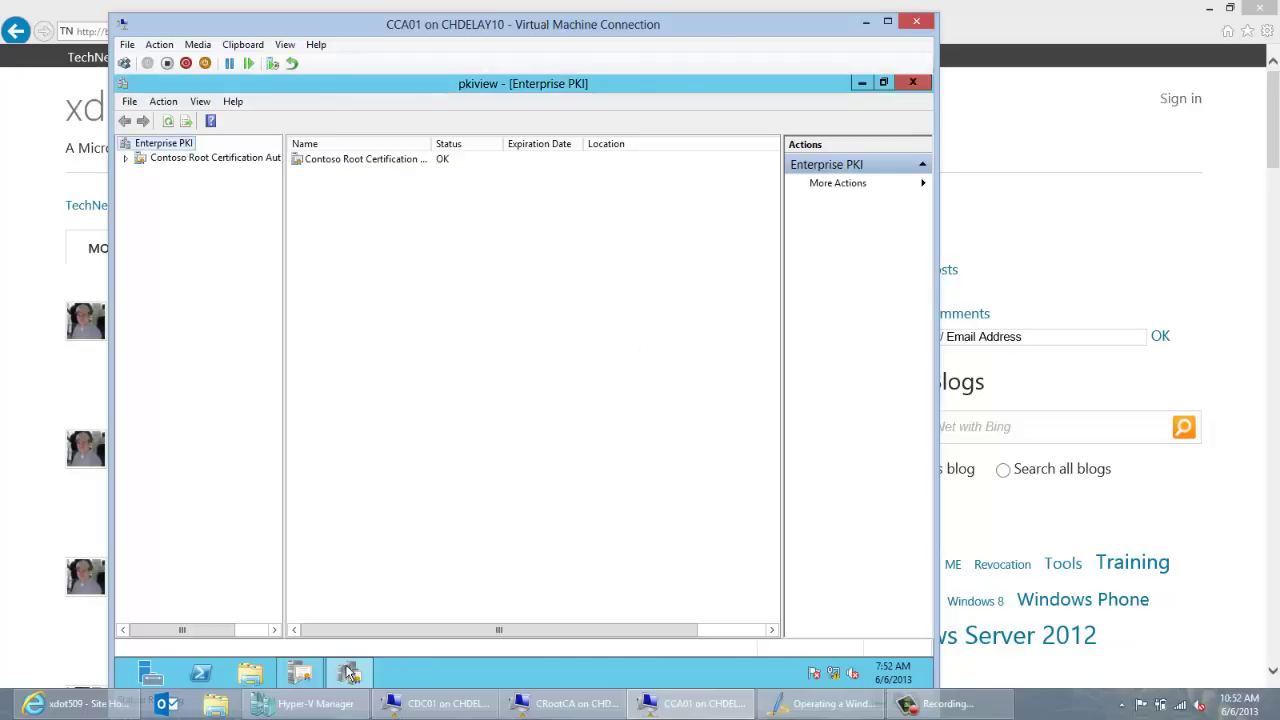
{"action": "left_click", "coordinate": [305, 676]}
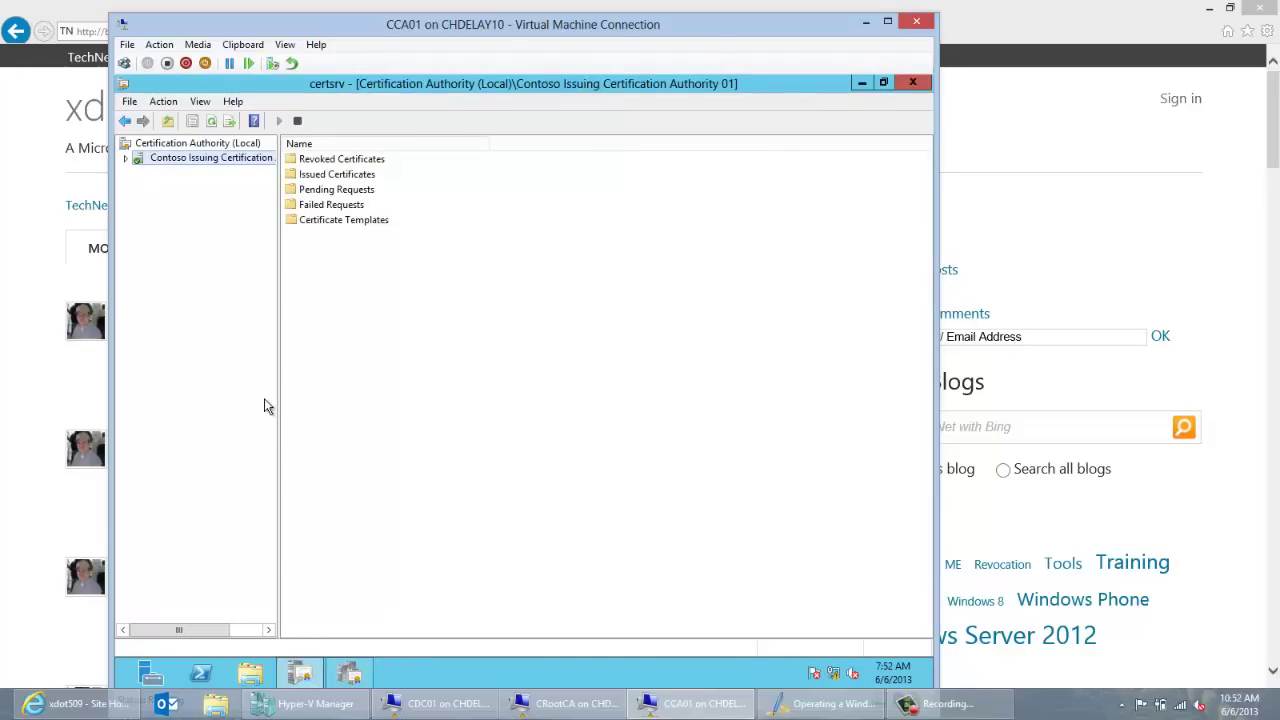
{"action": "right_click", "coordinate": [231, 167]}
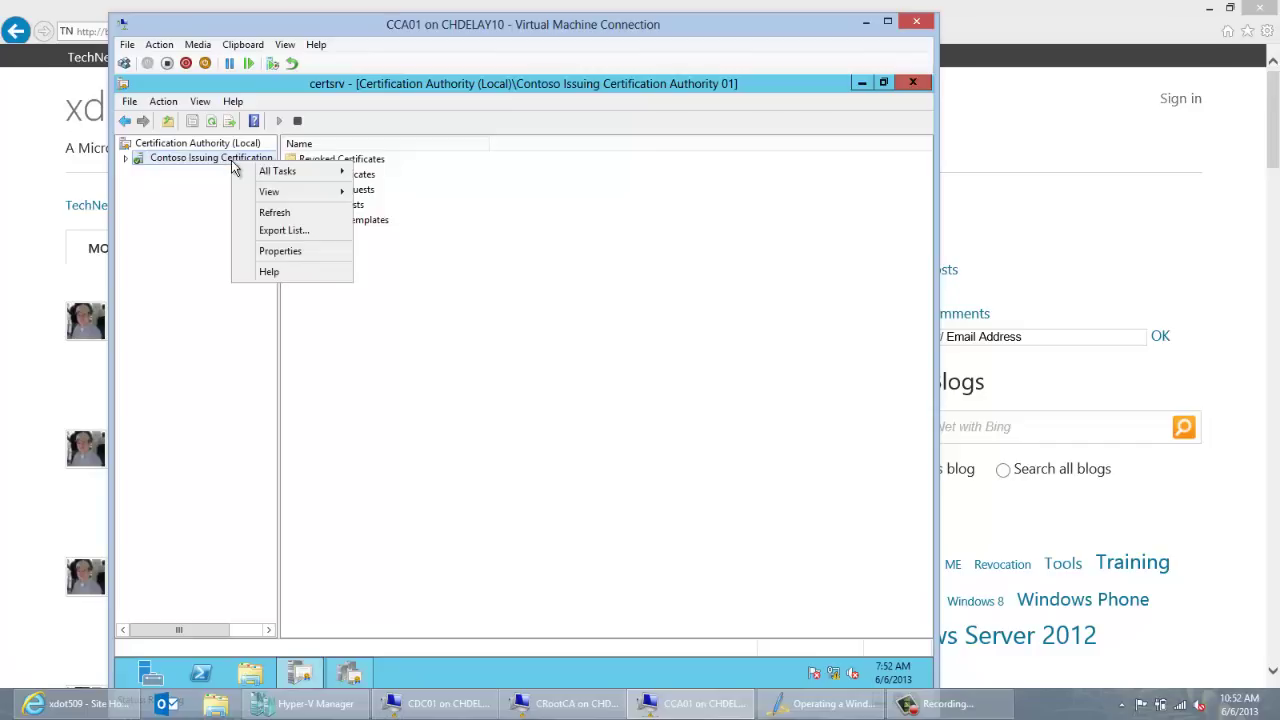
{"action": "mouse_move", "coordinate": [296, 181]}
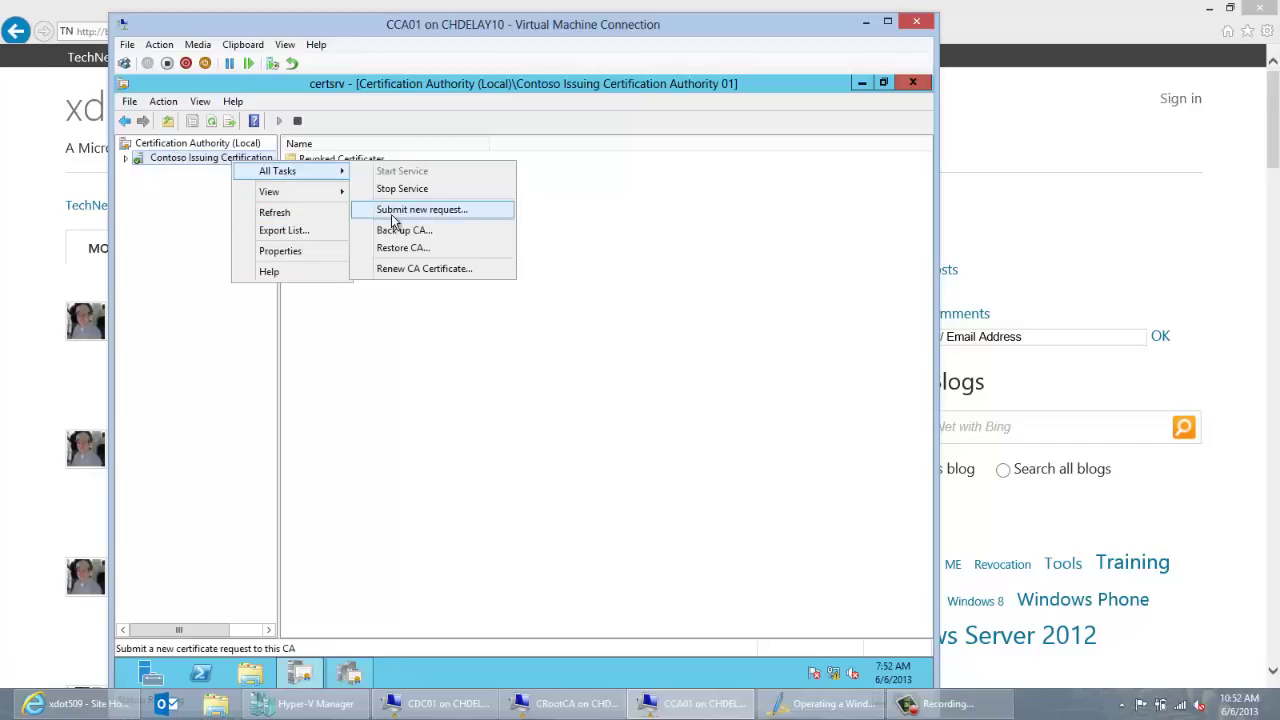
{"action": "left_click", "coordinate": [406, 268]}
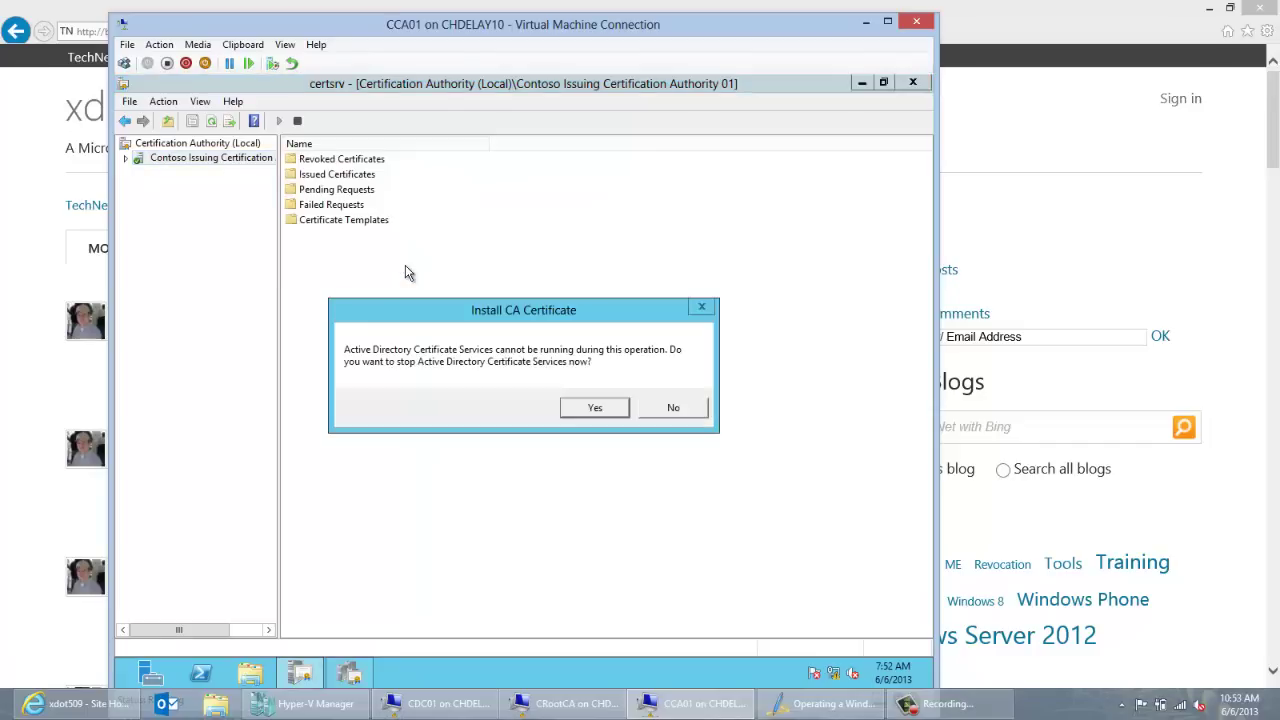
{"action": "left_click", "coordinate": [582, 409]}
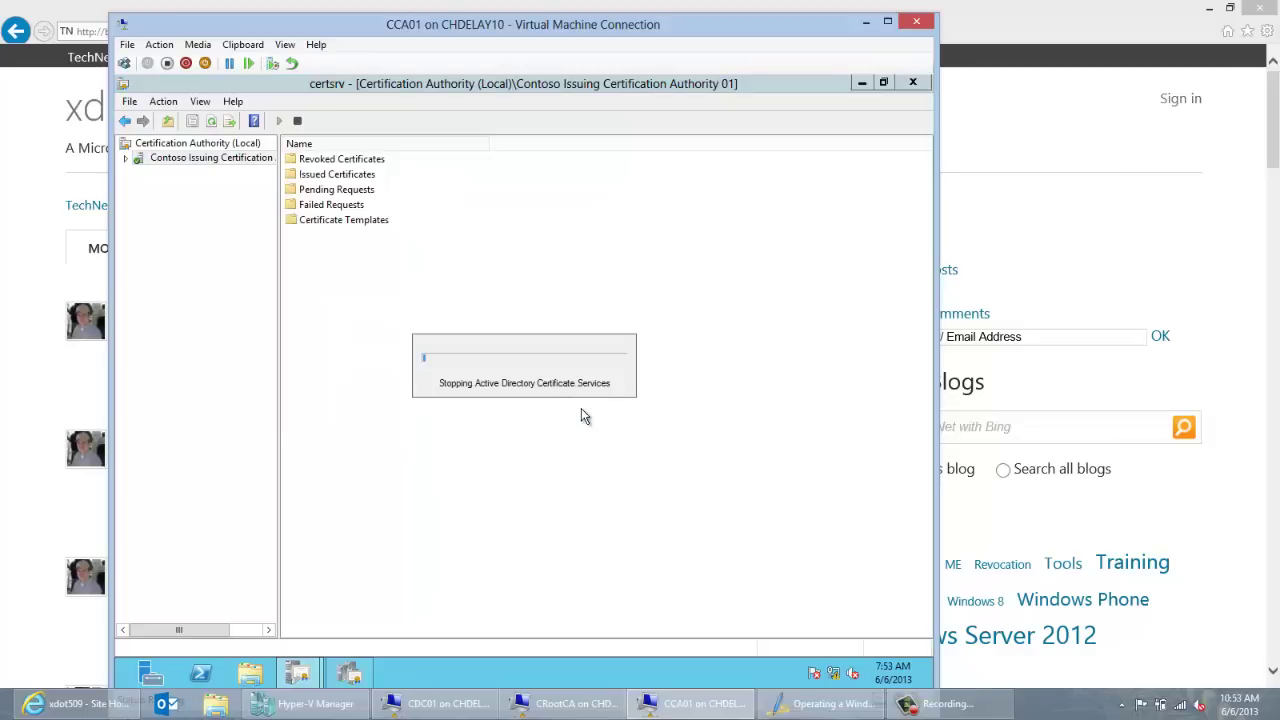
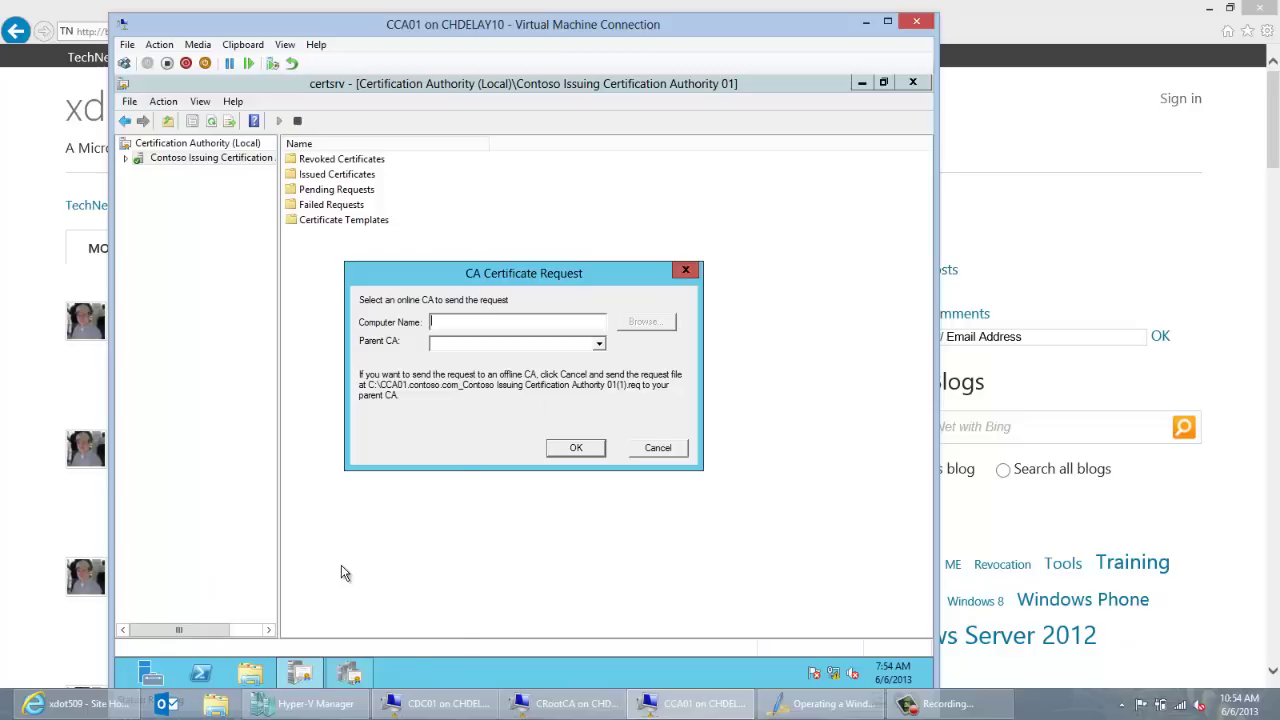
Step: Launch regedit and expand the registry to HKEY_LOCAL_MACHINE\SYSTEM\CurrentControlSet\Services
{"action": "key", "text": "super+r"}
{"action": "type", "text": "reg"}
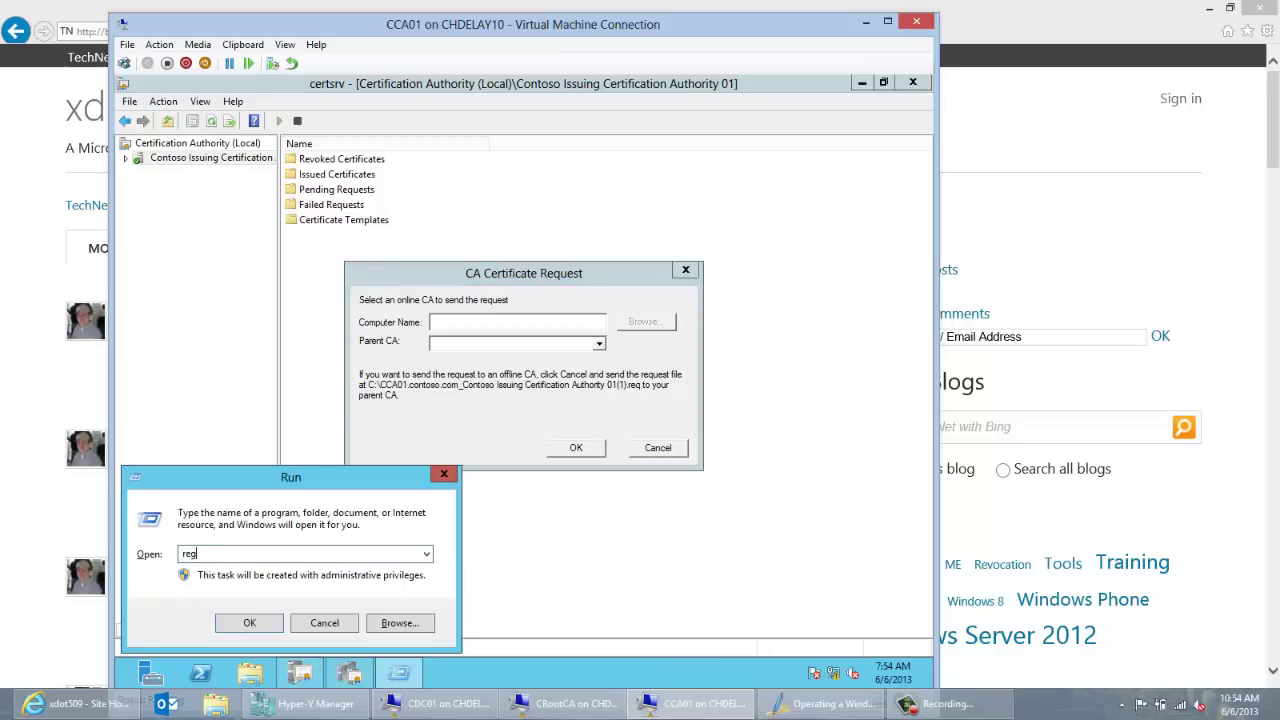
{"action": "type", "text": "edit"}
{"action": "key", "text": "Return"}
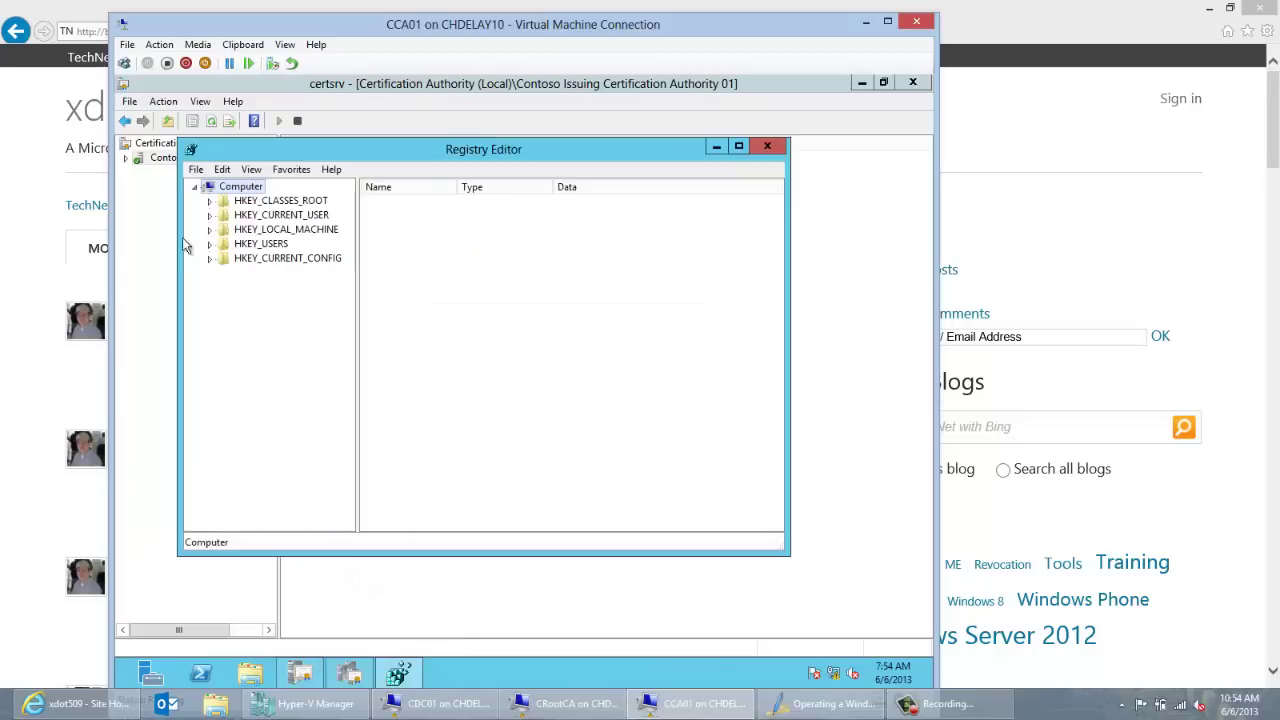
{"action": "left_click", "coordinate": [210, 229]}
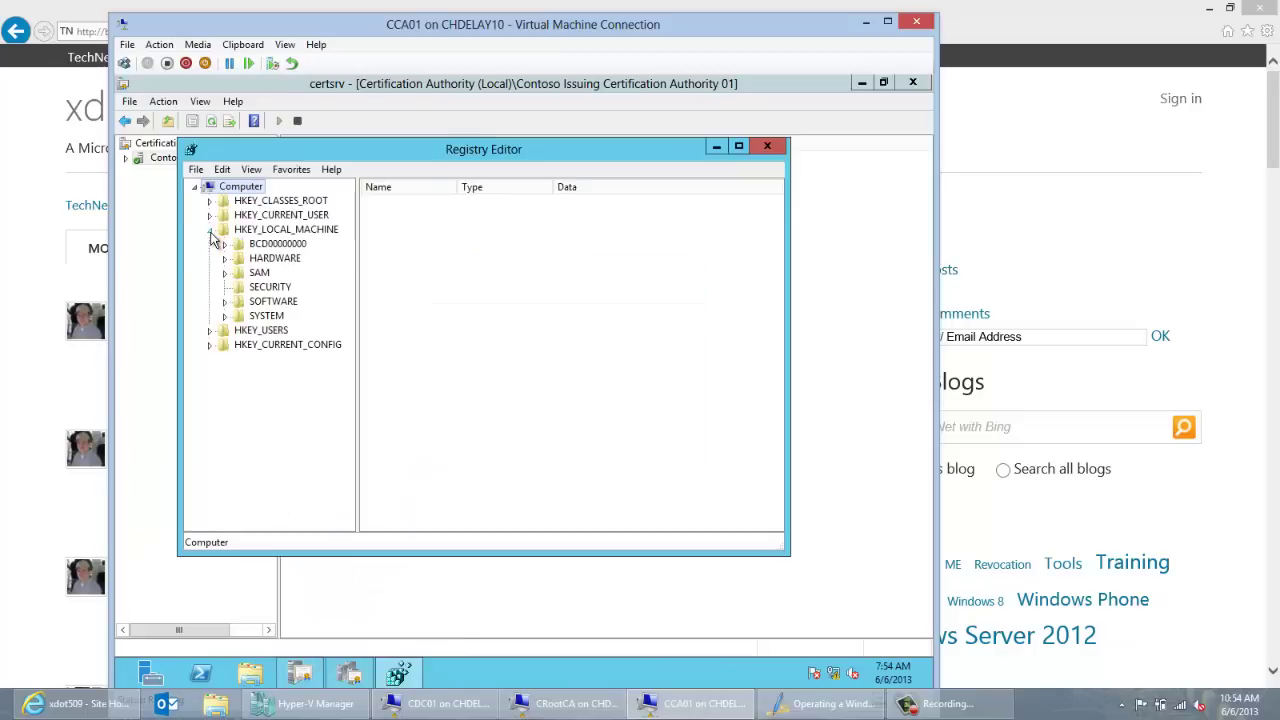
{"action": "left_click", "coordinate": [225, 315]}
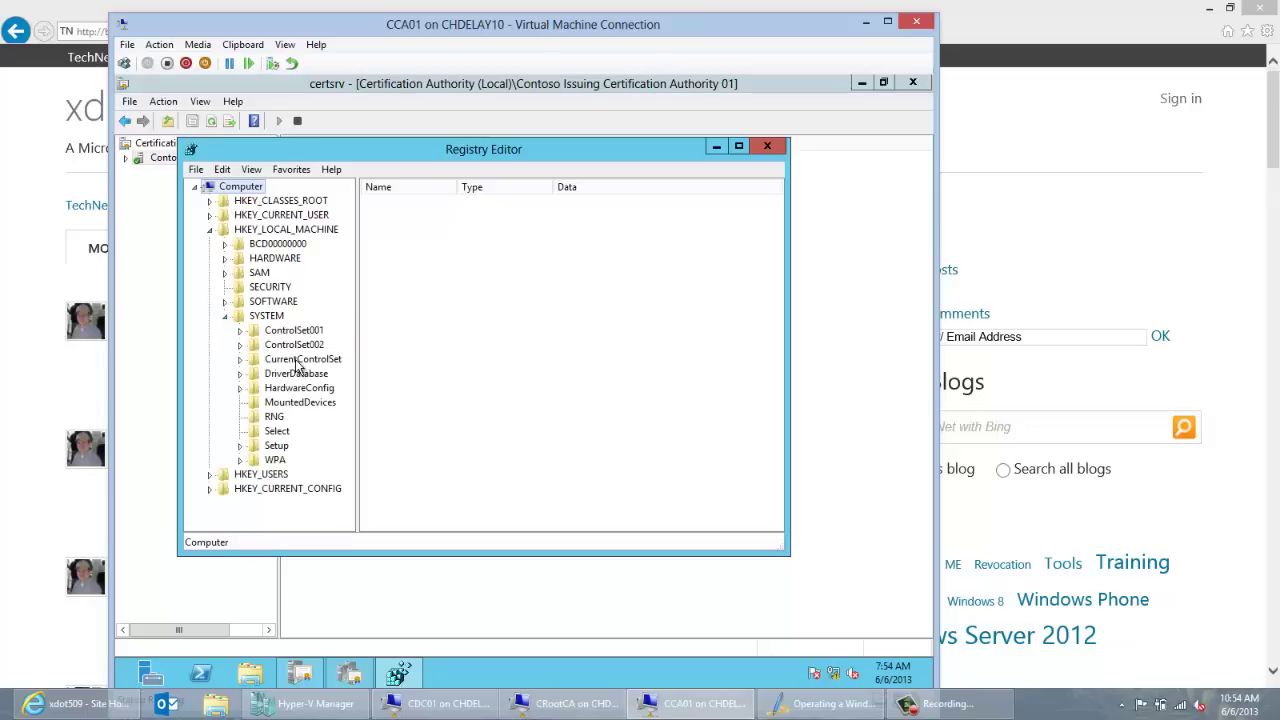
{"action": "left_click", "coordinate": [298, 362]}
{"action": "left_click", "coordinate": [240, 359]}
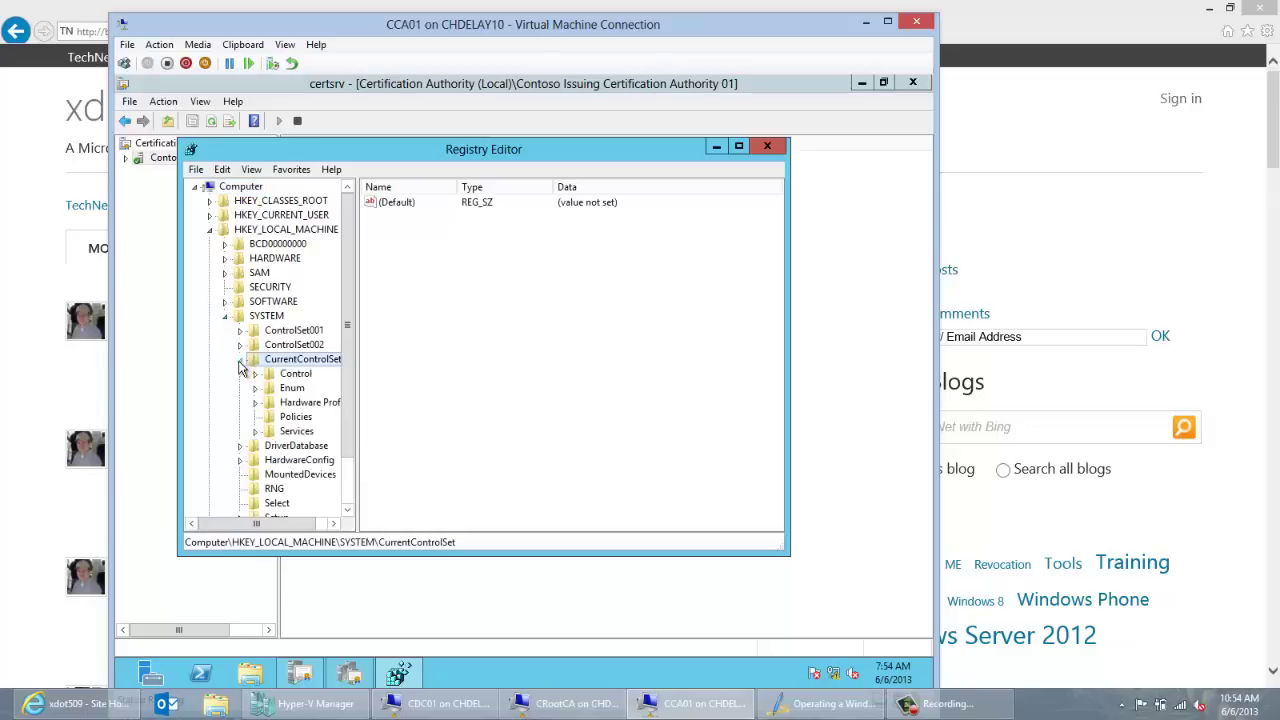
{"action": "double_click", "coordinate": [288, 435]}
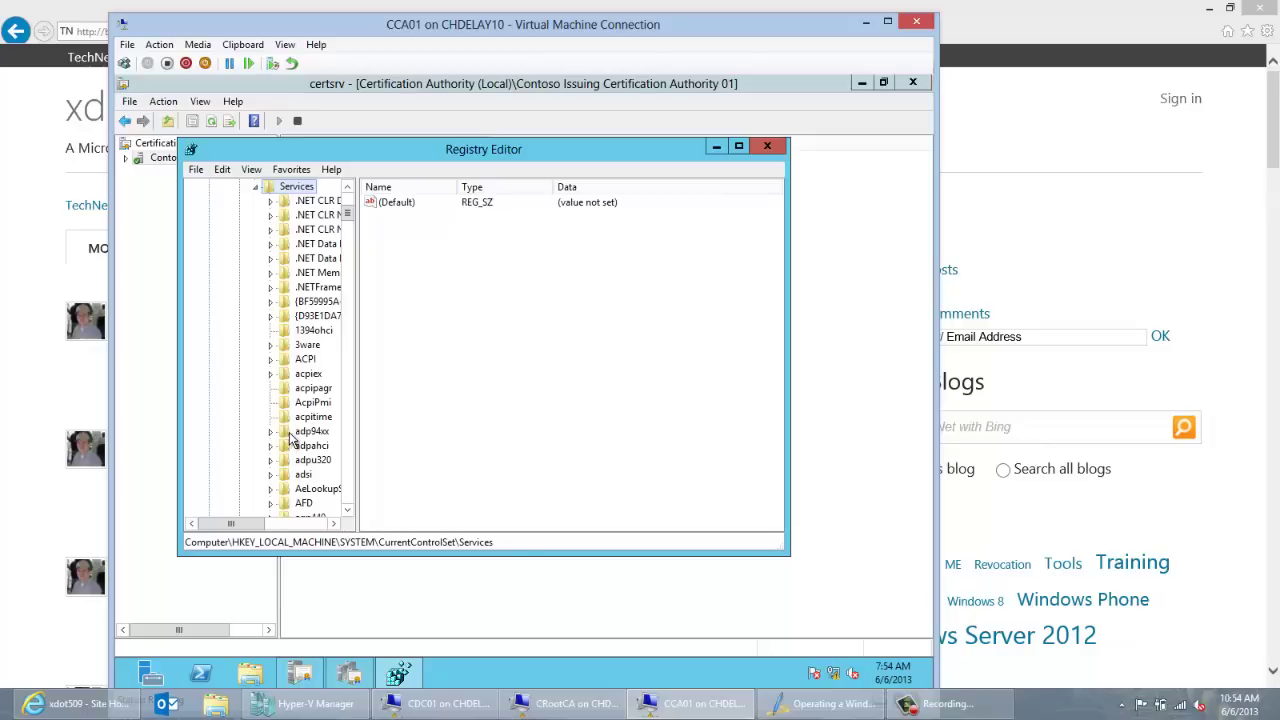
Step: Find the CertSvc service key and open its Configuration\Contoso Issuing Certification Authority 01 subkey
{"action": "type", "text": "cdfs"}
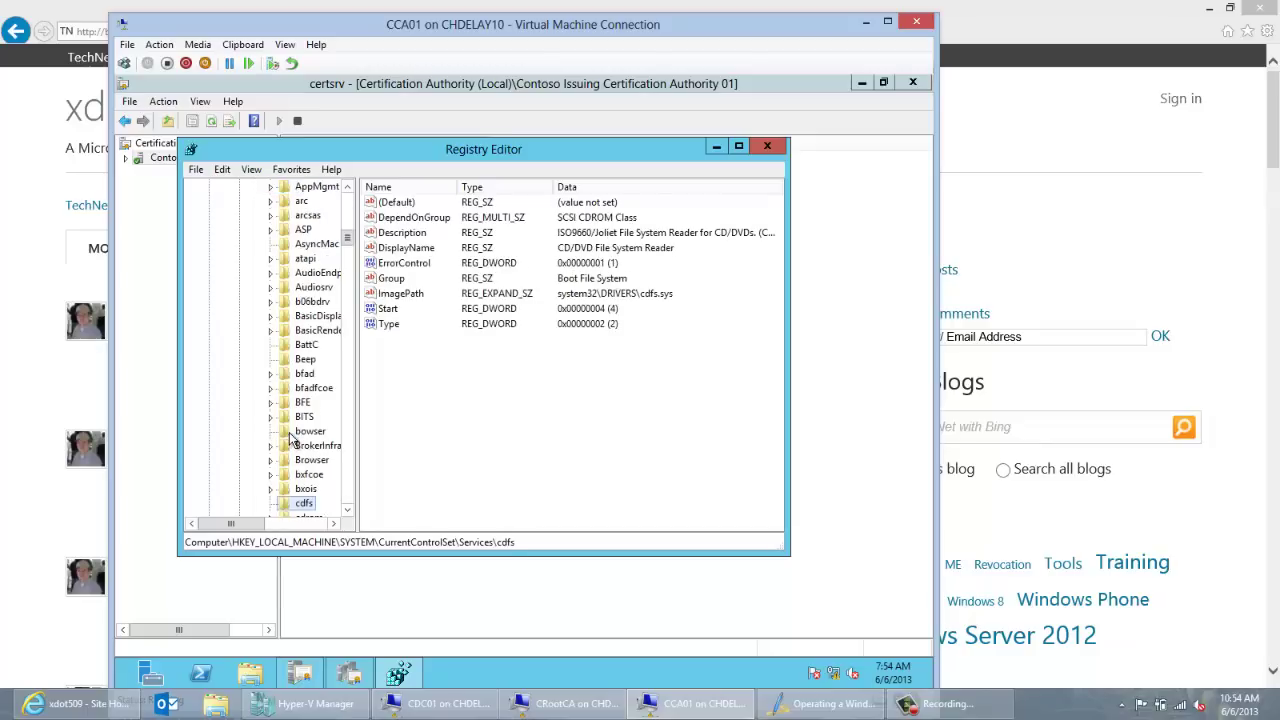
{"action": "left_click", "coordinate": [347, 510]}
{"action": "left_click", "coordinate": [347, 513]}
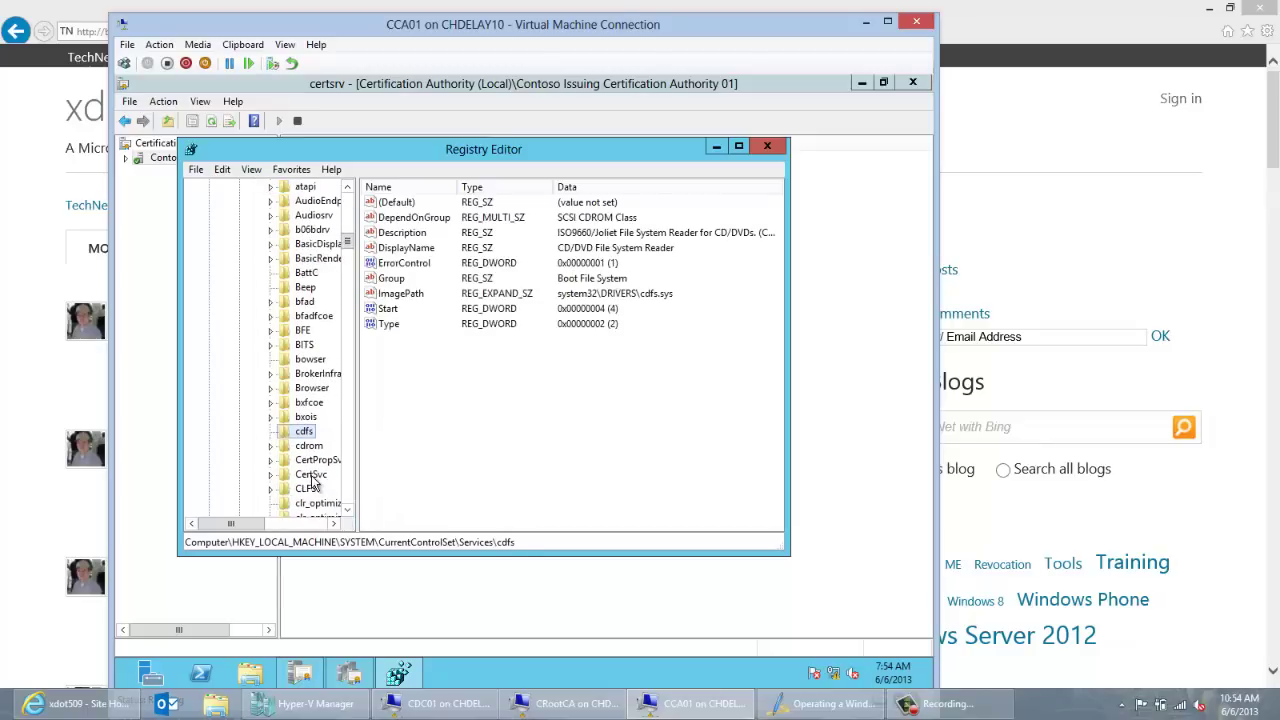
{"action": "double_click", "coordinate": [311, 459]}
{"action": "double_click", "coordinate": [324, 474]}
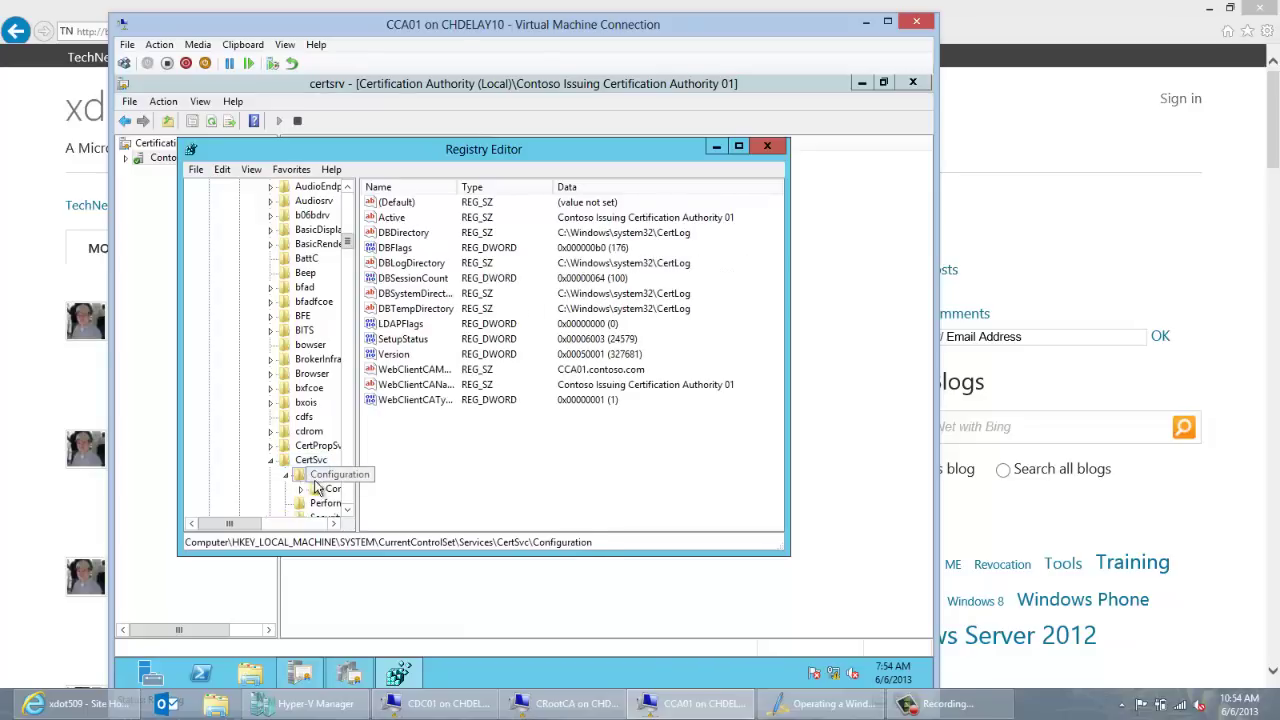
{"action": "left_click", "coordinate": [320, 489]}
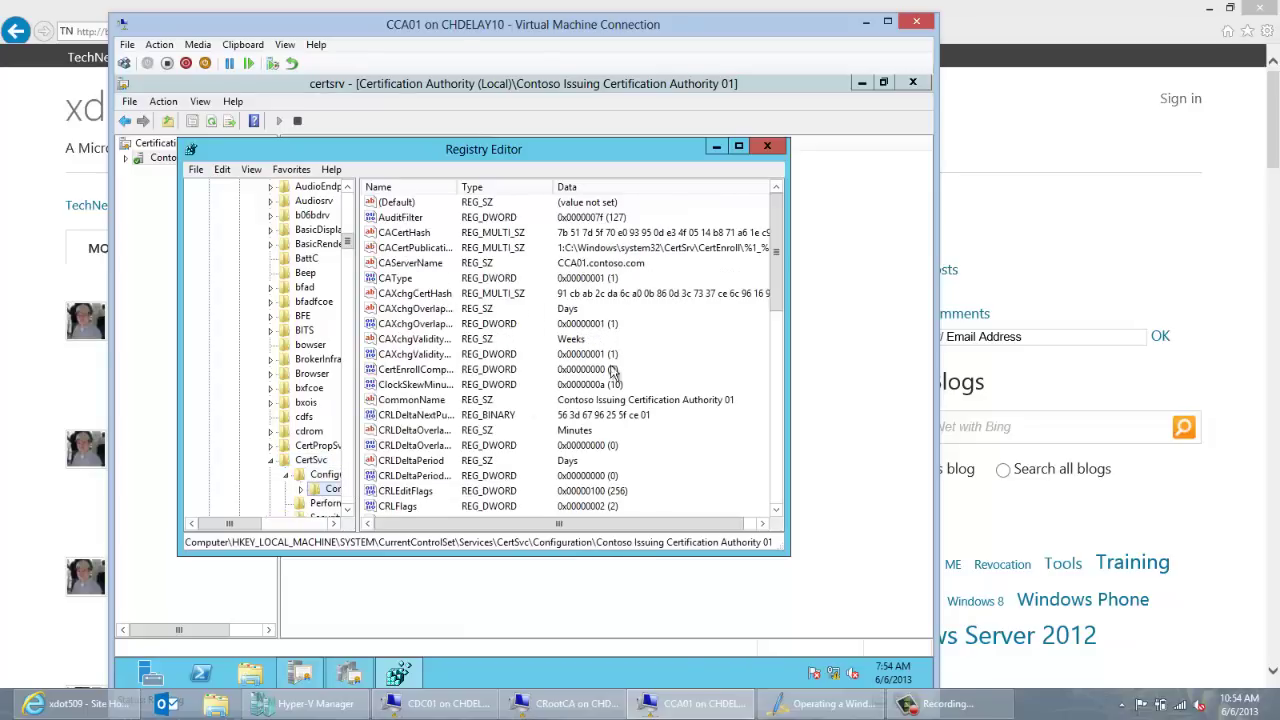
Step: Enlarge the Registry Editor view, locate the CA's RequestFileName value, and minimize the editor
{"action": "double_click", "coordinate": [512, 149]}
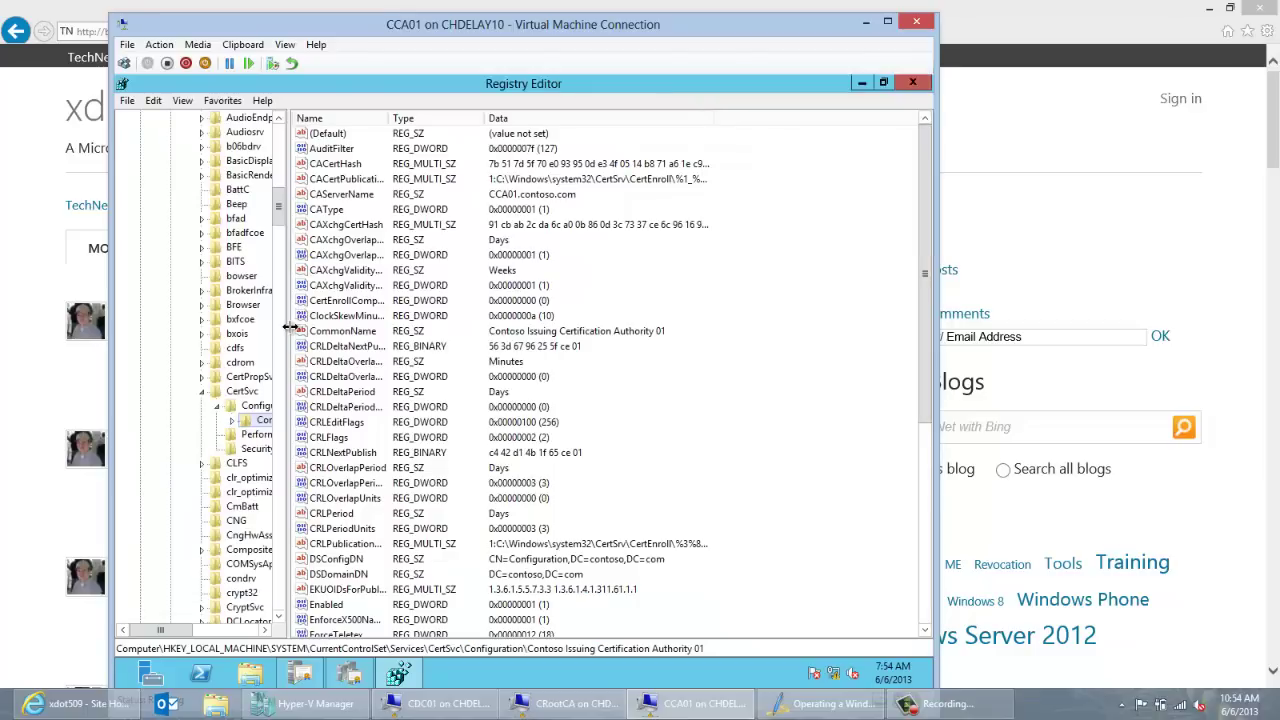
{"action": "left_click_drag", "start_coordinate": [362, 317], "coordinate": [367, 317]}
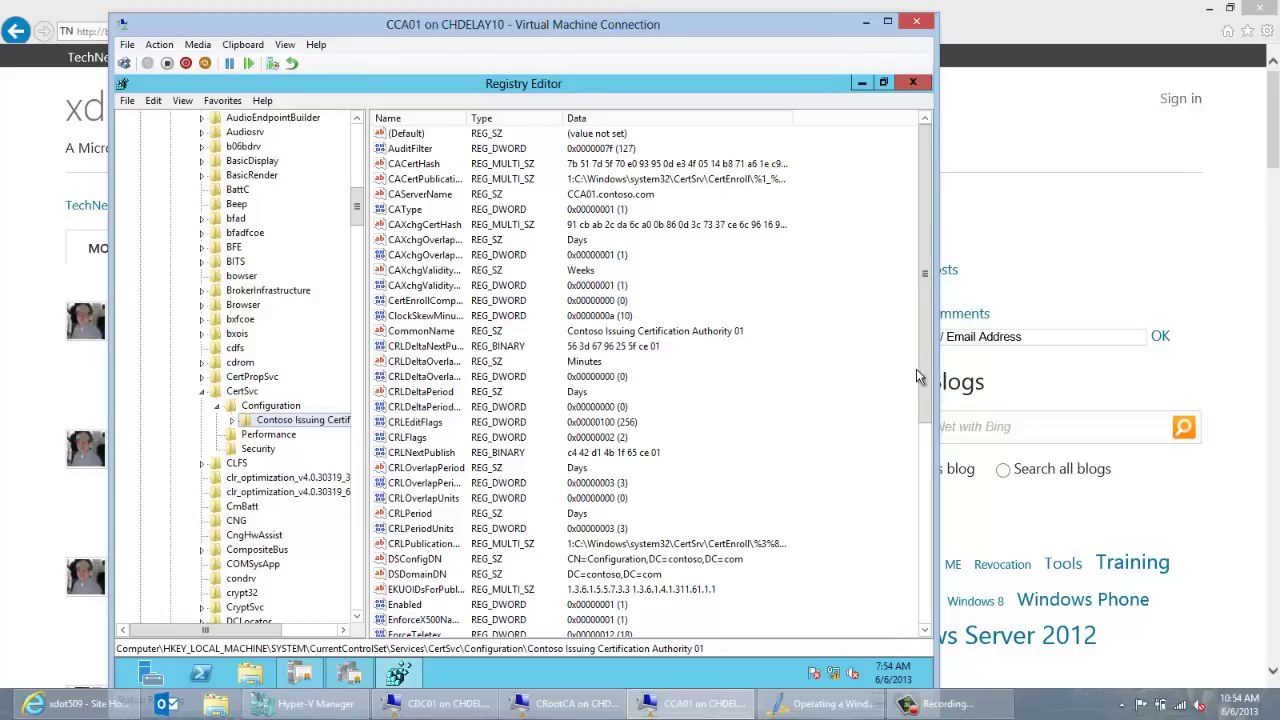
{"action": "left_click_drag", "start_coordinate": [919, 380], "coordinate": [922, 553]}
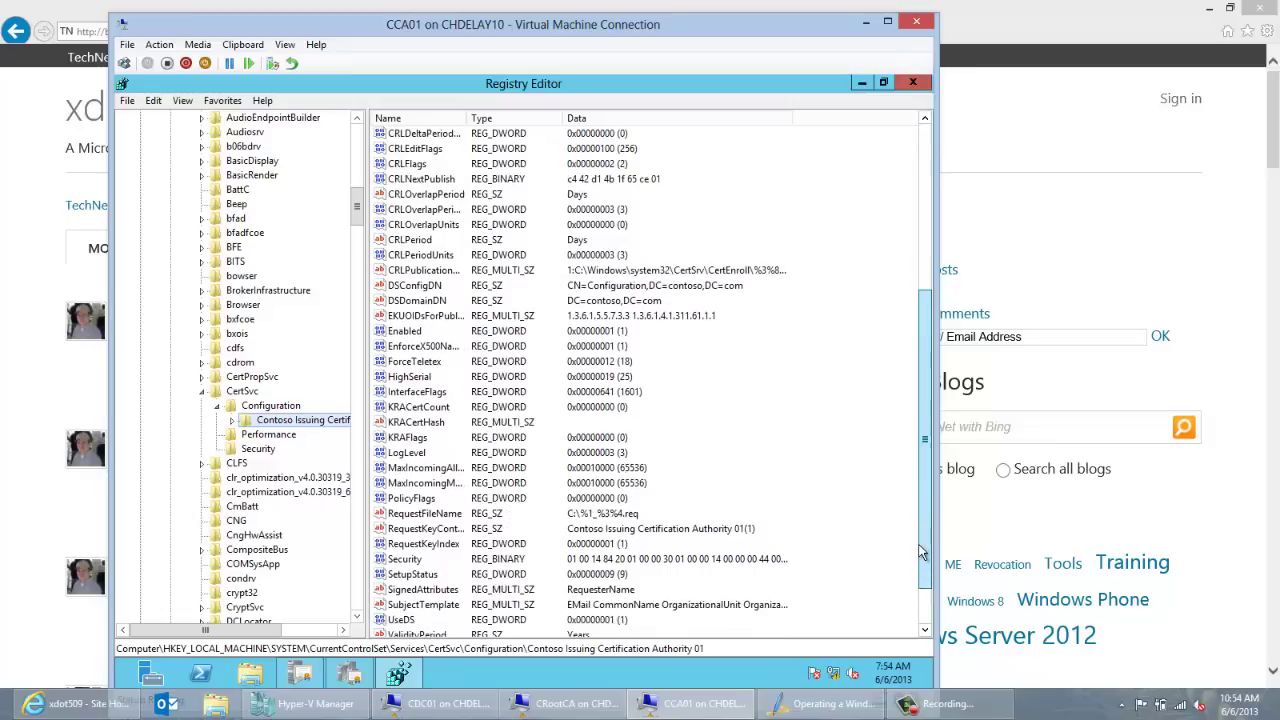
{"action": "left_click", "coordinate": [450, 513]}
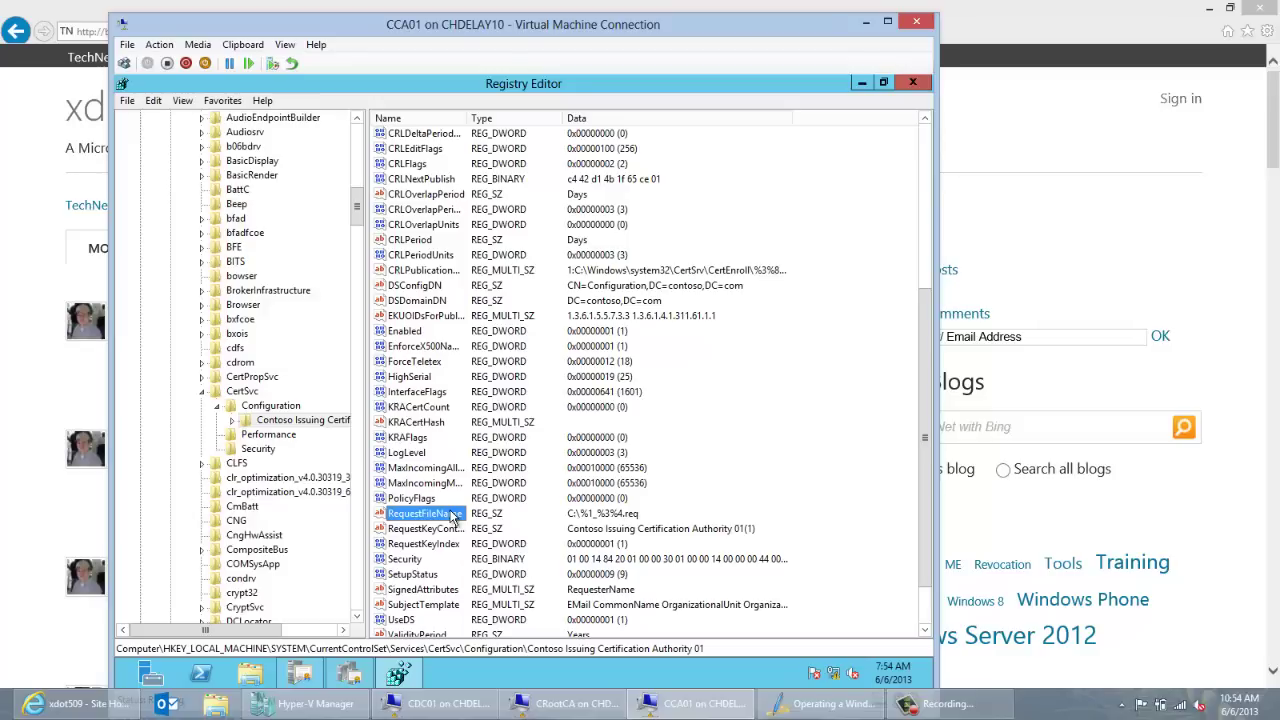
{"action": "left_click", "coordinate": [863, 85]}
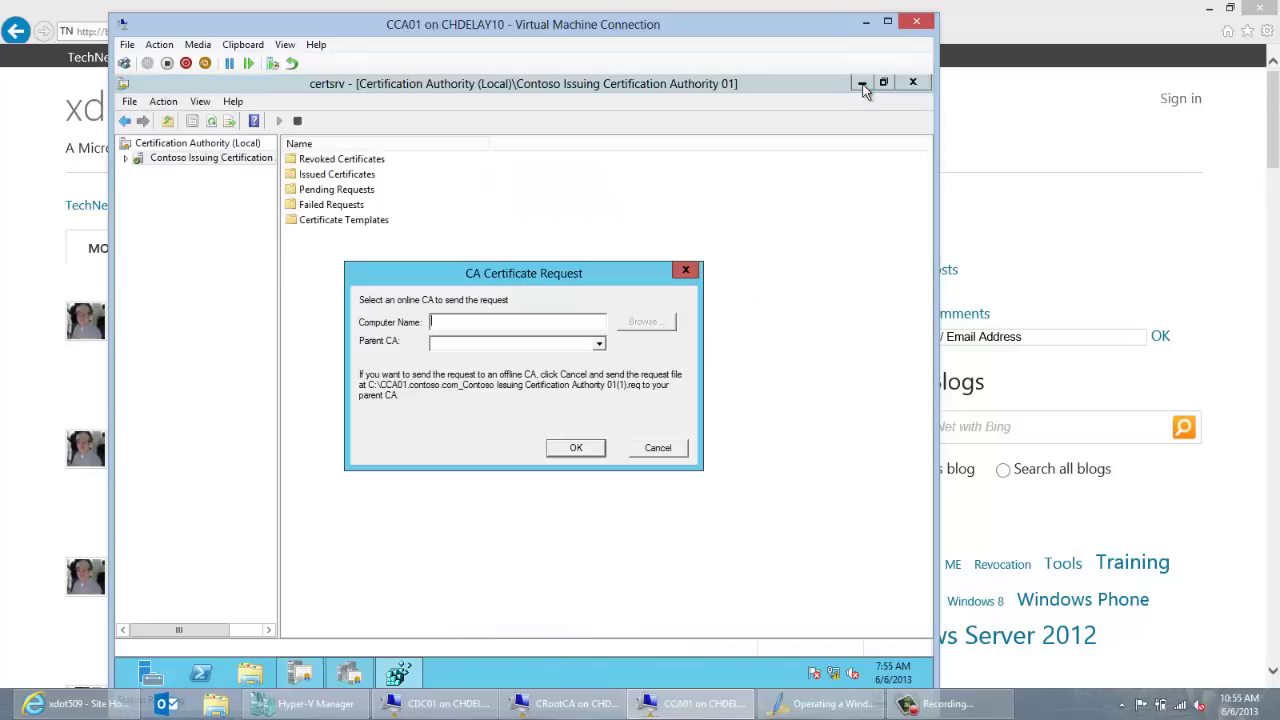
Step: Cancel the online CA request submission and open Local Disk (C:) in File Explorer with full file names showing
{"action": "left_click", "coordinate": [658, 448]}
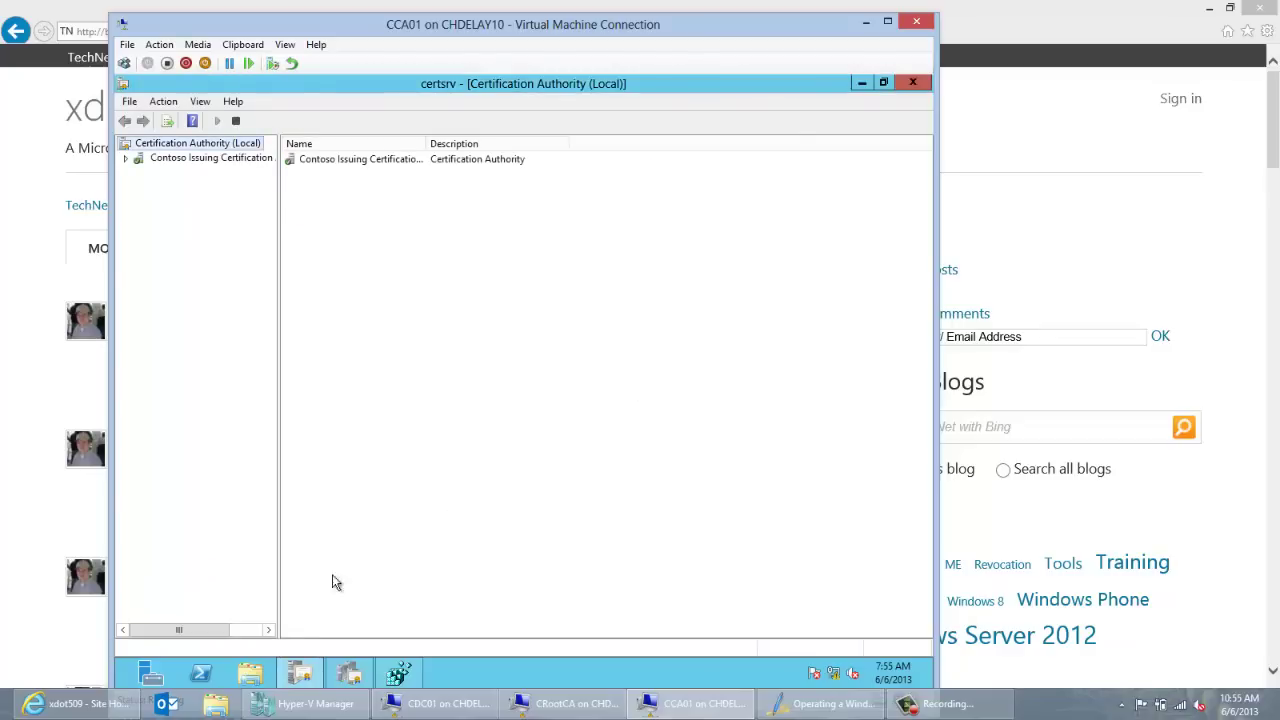
{"action": "left_click", "coordinate": [250, 672]}
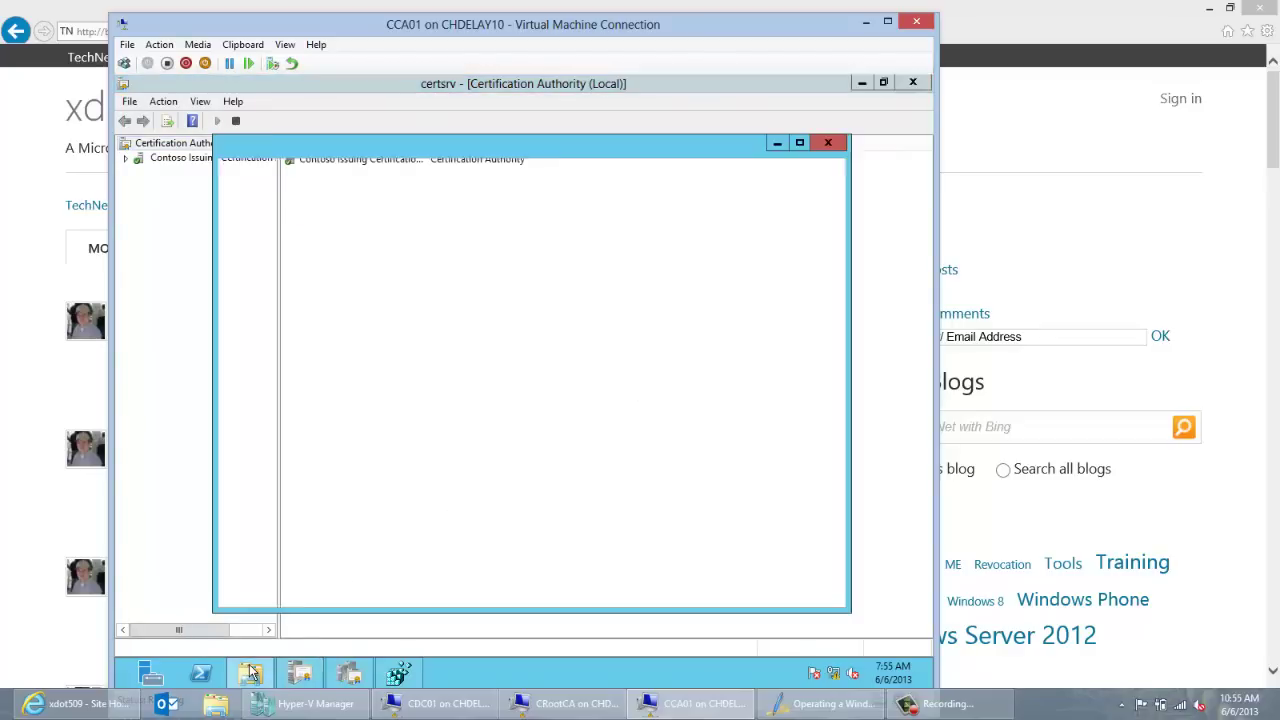
{"action": "left_click", "coordinate": [272, 407]}
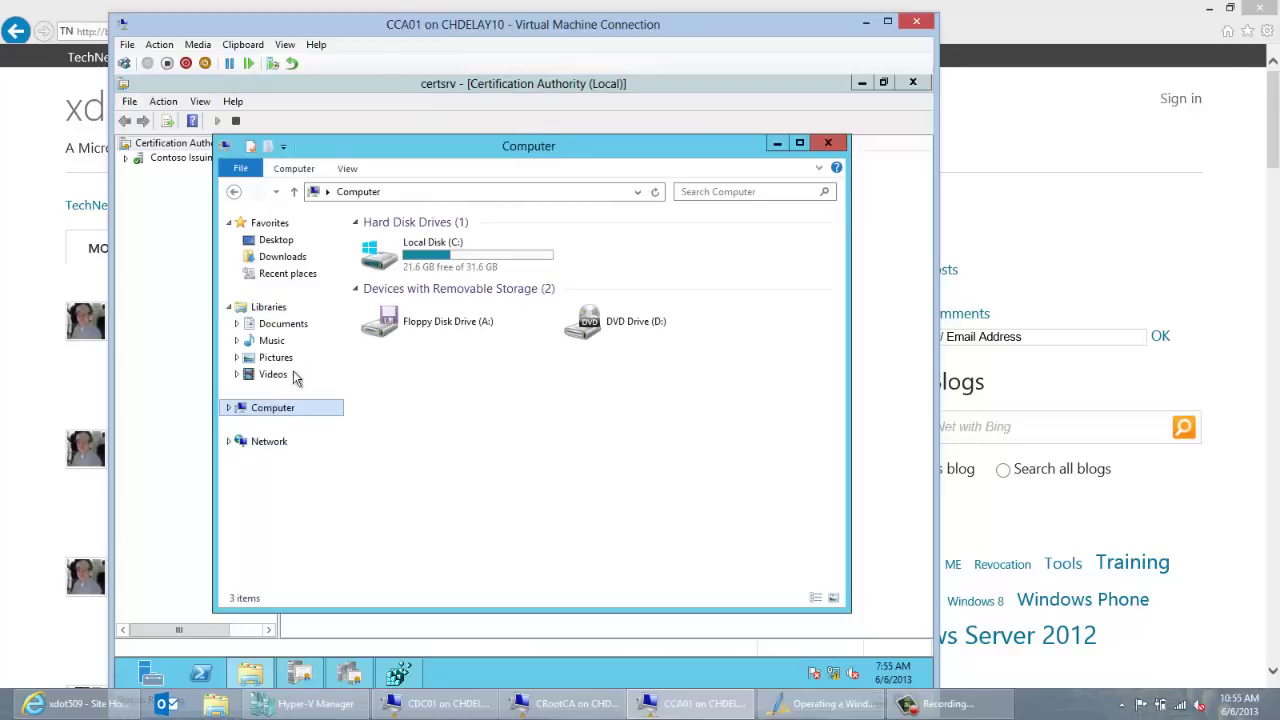
{"action": "double_click", "coordinate": [412, 240]}
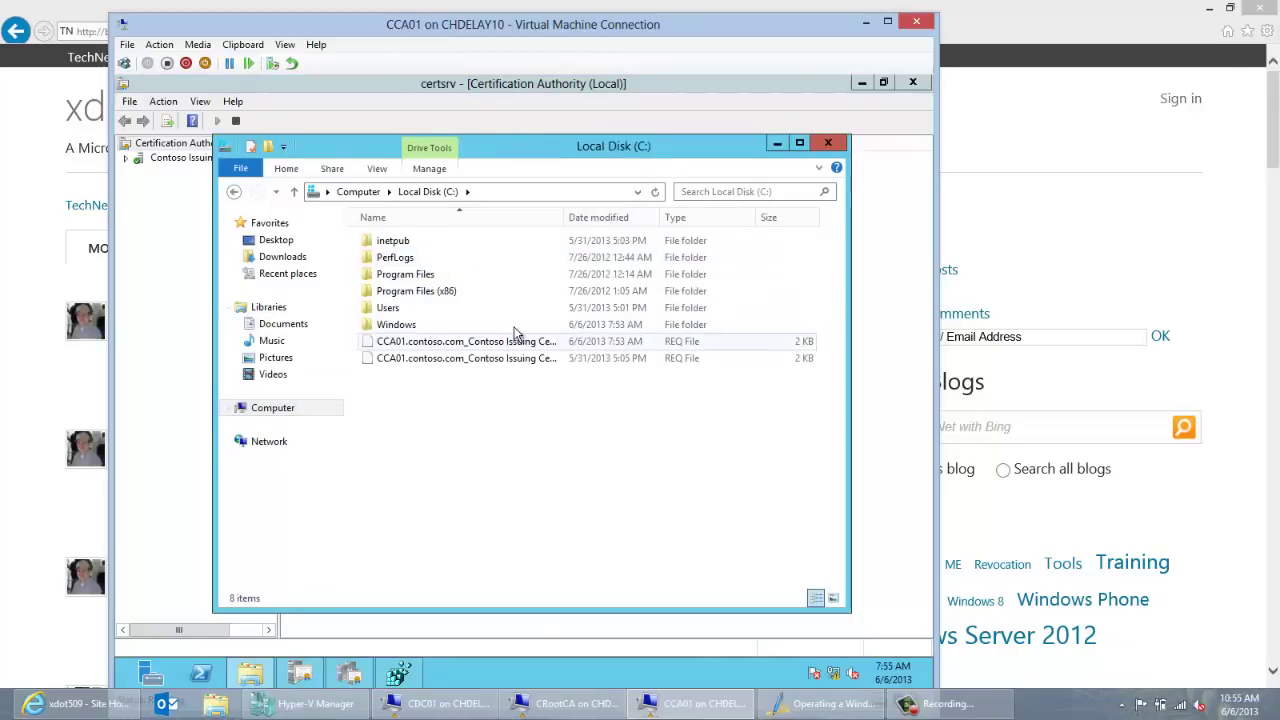
{"action": "left_click_drag", "start_coordinate": [568, 219], "coordinate": [714, 217]}
Step: Compare the two request files and copy CCA01.contoso.com_Contoso Issuing Certification Authority 01(1).req
{"action": "left_click", "coordinate": [620, 358]}
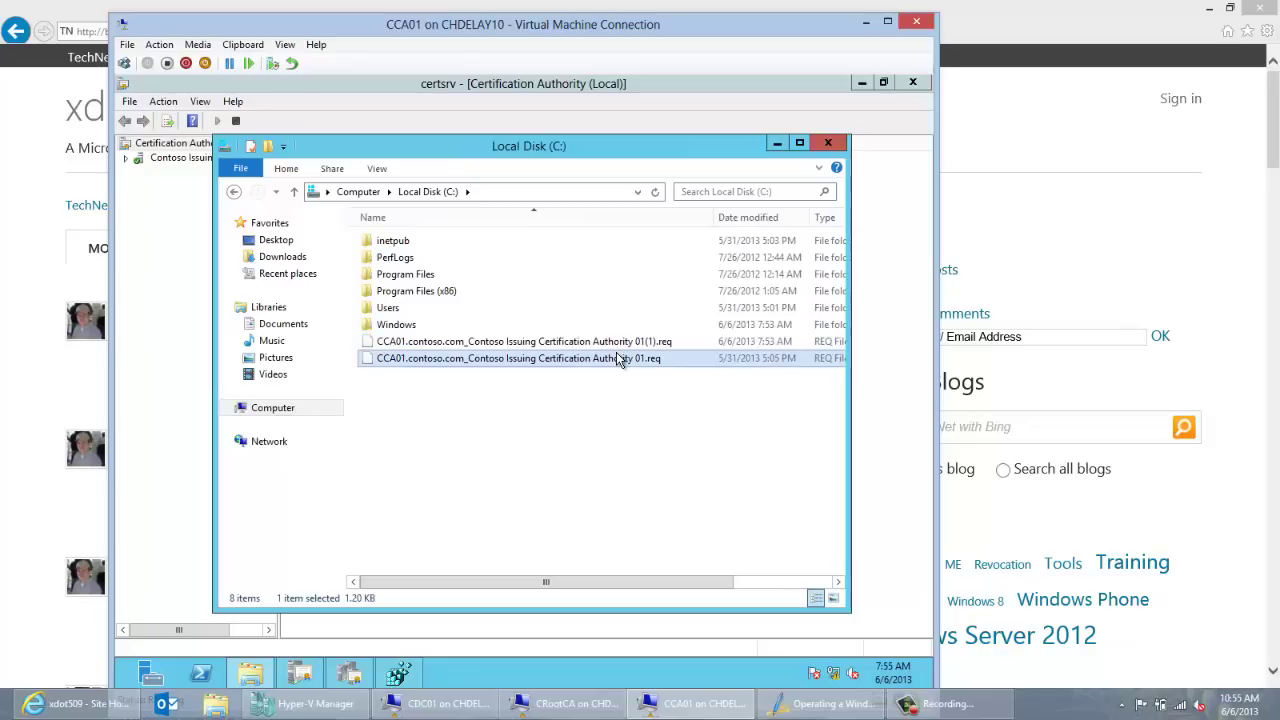
{"action": "left_click", "coordinate": [620, 344]}
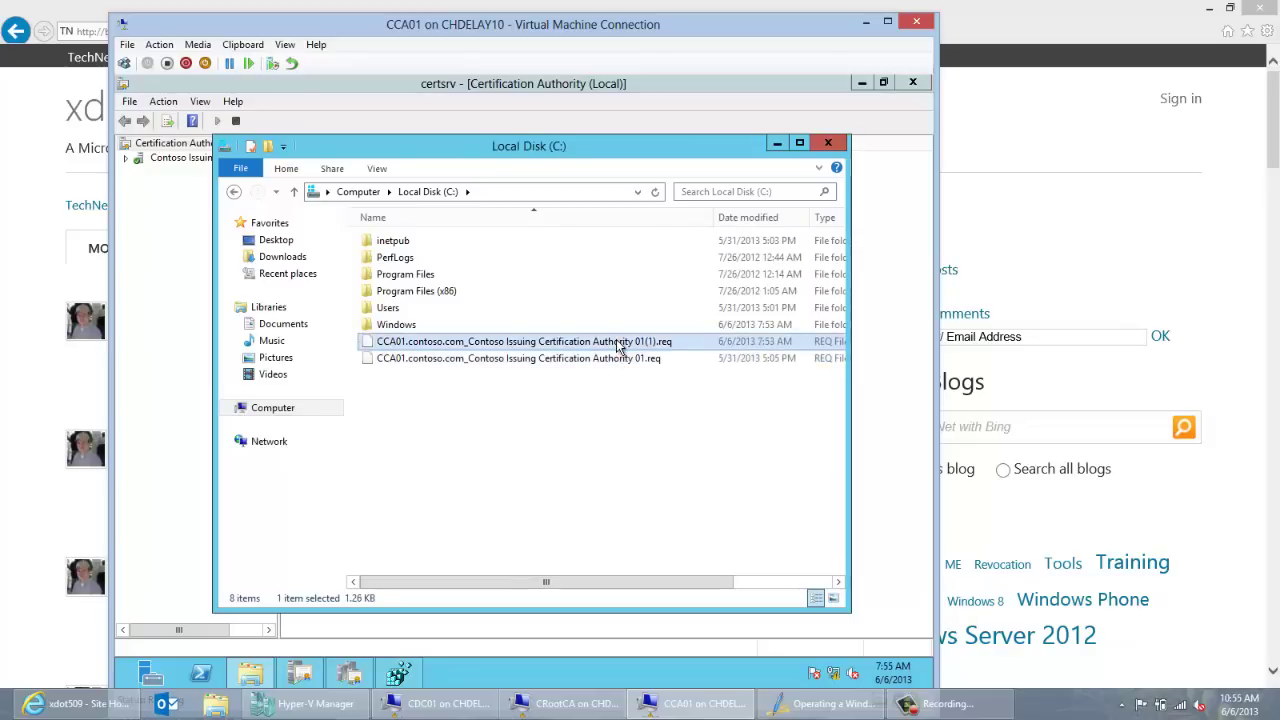
{"action": "right_click", "coordinate": [620, 344]}
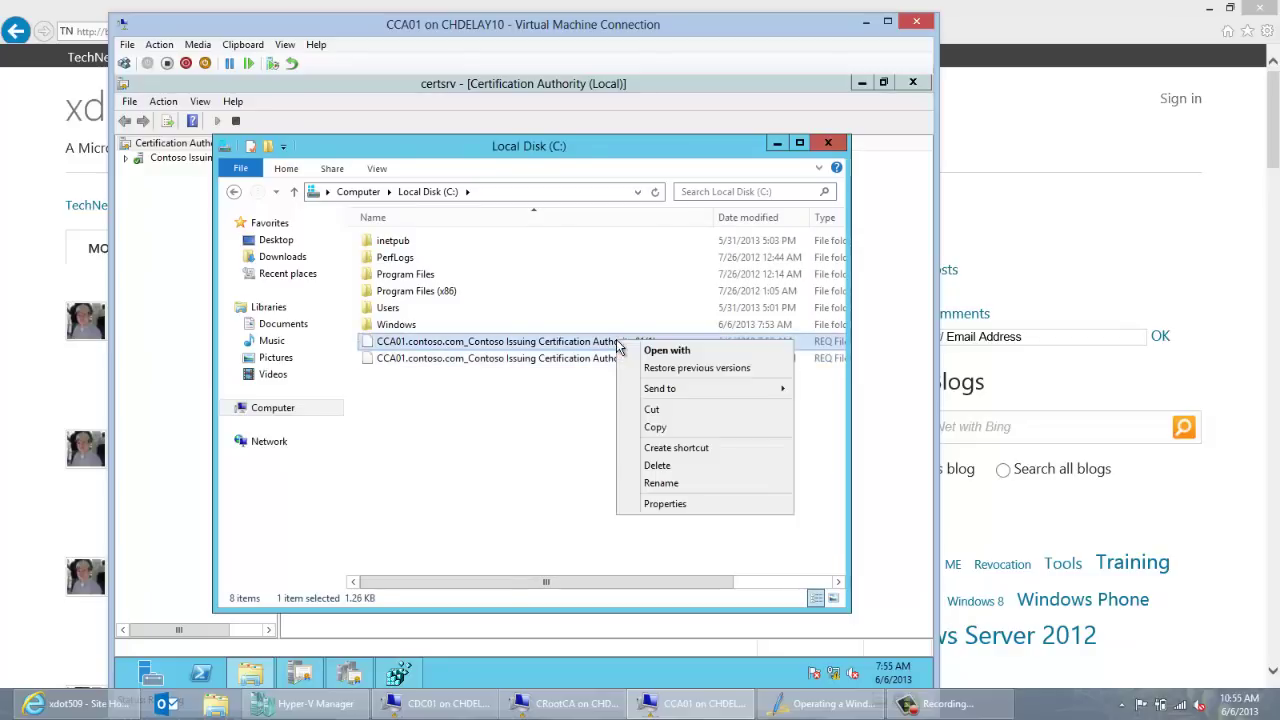
{"action": "left_click", "coordinate": [651, 429]}
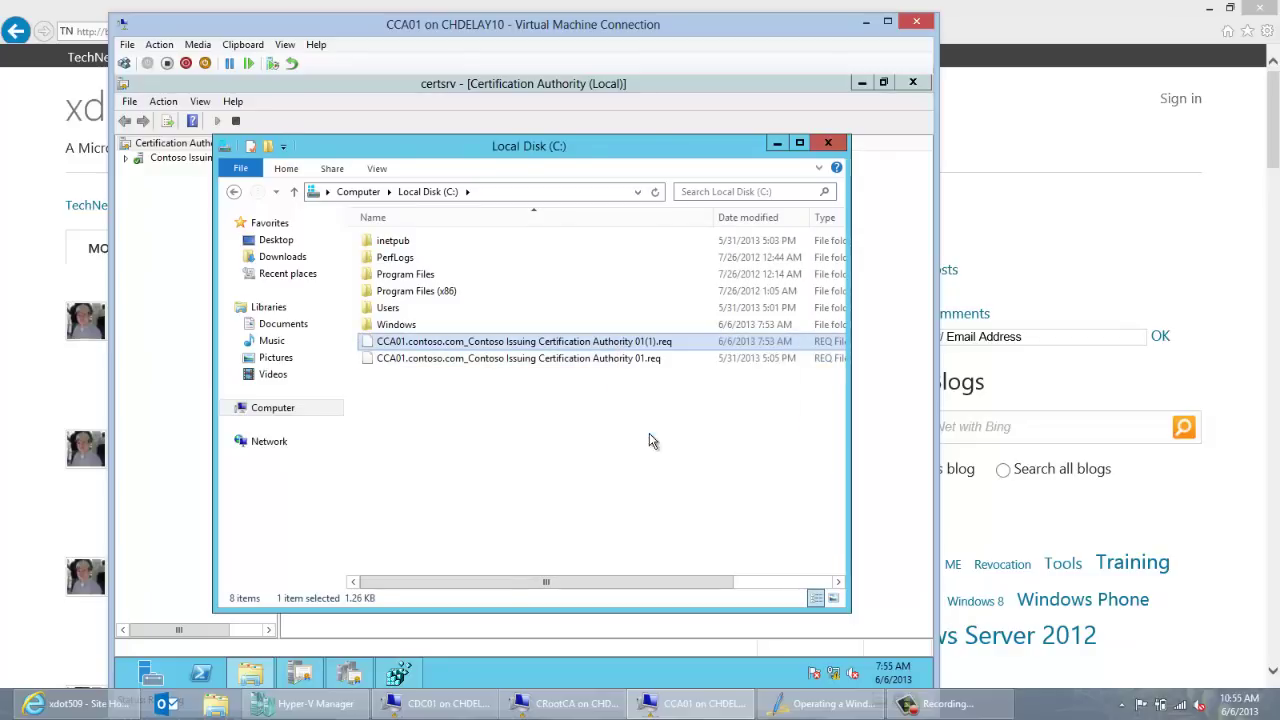
Step: Go to the network share \\cdc01\c$
{"action": "left_click", "coordinate": [550, 191]}
{"action": "type", "text": "\\\\"}
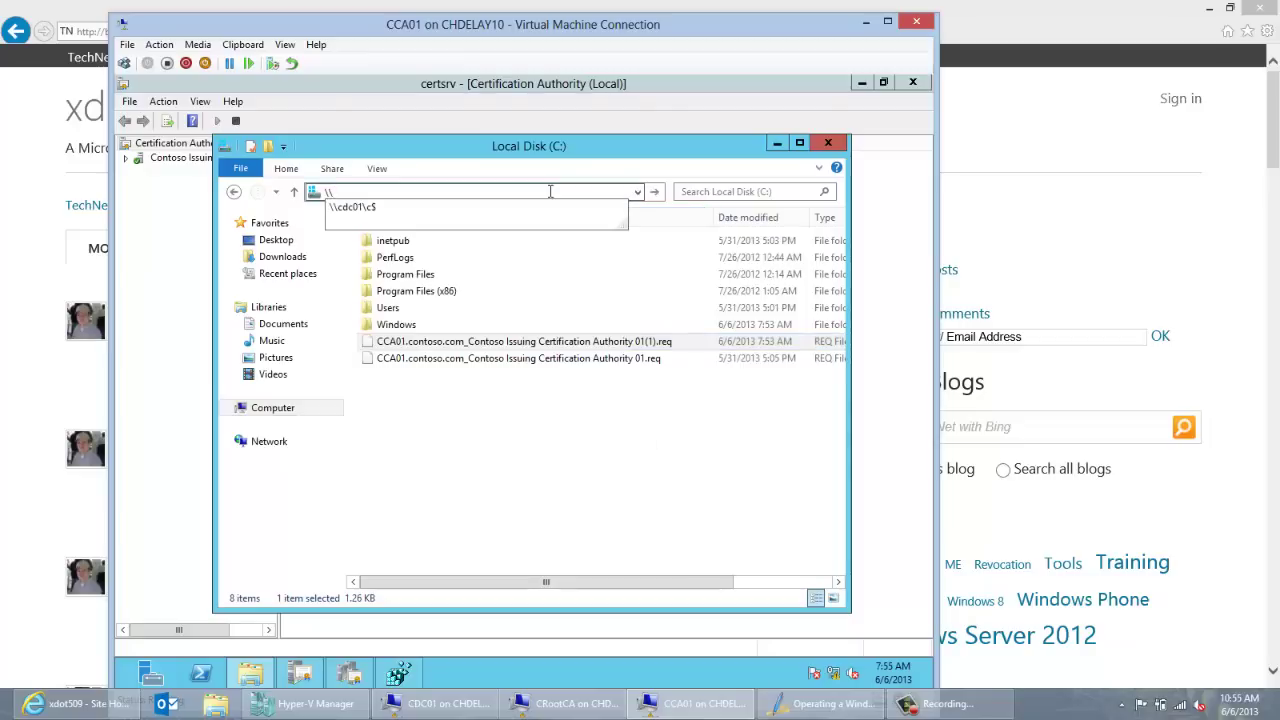
{"action": "key", "text": "Down"}
{"action": "key", "text": "Return"}
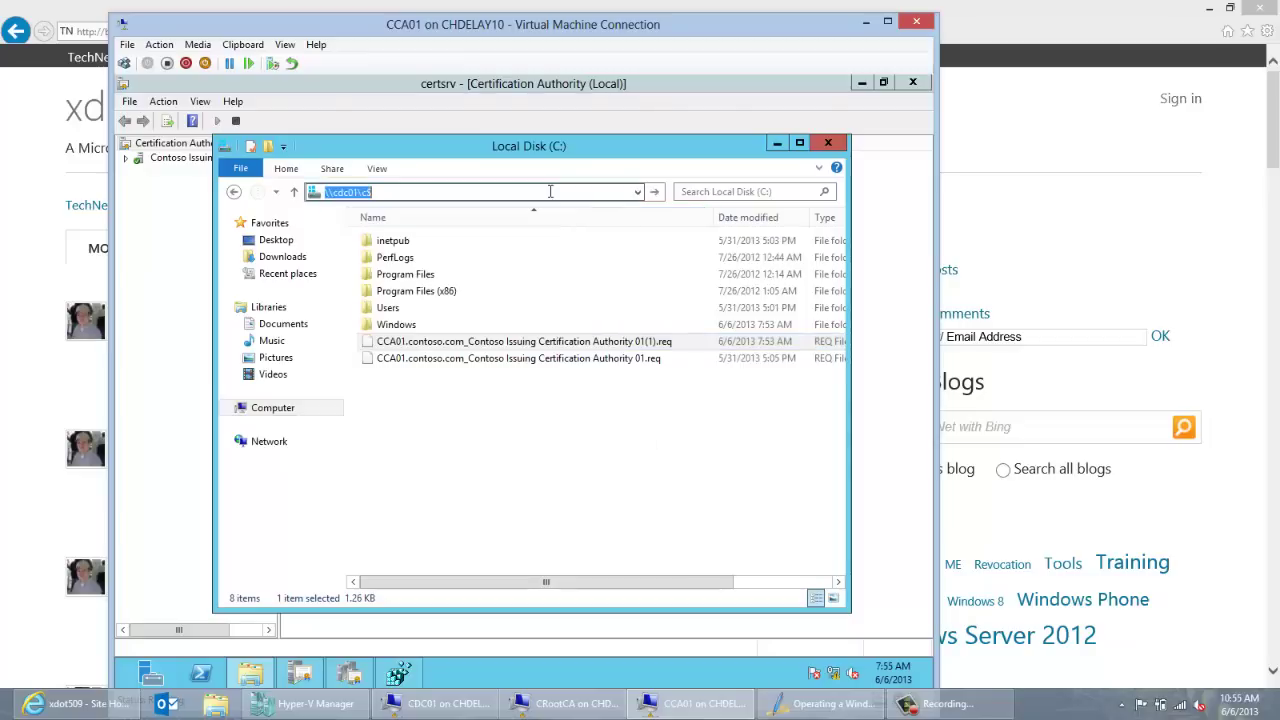
Step: On CCA01, paste the copied request file into C:\Users\administrator.CONTOSO\Desktop
{"action": "left_click", "coordinate": [280, 408]}
{"action": "double_click", "coordinate": [430, 255]}
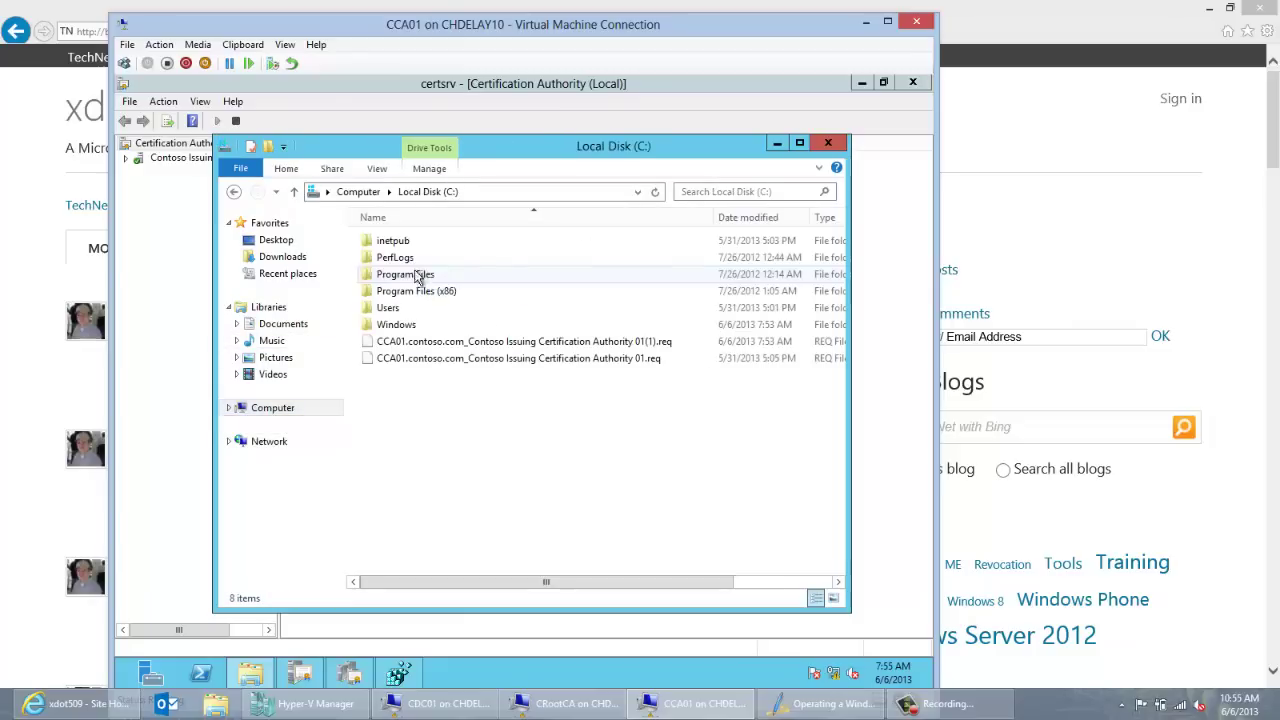
{"action": "double_click", "coordinate": [402, 274]}
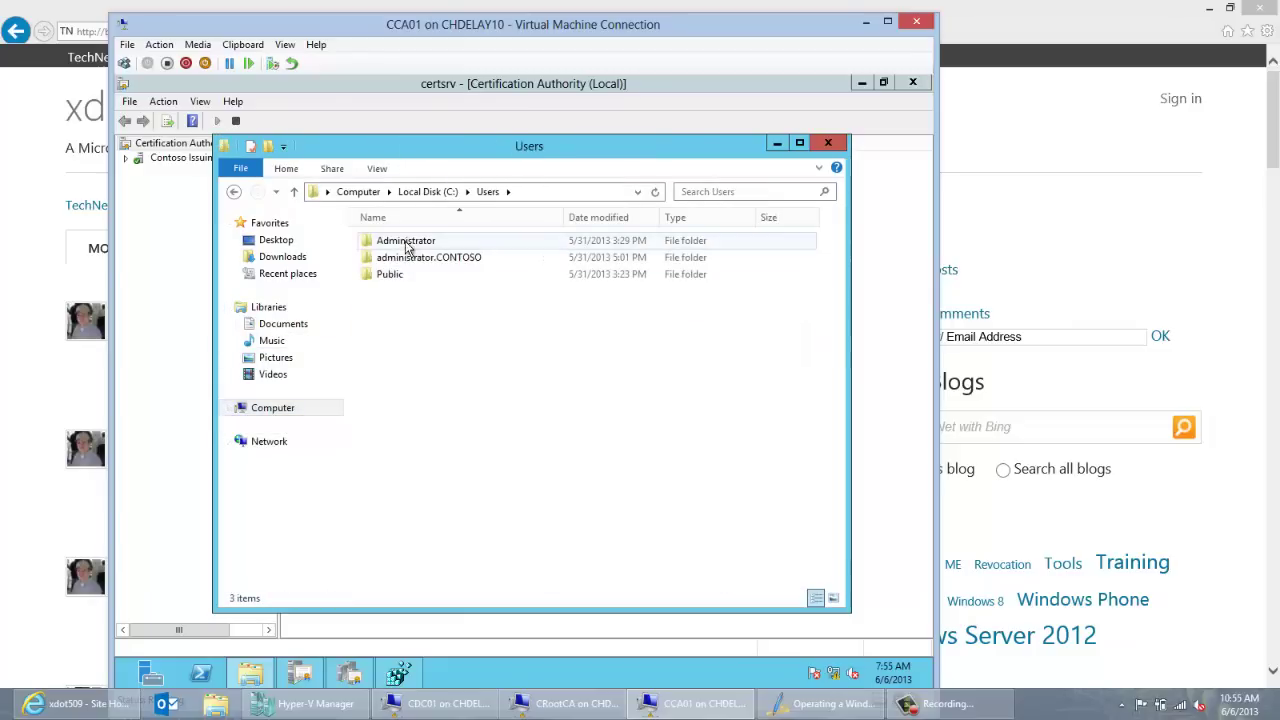
{"action": "double_click", "coordinate": [405, 257]}
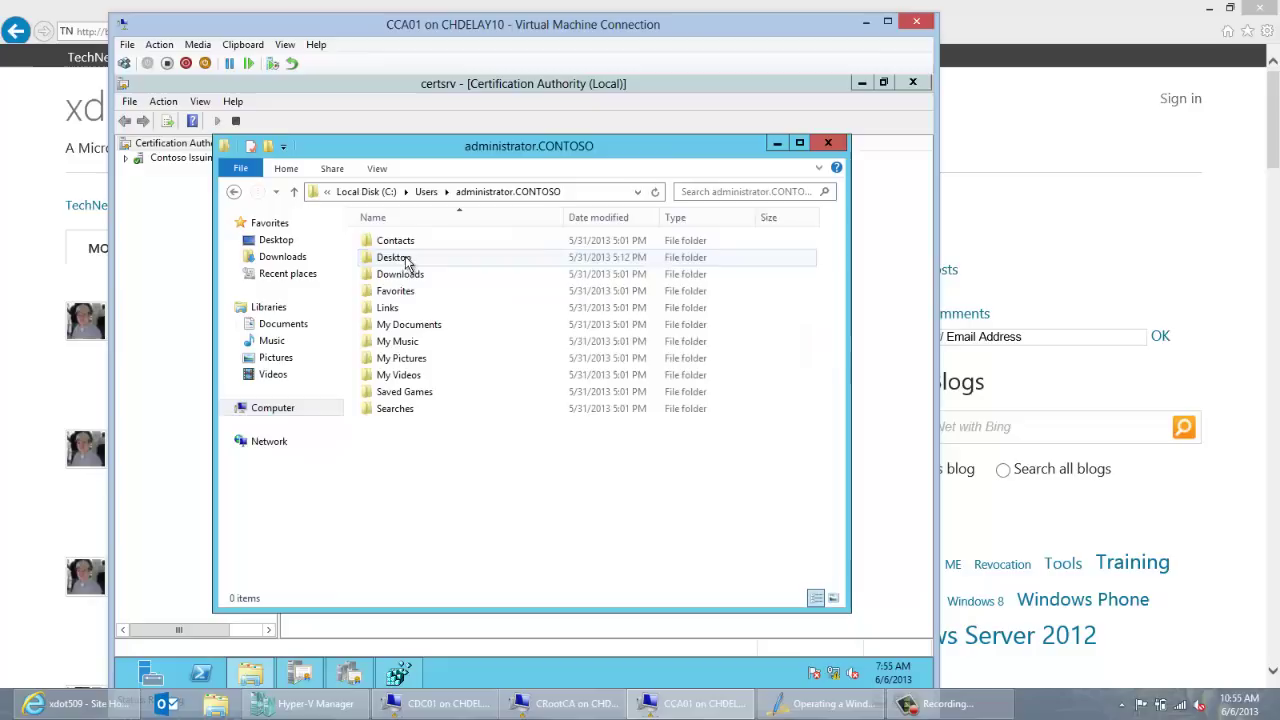
{"action": "right_click", "coordinate": [445, 477]}
{"action": "left_click", "coordinate": [500, 386]}
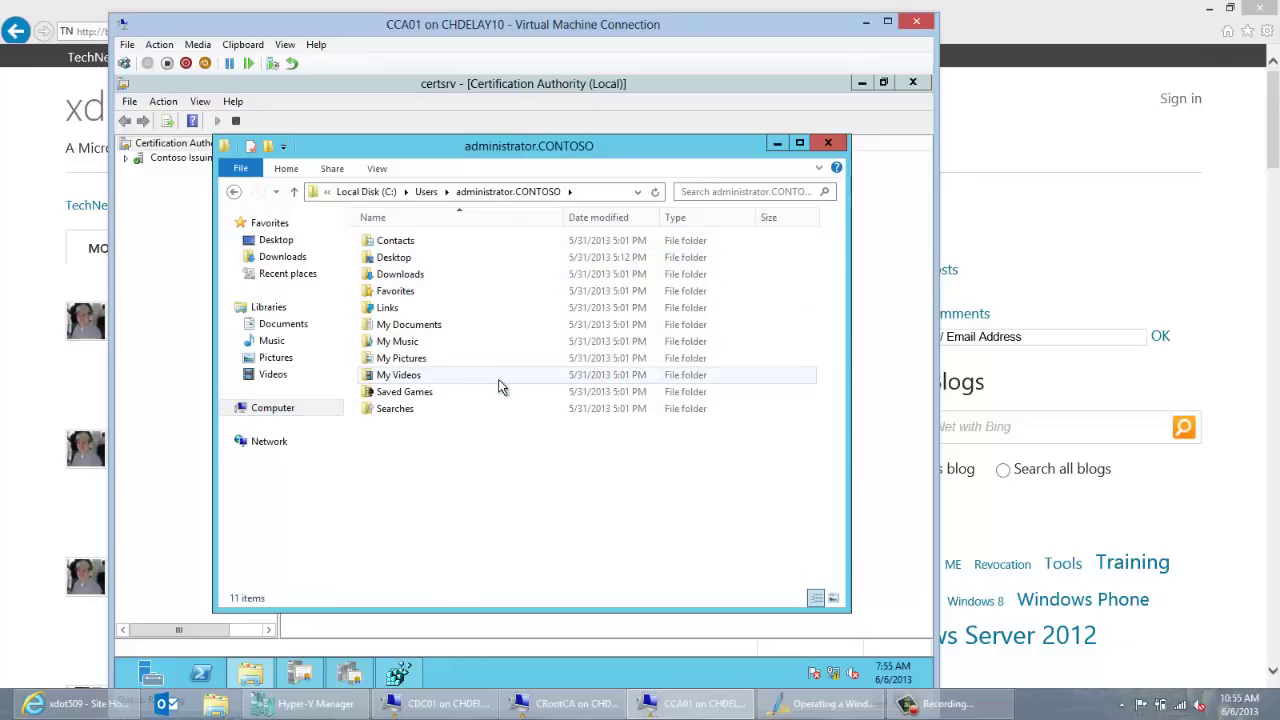
{"action": "left_click", "coordinate": [397, 260]}
{"action": "double_click", "coordinate": [397, 260]}
{"action": "right_click", "coordinate": [435, 362]}
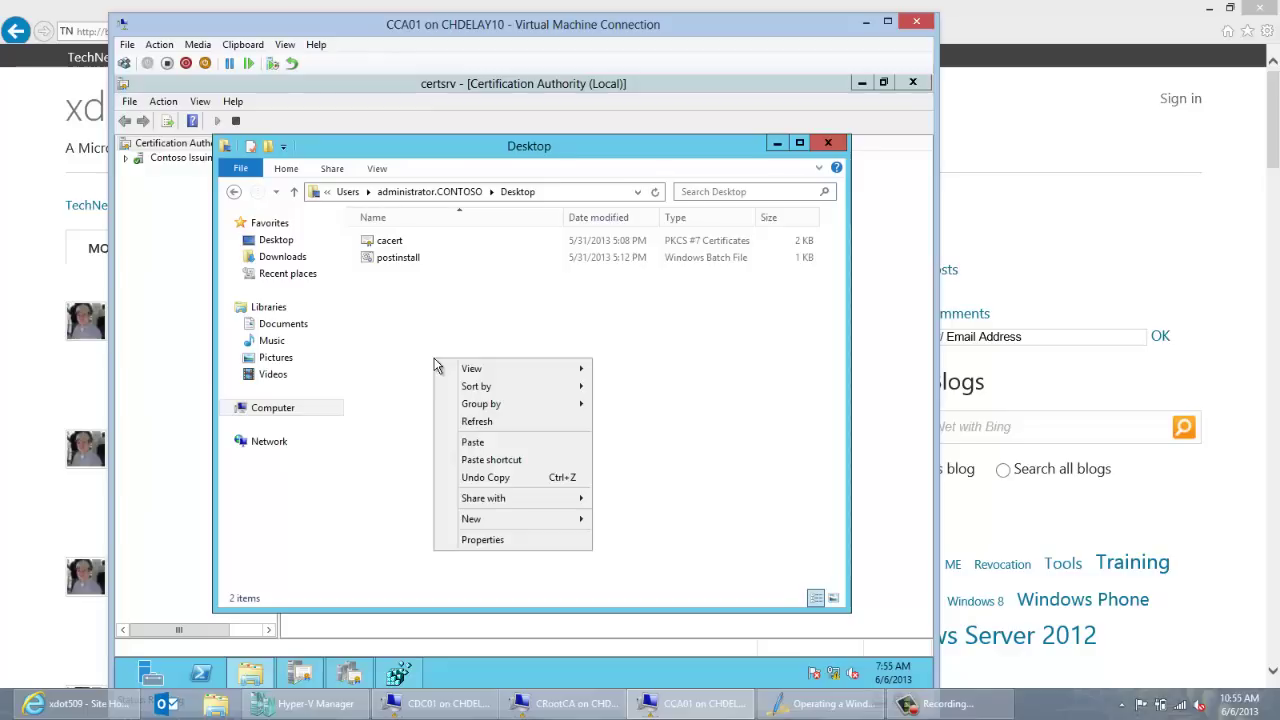
{"action": "left_click", "coordinate": [472, 442]}
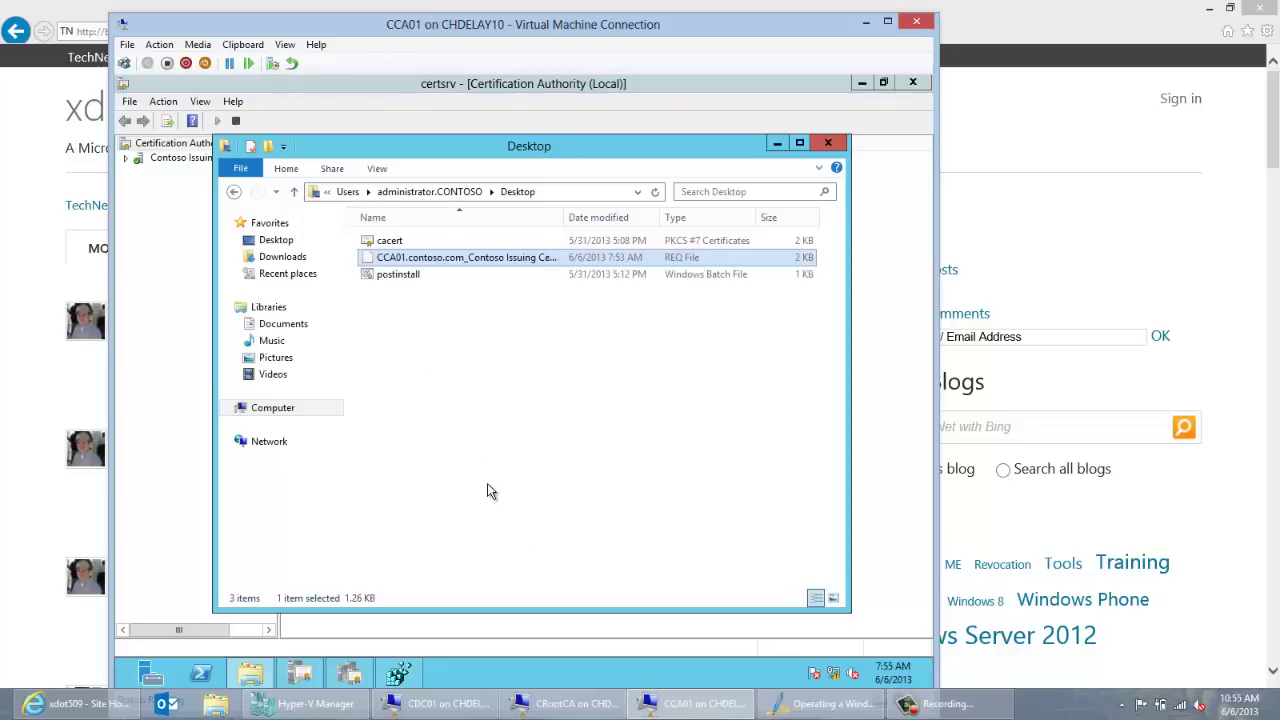
{"action": "left_click", "coordinate": [487, 484]}
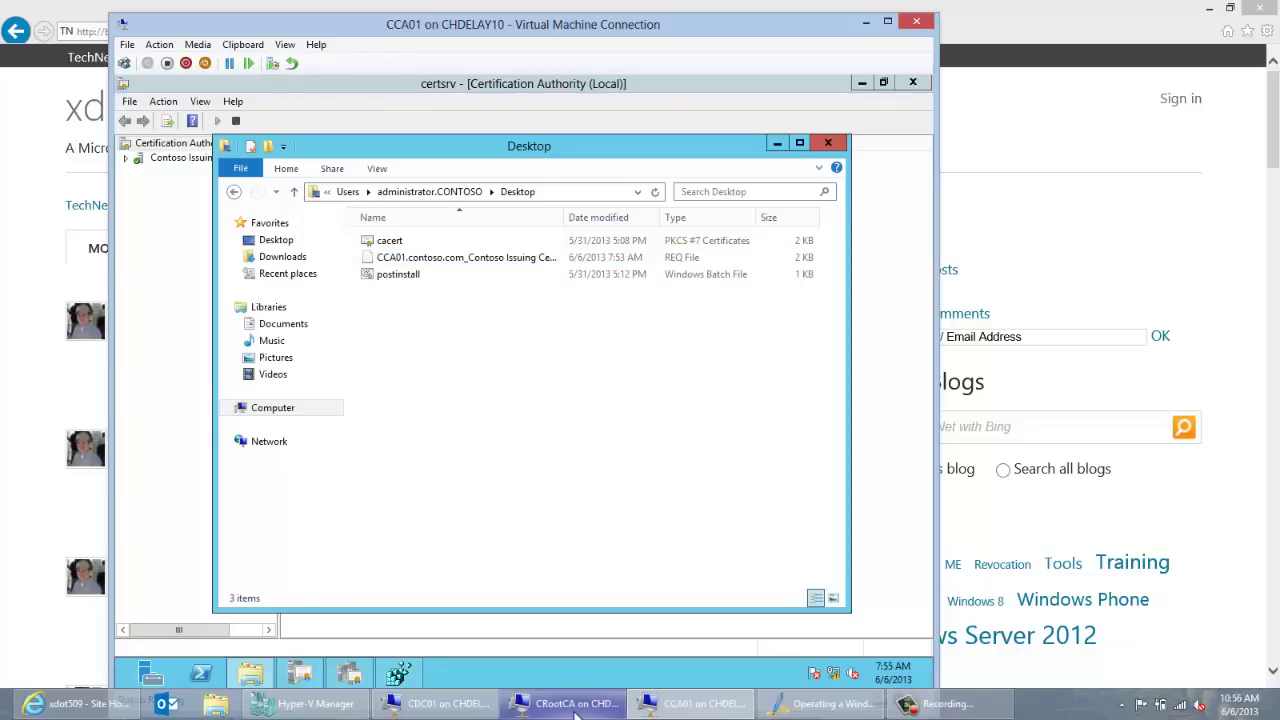
Step: Check the CDC01 desktop for the request file and return to the CCA01 virtual machine
{"action": "mouse_move", "coordinate": [490, 714]}
{"action": "left_click", "coordinate": [495, 600]}
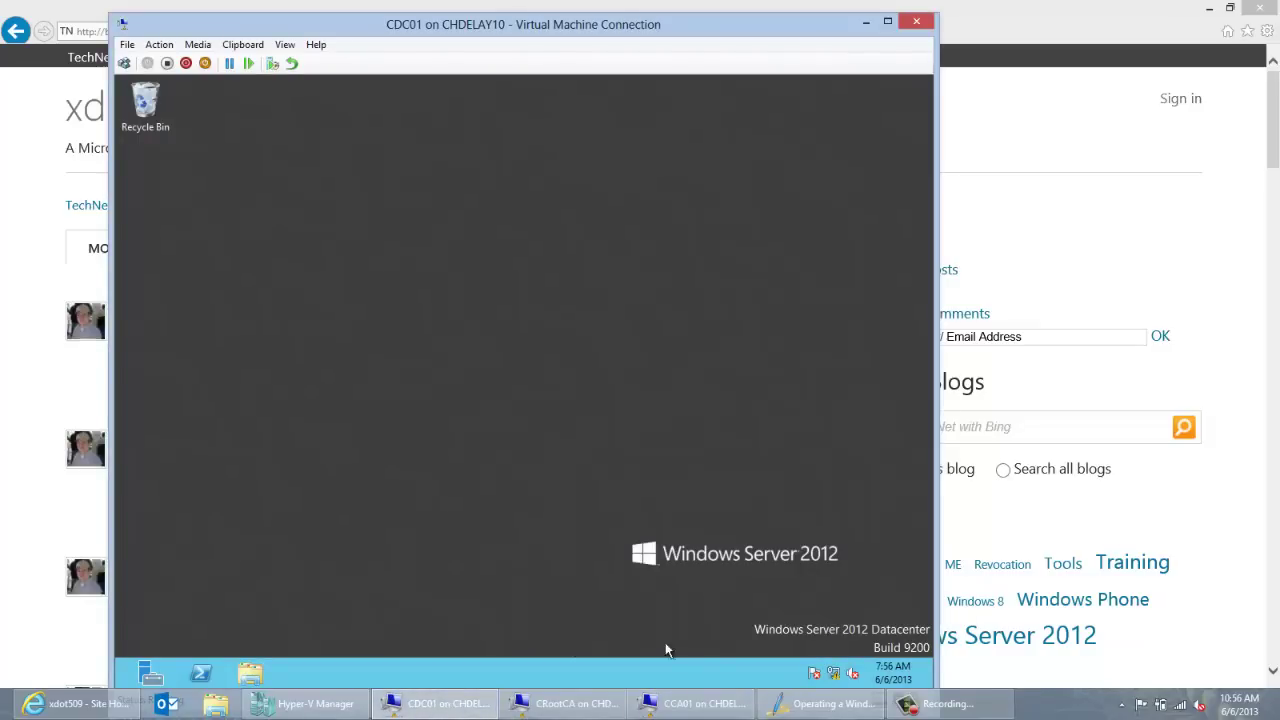
{"action": "mouse_move", "coordinate": [789, 711]}
{"action": "left_click", "coordinate": [700, 703]}
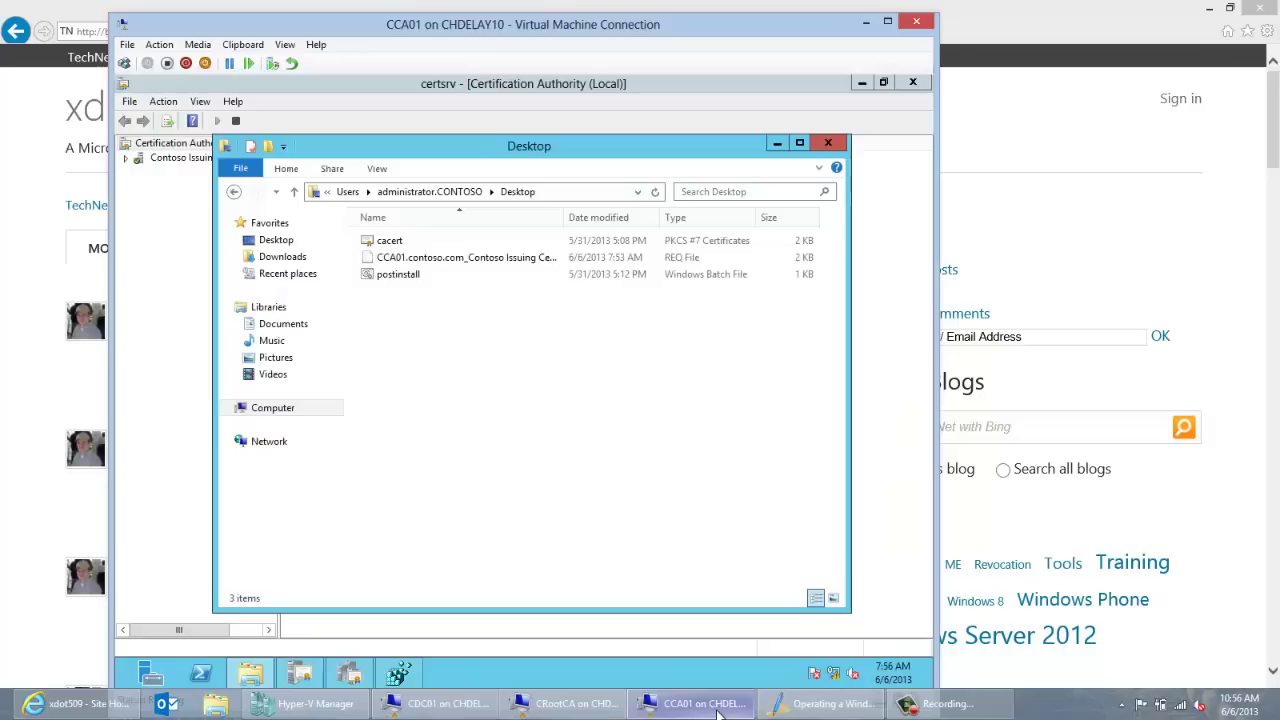
Step: Paste the request file into C:\Users\Administrator\Desktop on CCA01, and check the CDC01 desktop for it
{"action": "left_click", "coordinate": [279, 408]}
{"action": "double_click", "coordinate": [410, 262]}
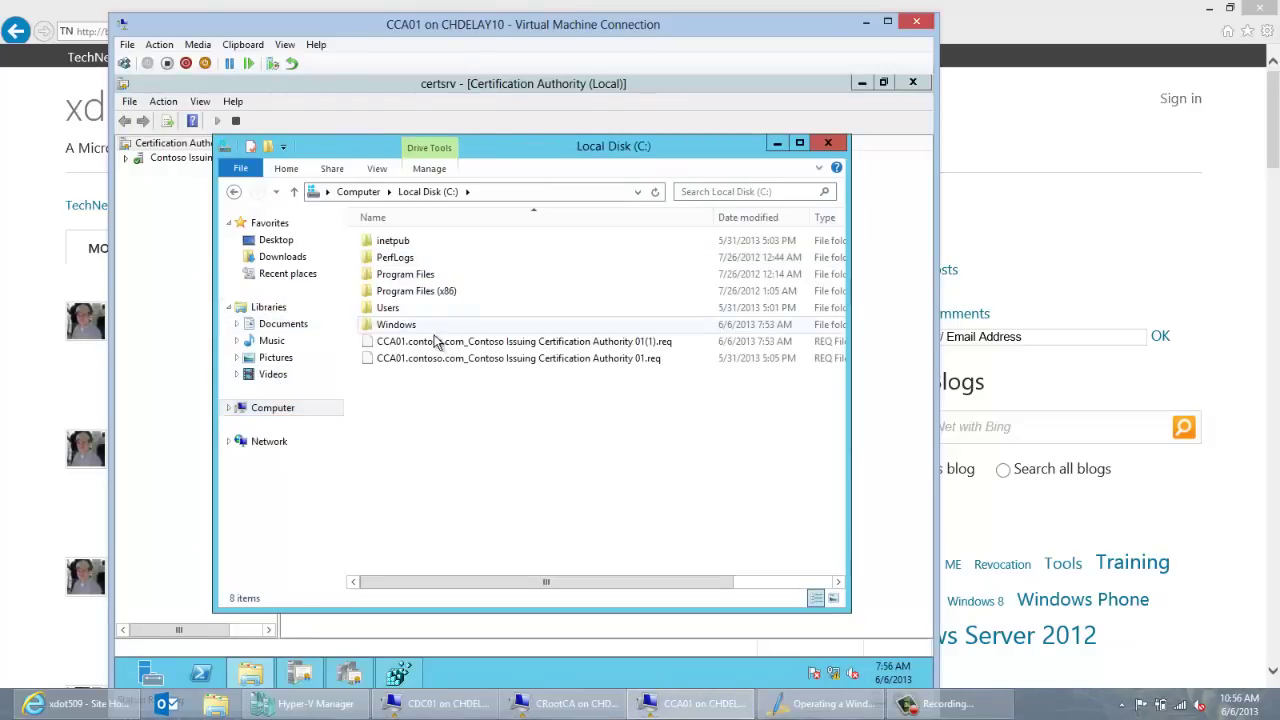
{"action": "double_click", "coordinate": [388, 307]}
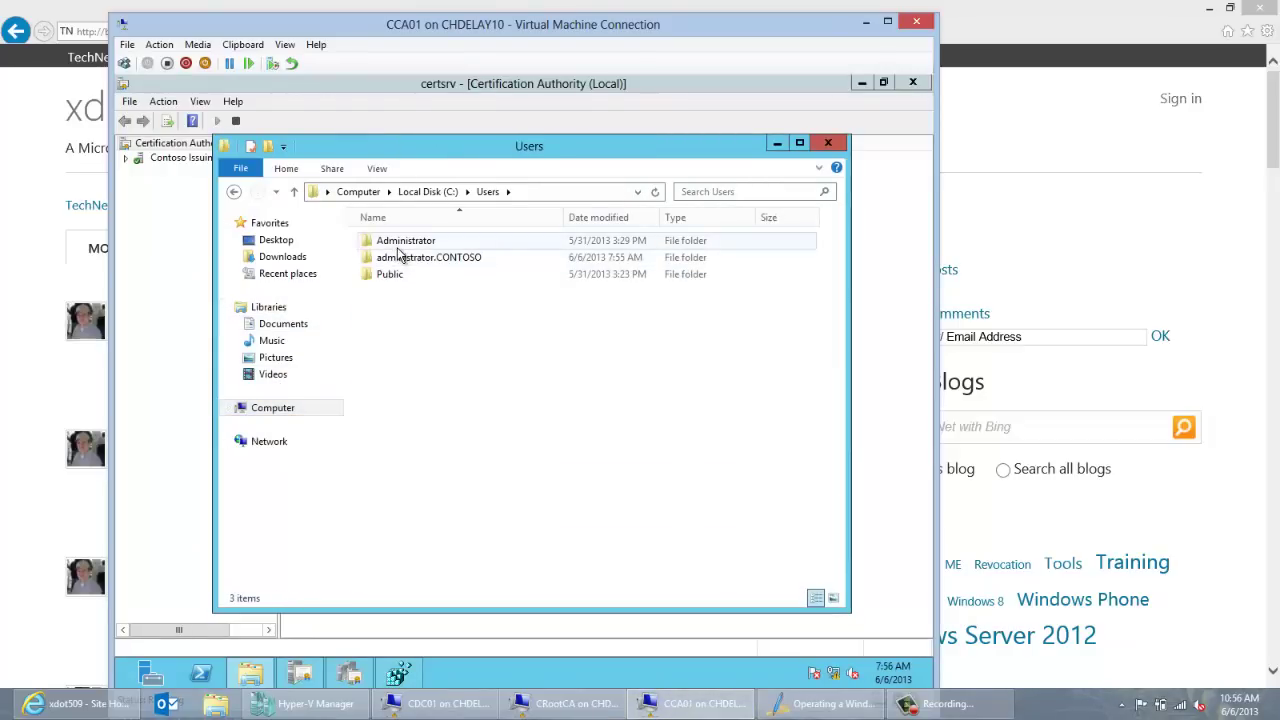
{"action": "left_click", "coordinate": [400, 245]}
{"action": "double_click", "coordinate": [398, 246]}
{"action": "right_click", "coordinate": [443, 445]}
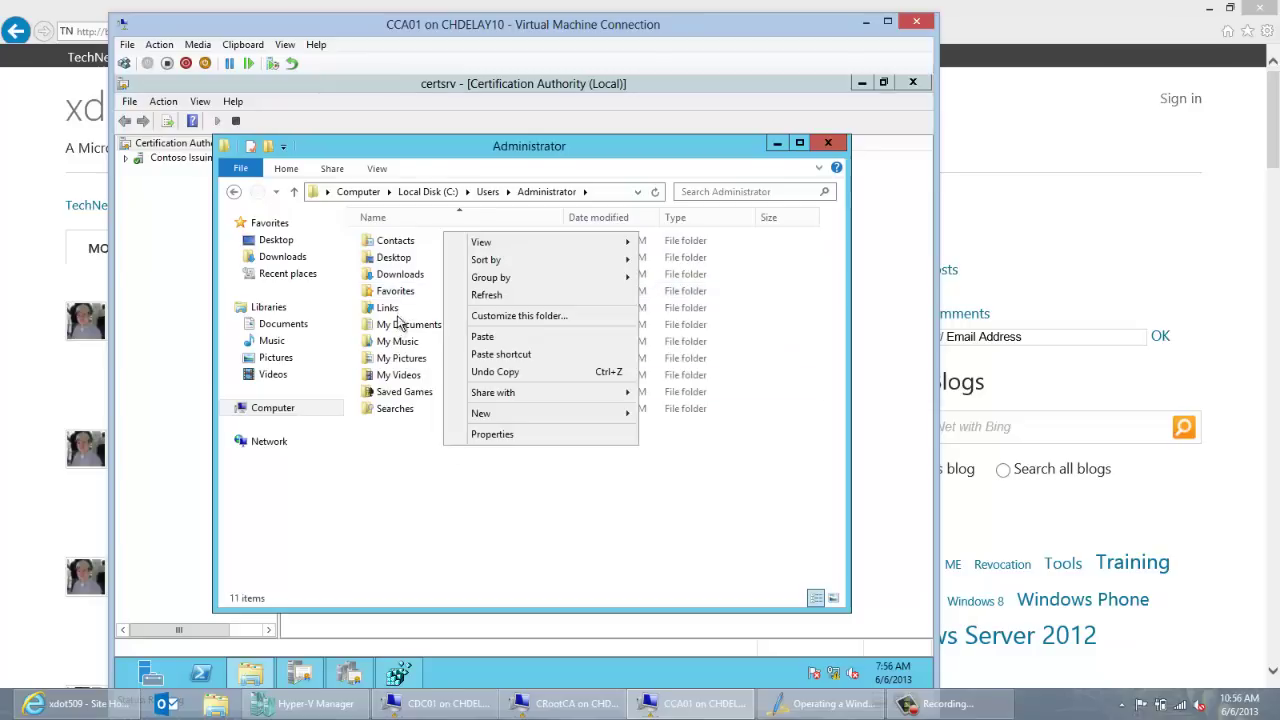
{"action": "double_click", "coordinate": [391, 259]}
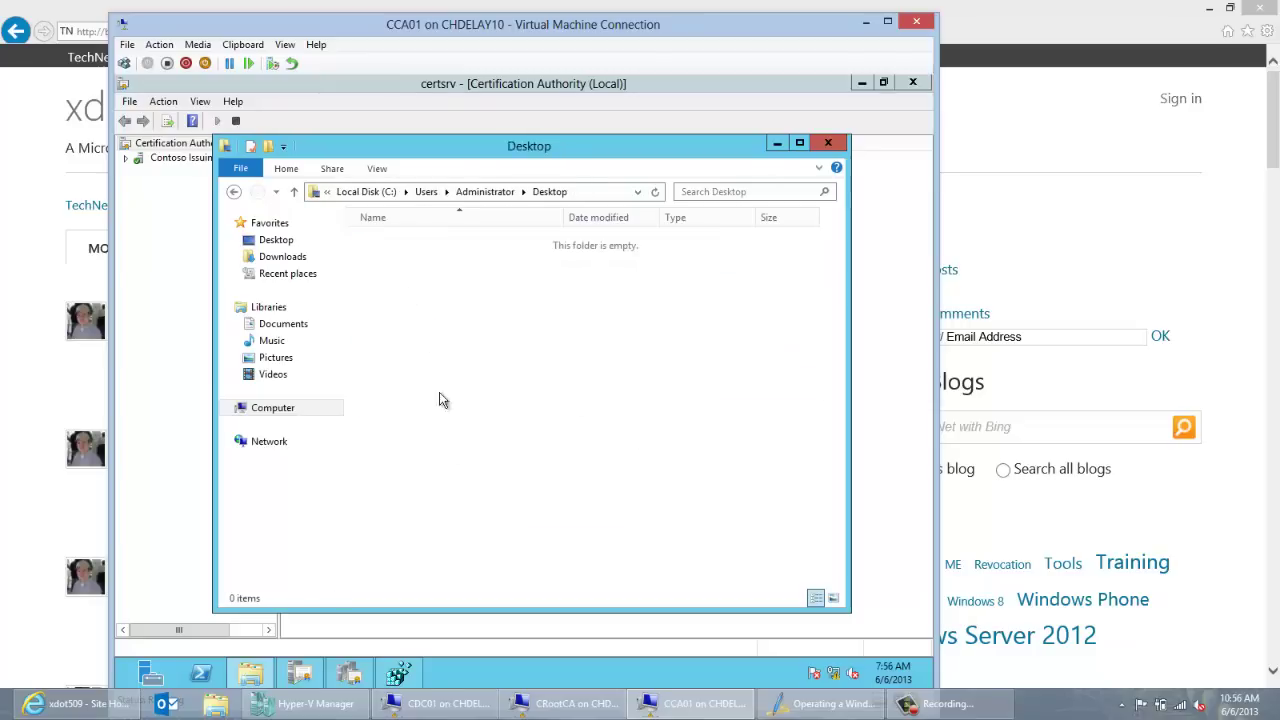
{"action": "right_click", "coordinate": [446, 411]}
{"action": "left_click", "coordinate": [490, 516]}
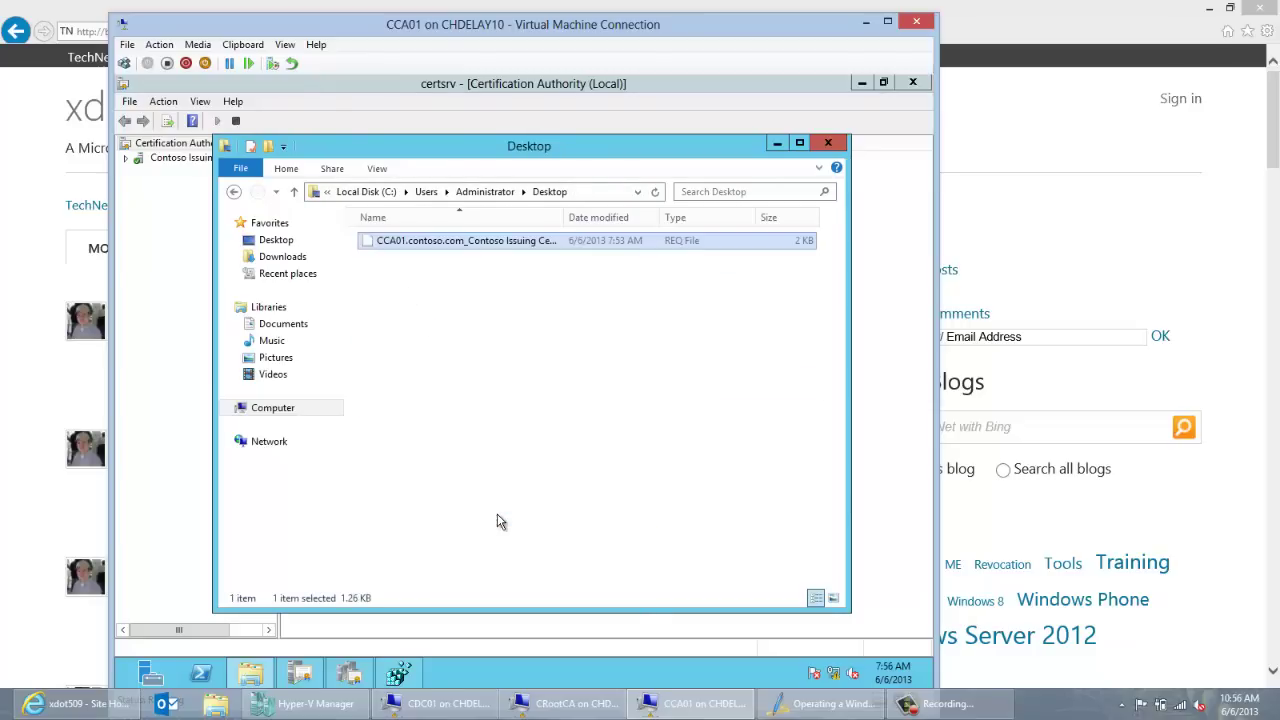
{"action": "left_click", "coordinate": [462, 704]}
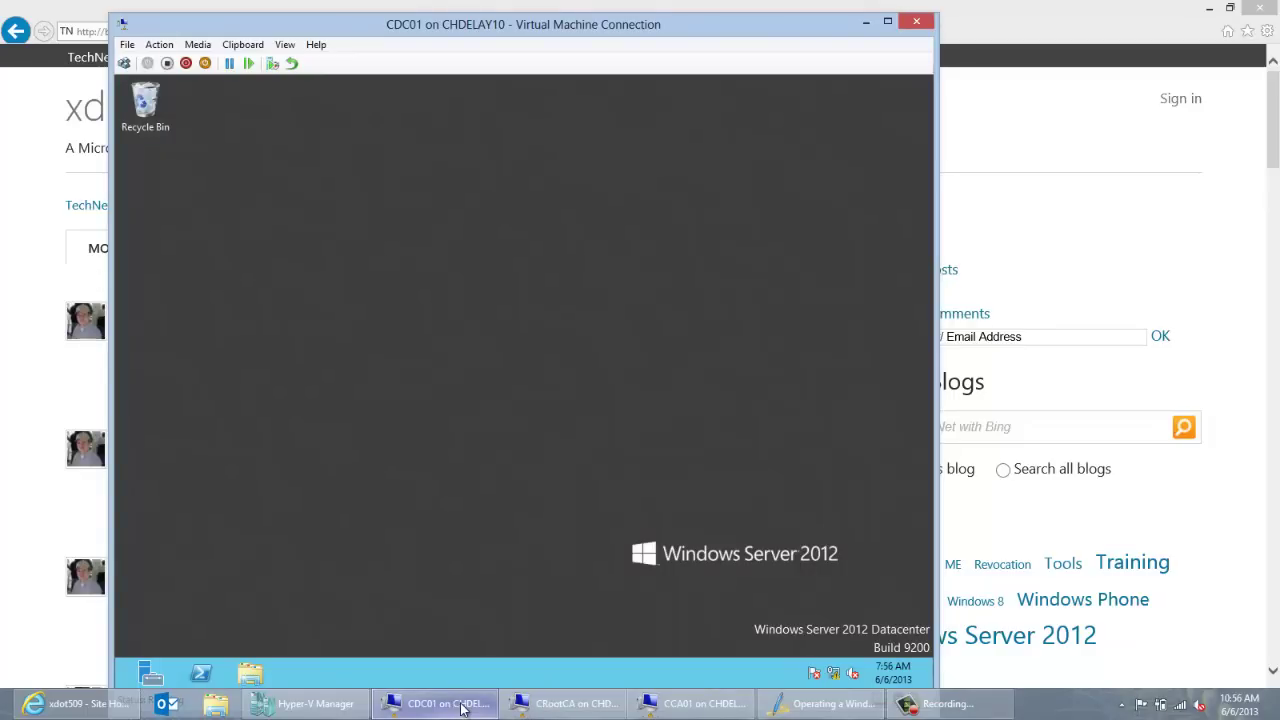
Step: Return to CCA01, copy the request file from the Administrator's Desktop folder, and go to the network share \\cdc01\c$
{"action": "left_click", "coordinate": [683, 712]}
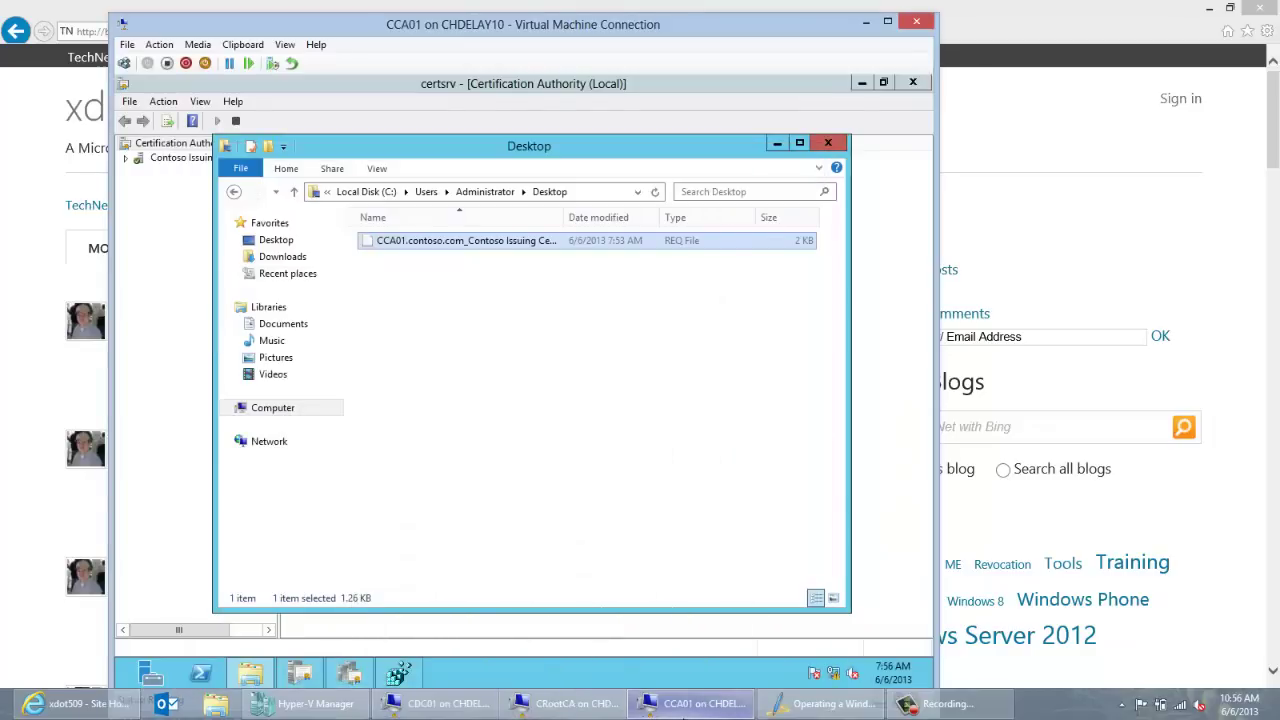
{"action": "right_click", "coordinate": [559, 248]}
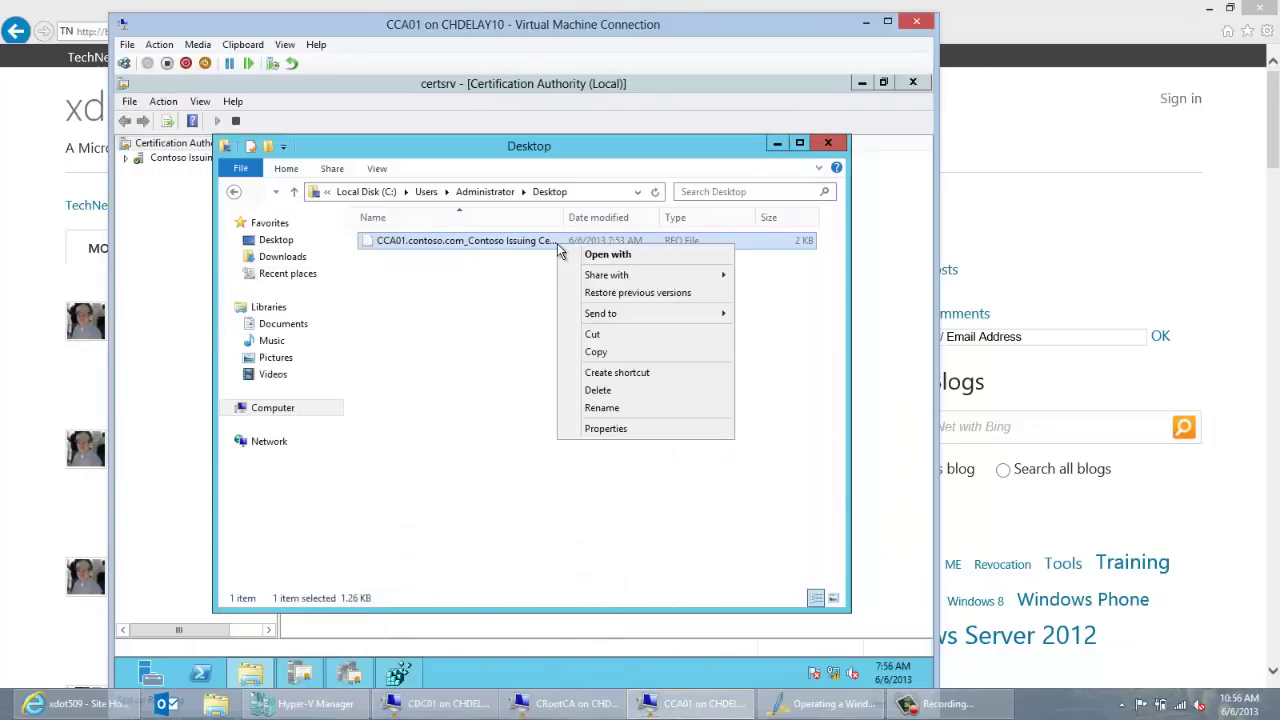
{"action": "left_click", "coordinate": [597, 351]}
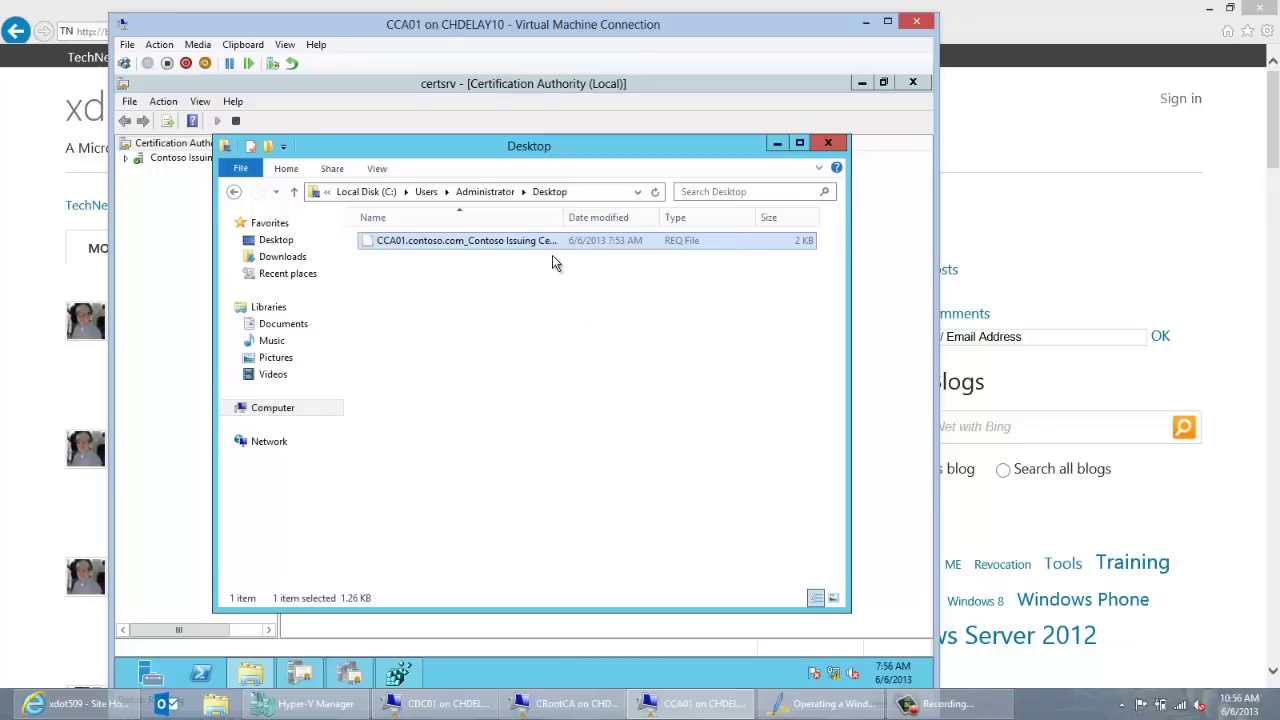
{"action": "left_click", "coordinate": [599, 188]}
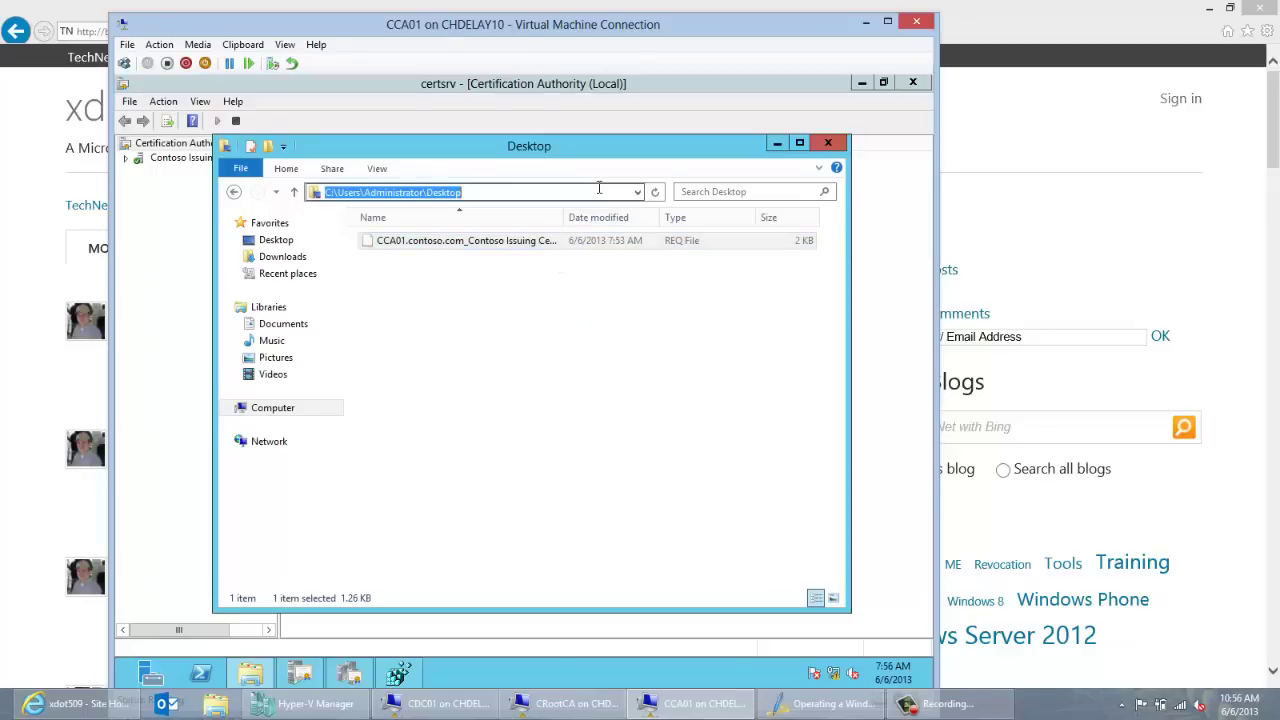
{"action": "type", "text": "\\cdc01\\c$"}
{"action": "key", "text": "Return"}
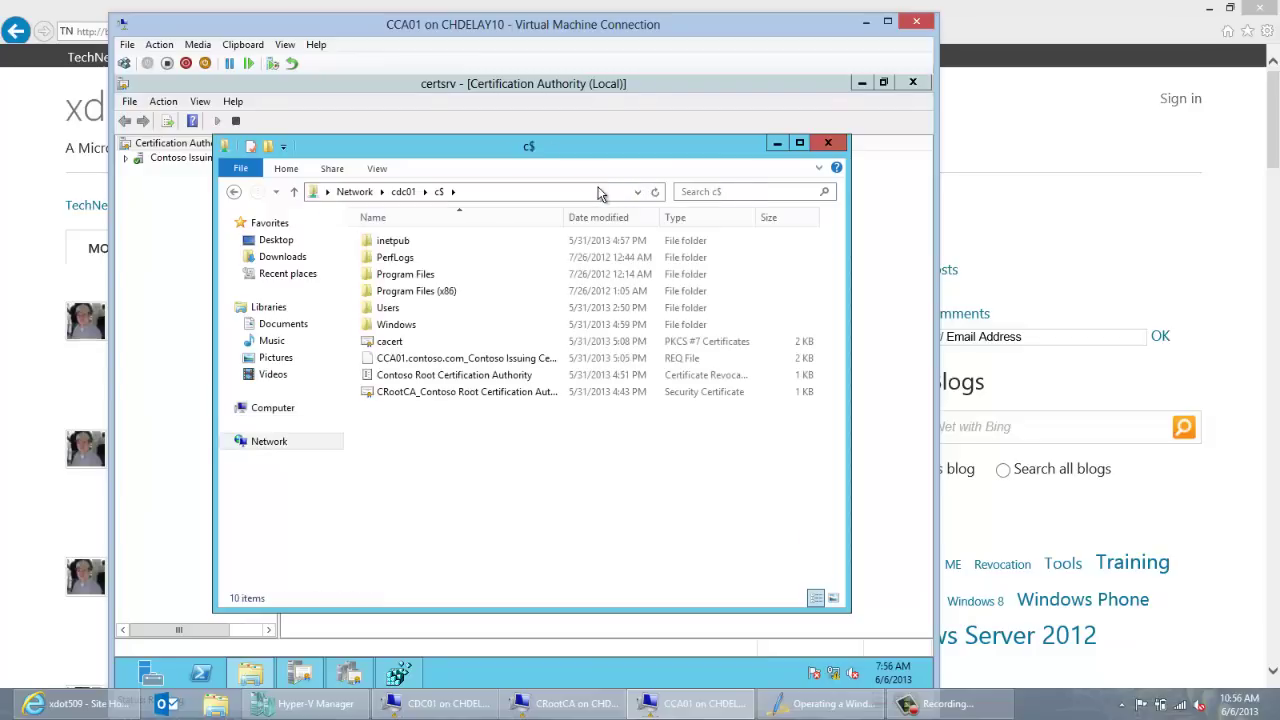
Step: Paste the request file into Users\Administrator\Desktop on the cdc01 share and check it on the CDC01 virtual machine
{"action": "double_click", "coordinate": [411, 309]}
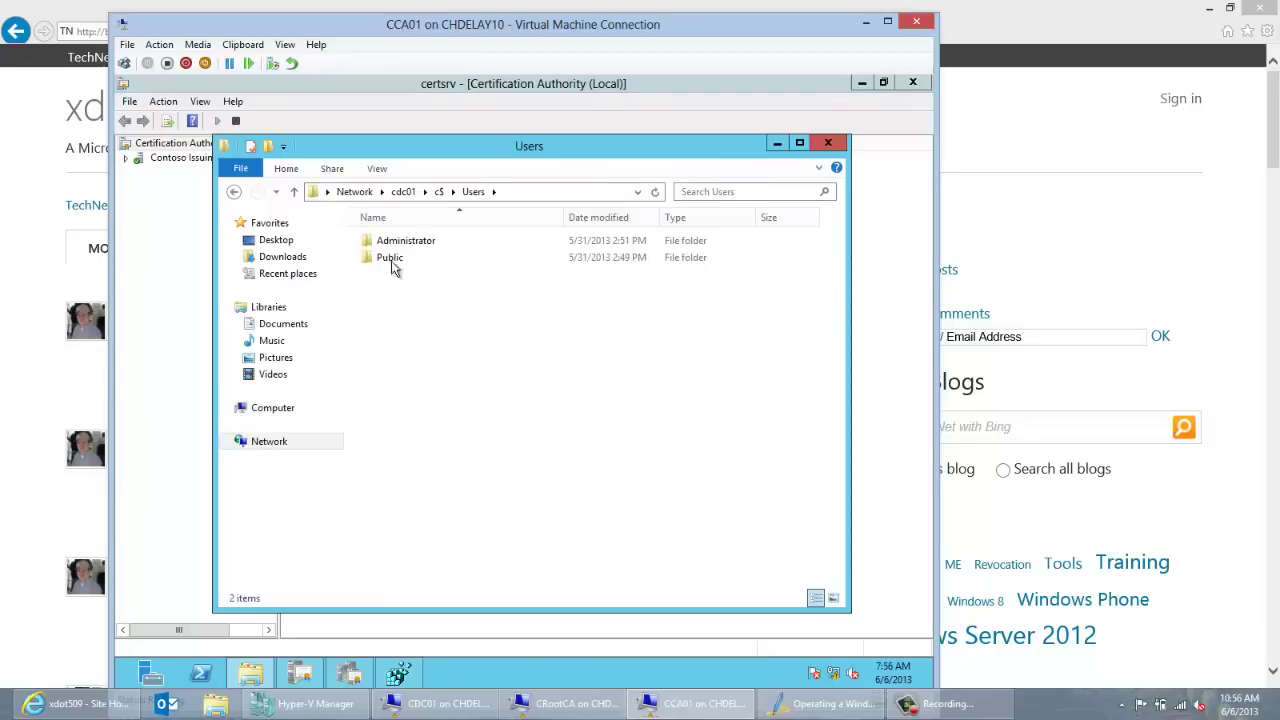
{"action": "double_click", "coordinate": [405, 245]}
{"action": "right_click", "coordinate": [431, 484]}
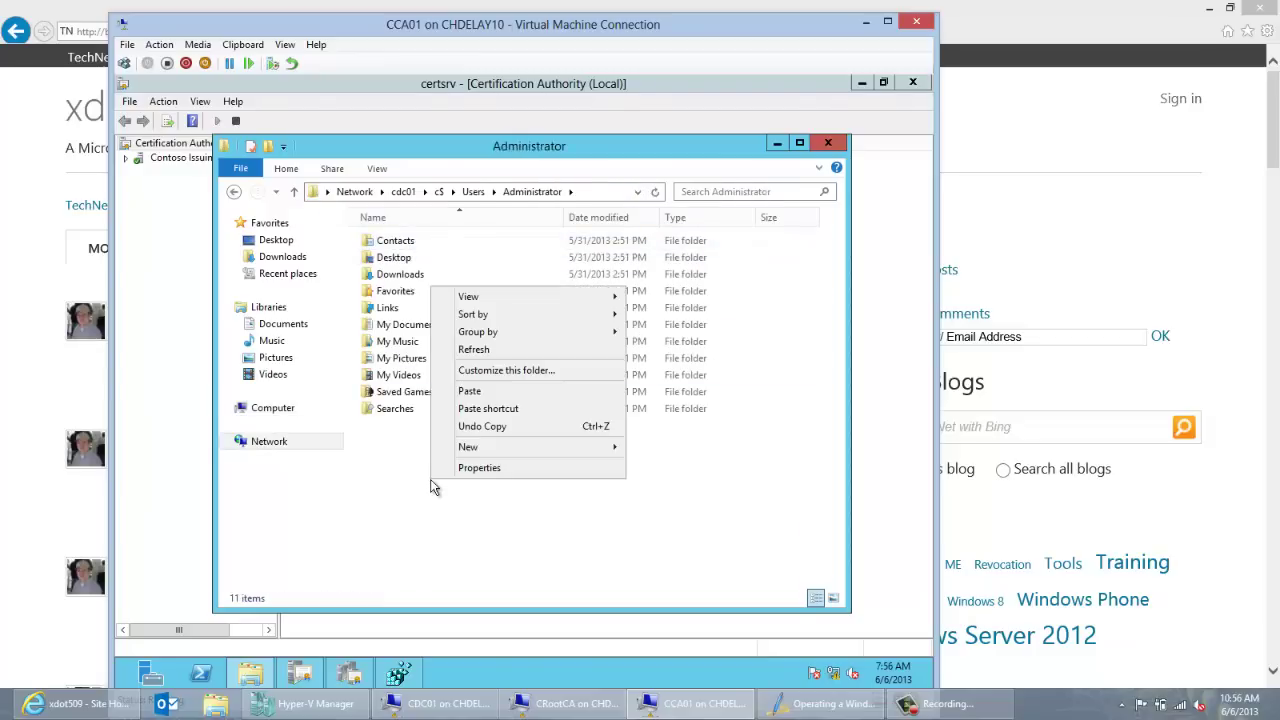
{"action": "double_click", "coordinate": [400, 257]}
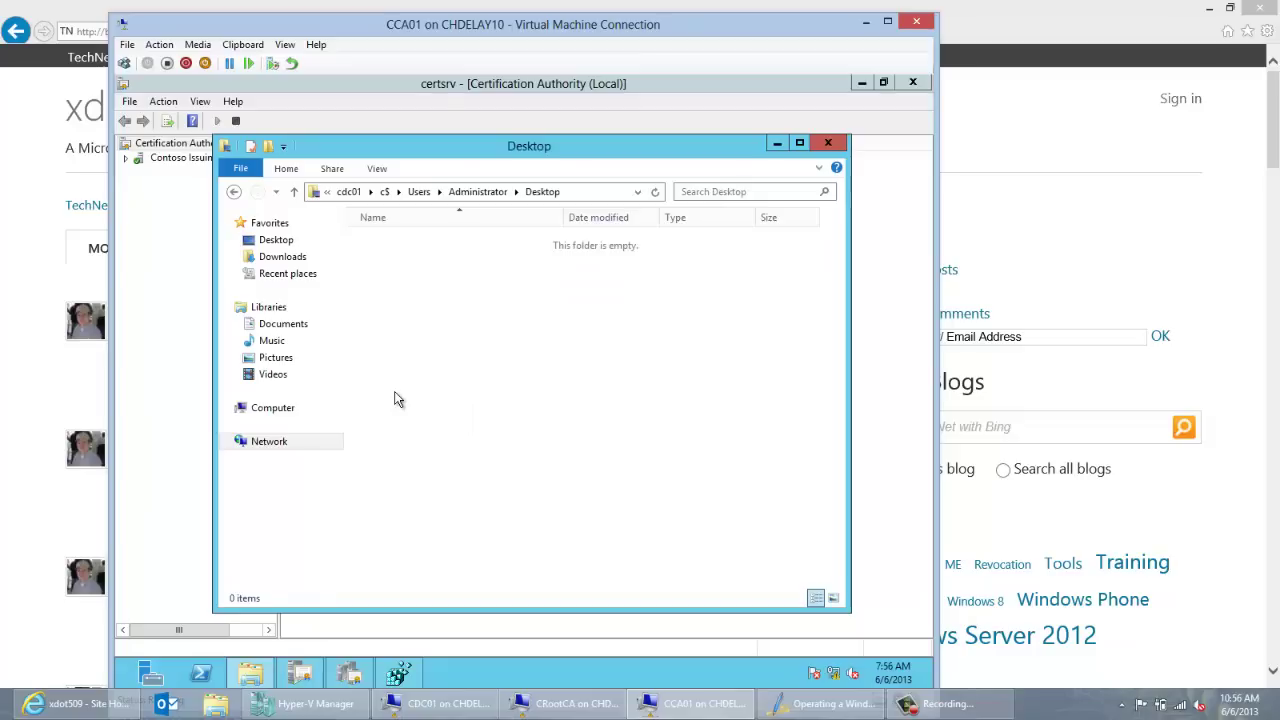
{"action": "right_click", "coordinate": [396, 399]}
{"action": "left_click", "coordinate": [428, 497]}
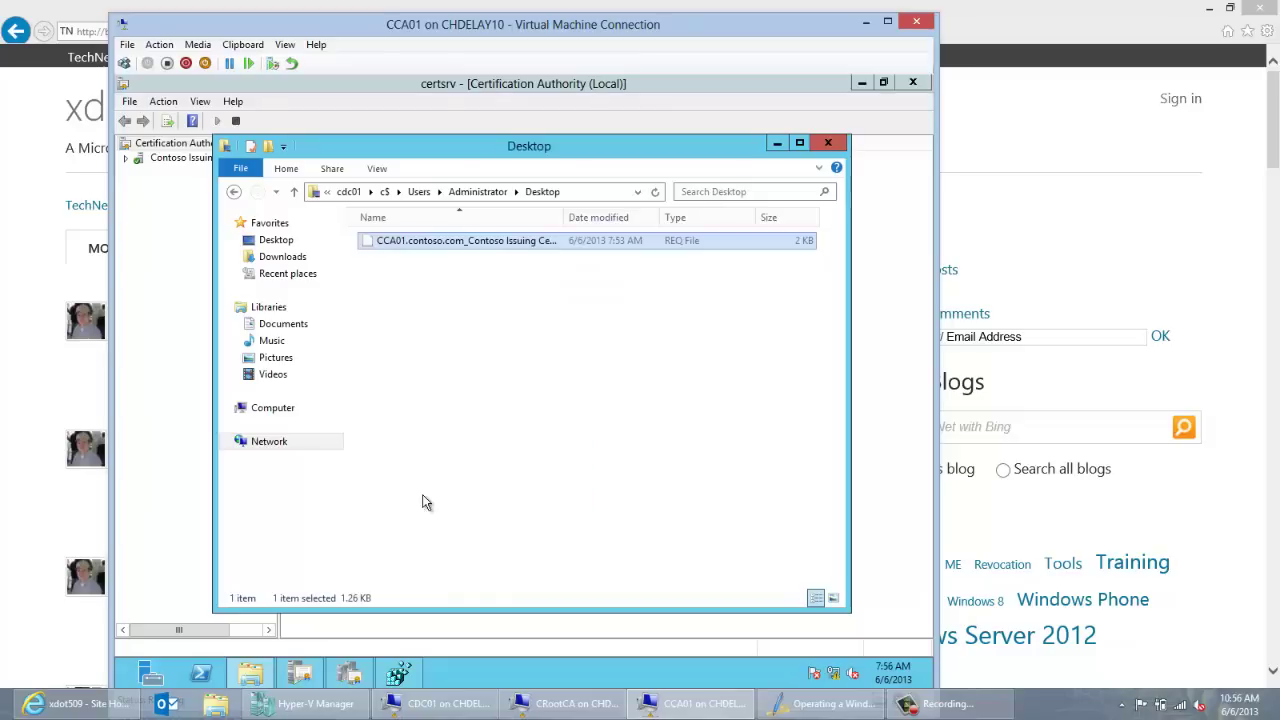
{"action": "left_click", "coordinate": [437, 708]}
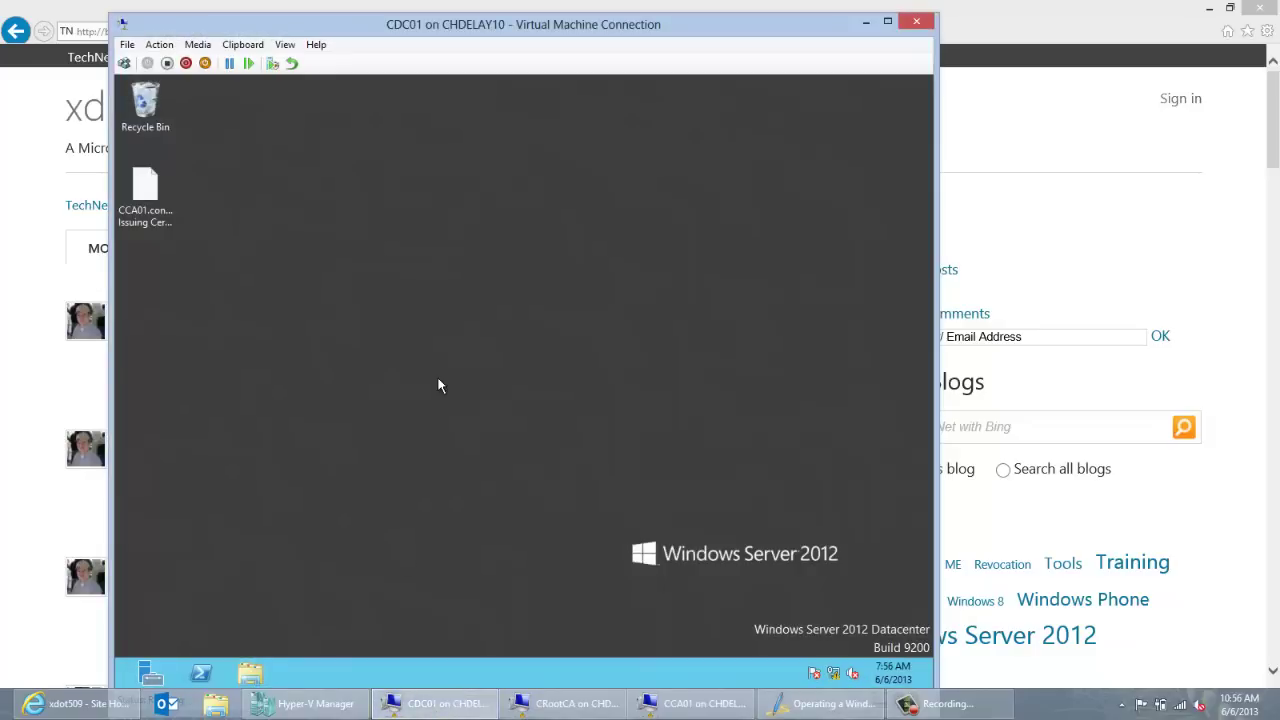
Step: Switch to the CRootCA virtual machine and open the network share \\cdc01\c$ in File Explorer
{"action": "mouse_move", "coordinate": [650, 702]}
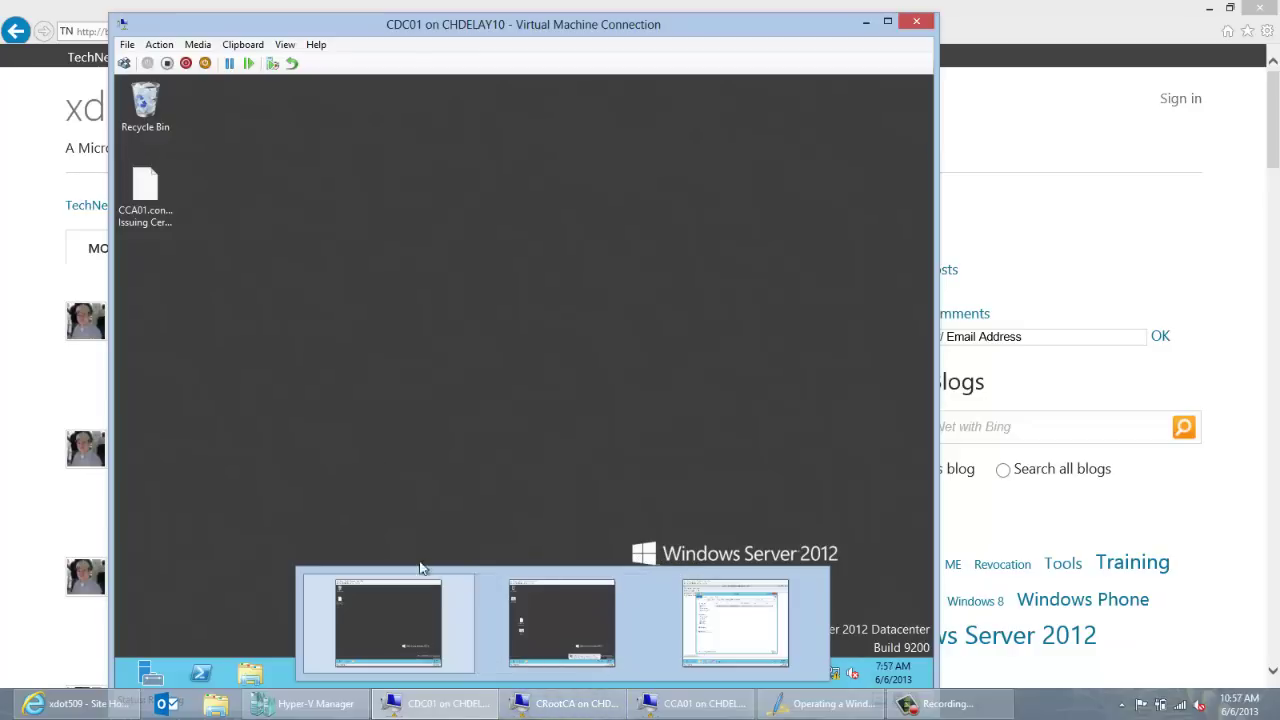
{"action": "left_click", "coordinate": [538, 711]}
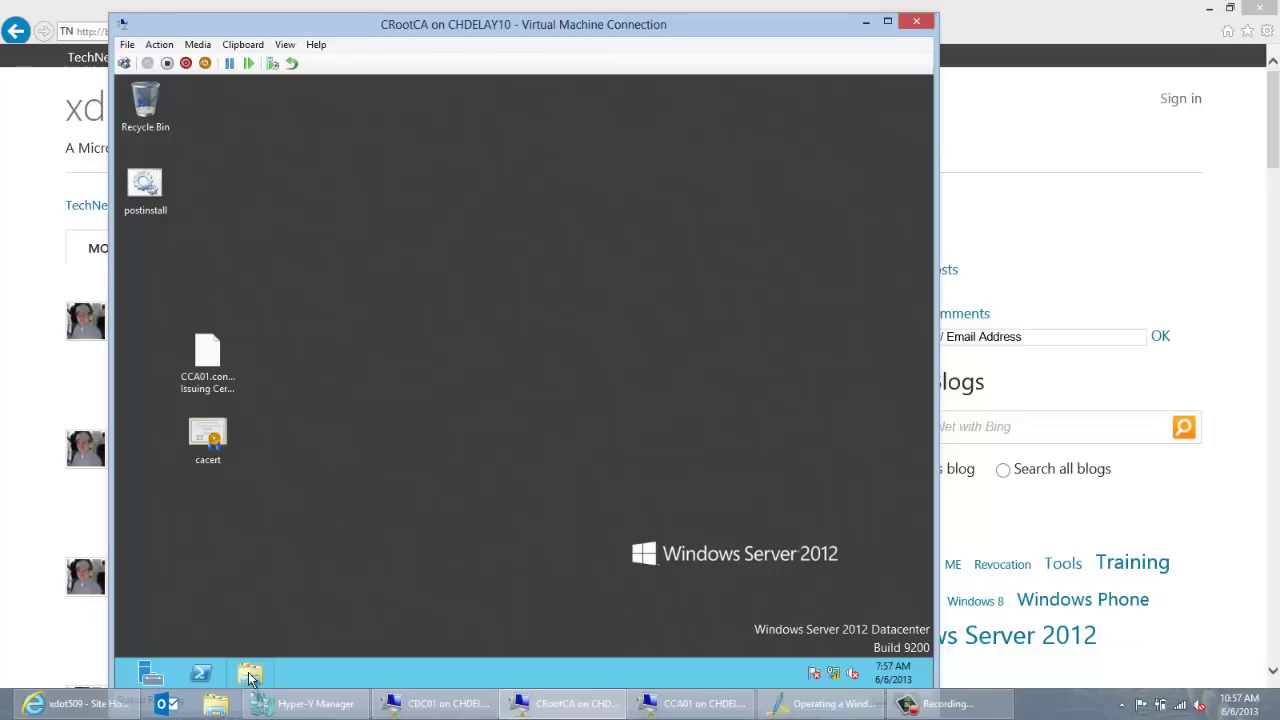
{"action": "key", "text": "super+e"}
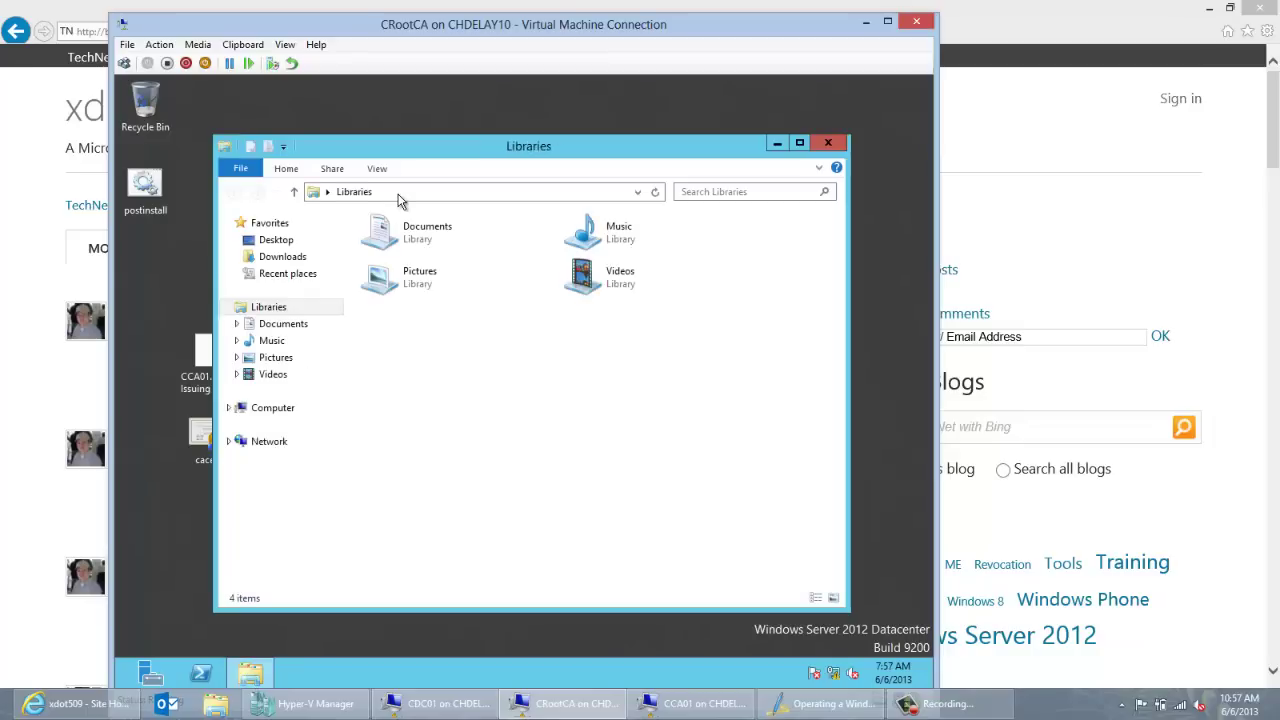
{"action": "left_click", "coordinate": [411, 192]}
{"action": "type", "text": "\\\\"}
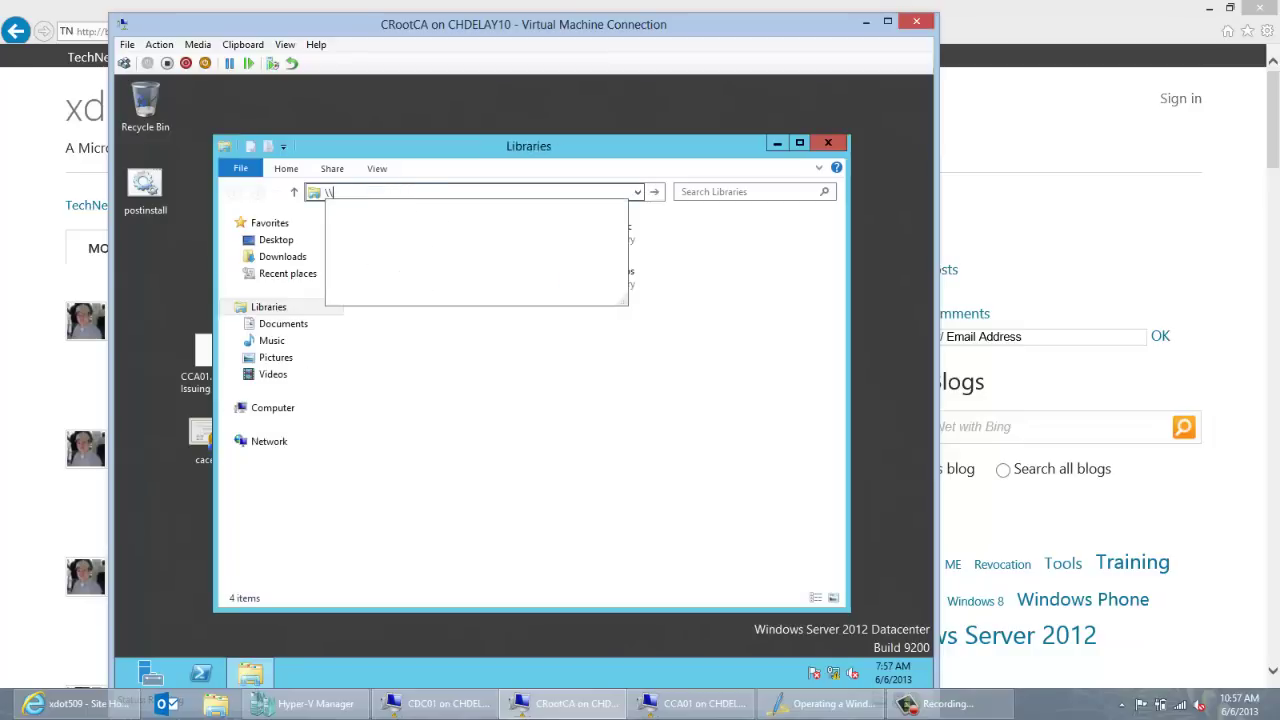
{"action": "key", "text": "Down"}
{"action": "key", "text": "Return"}
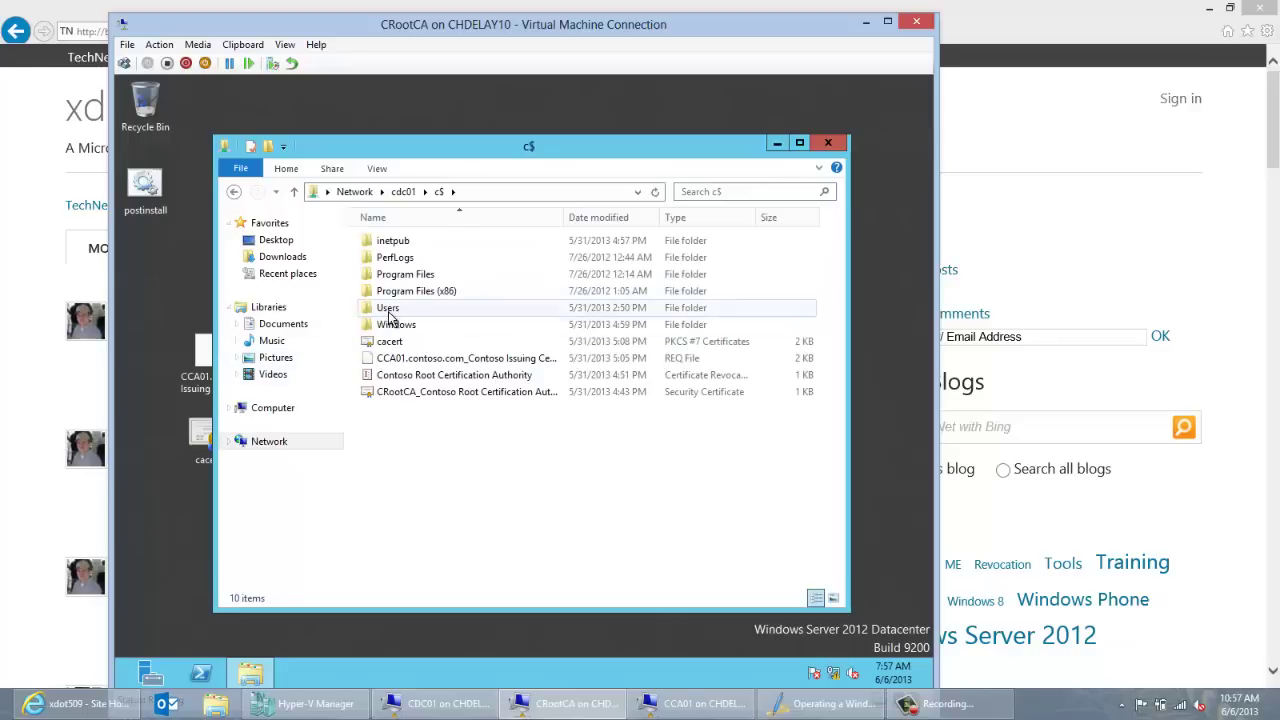
Step: Open Users\Administrator\Desktop on the cdc01 share and copy the CCA01 request file
{"action": "double_click", "coordinate": [390, 309]}
{"action": "left_click", "coordinate": [398, 243]}
{"action": "double_click", "coordinate": [398, 243]}
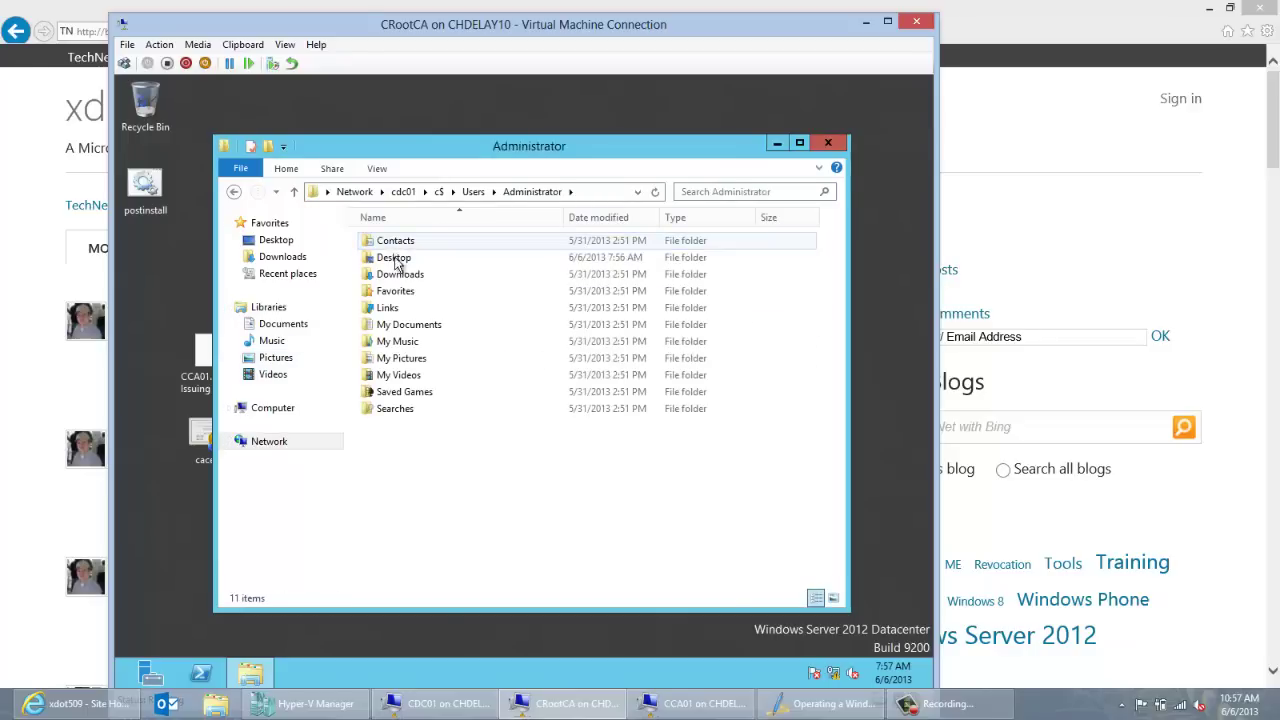
{"action": "double_click", "coordinate": [397, 260]}
{"action": "left_click", "coordinate": [413, 242]}
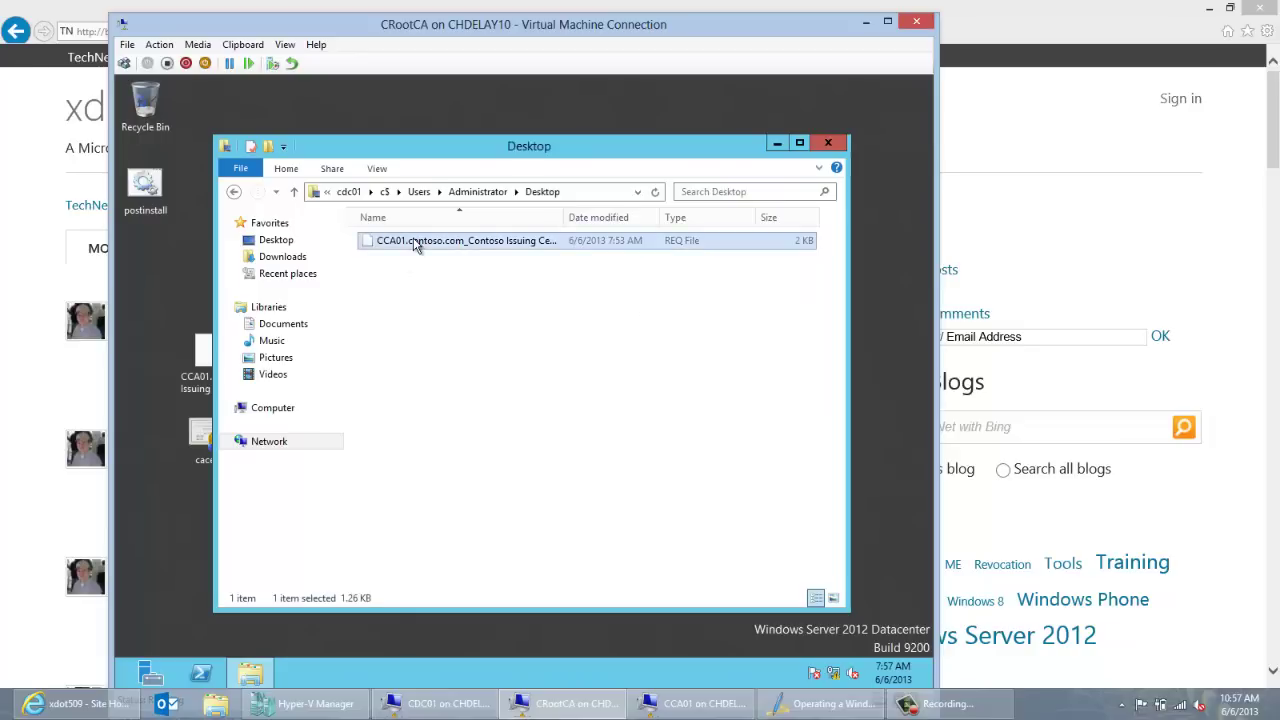
{"action": "right_click", "coordinate": [523, 248]}
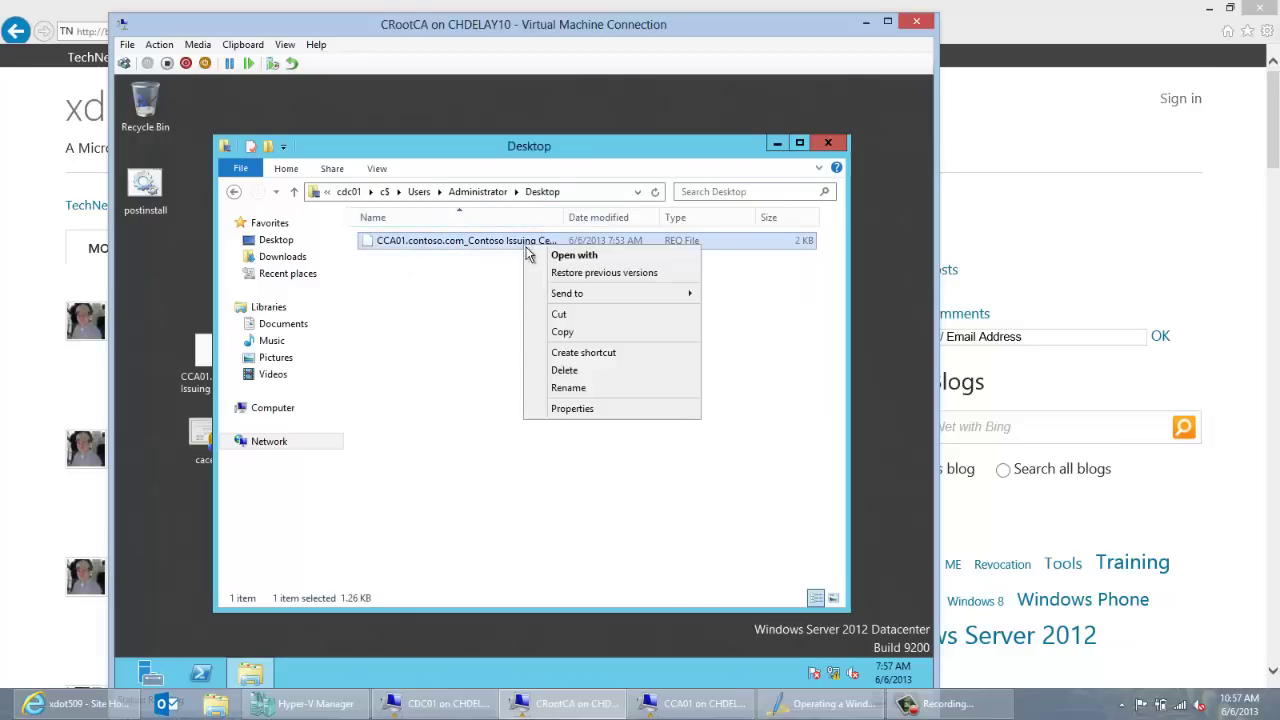
{"action": "left_click", "coordinate": [557, 329]}
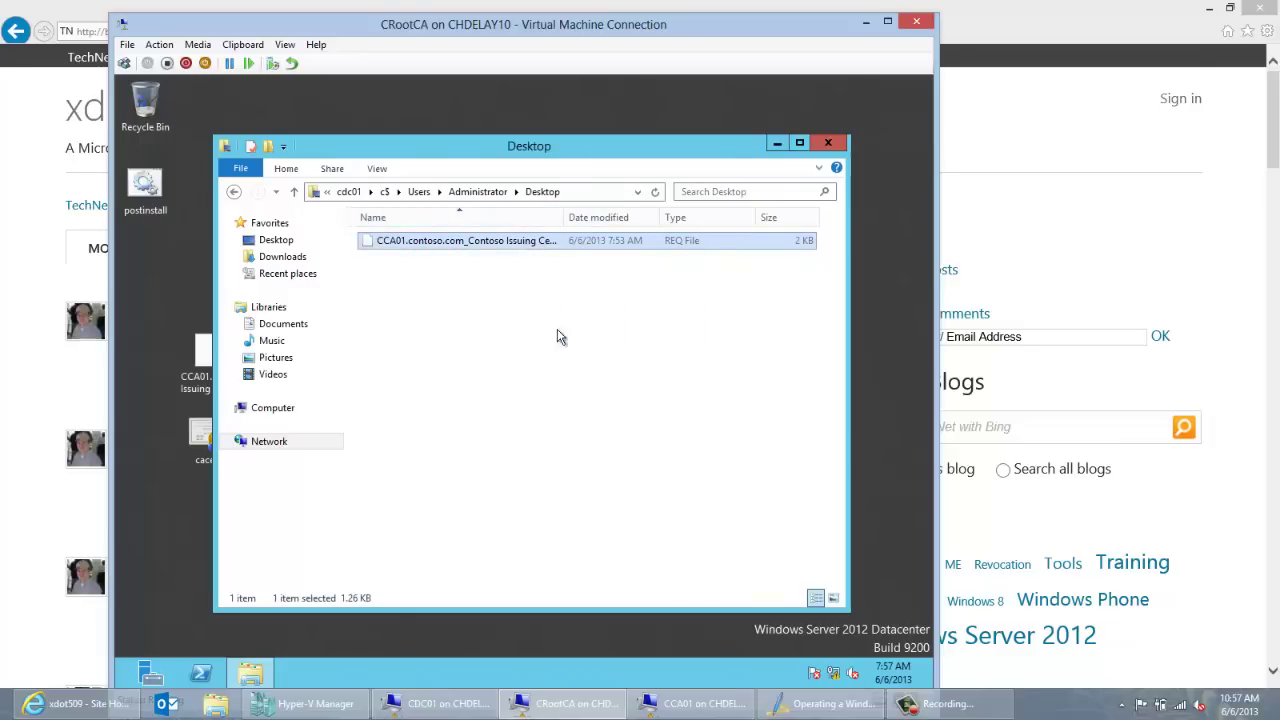
Step: Minimize the shared folder window and paste the copied CCA01 request file onto the CRootCA desktop
{"action": "left_click", "coordinate": [772, 147]}
{"action": "right_click", "coordinate": [705, 228]}
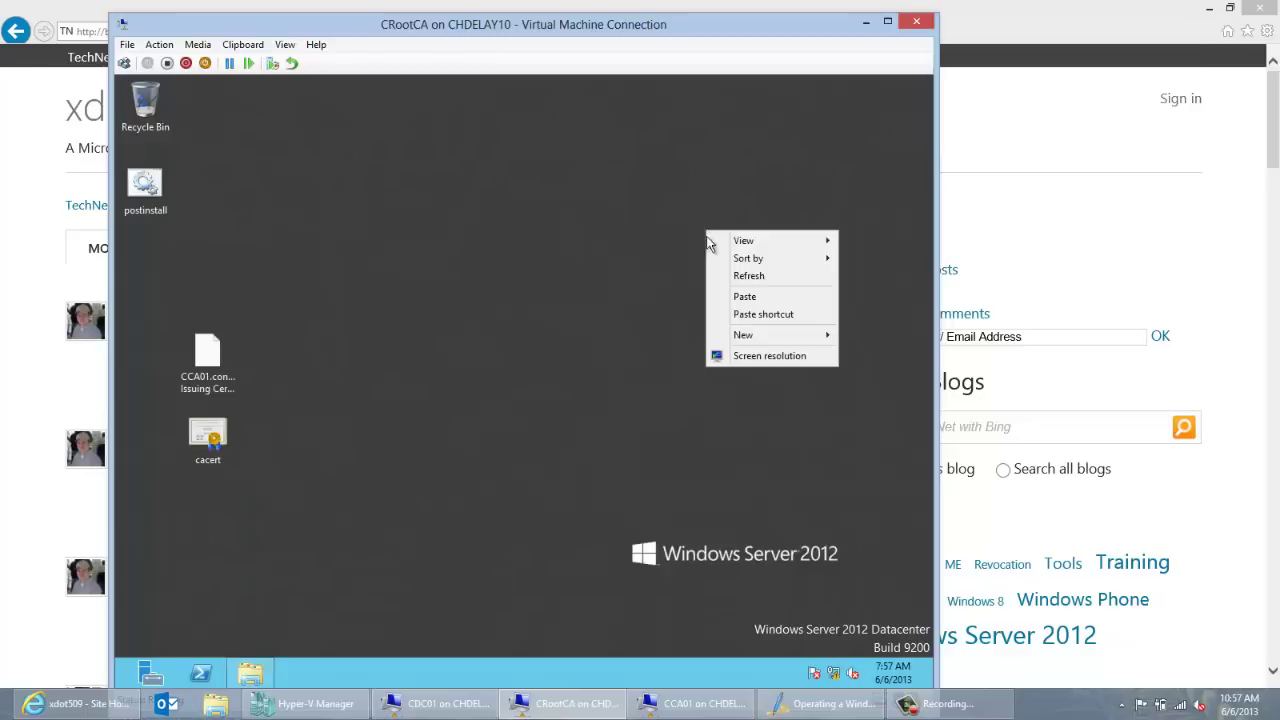
{"action": "left_click", "coordinate": [730, 291]}
{"action": "left_click", "coordinate": [730, 355]}
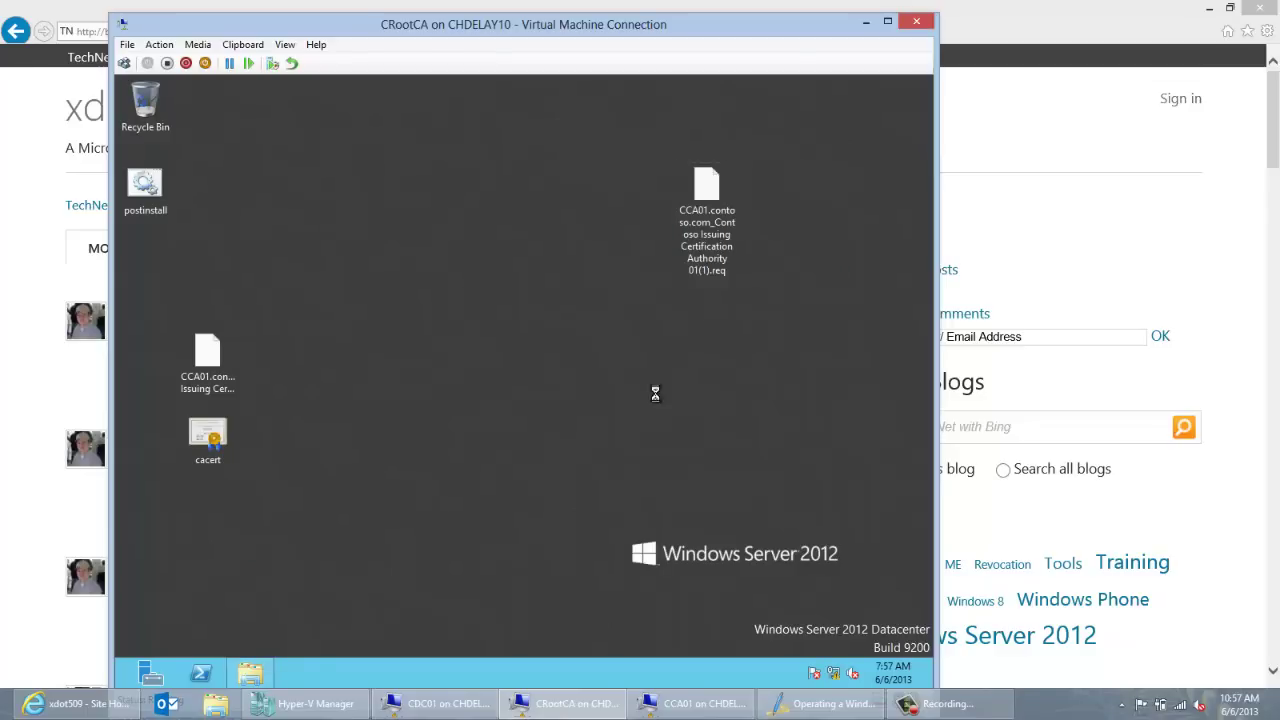
Step: Open the Certification Authority console on CRootCA and maximize its window
{"action": "key", "text": "super"}
{"action": "left_click", "coordinate": [614, 272]}
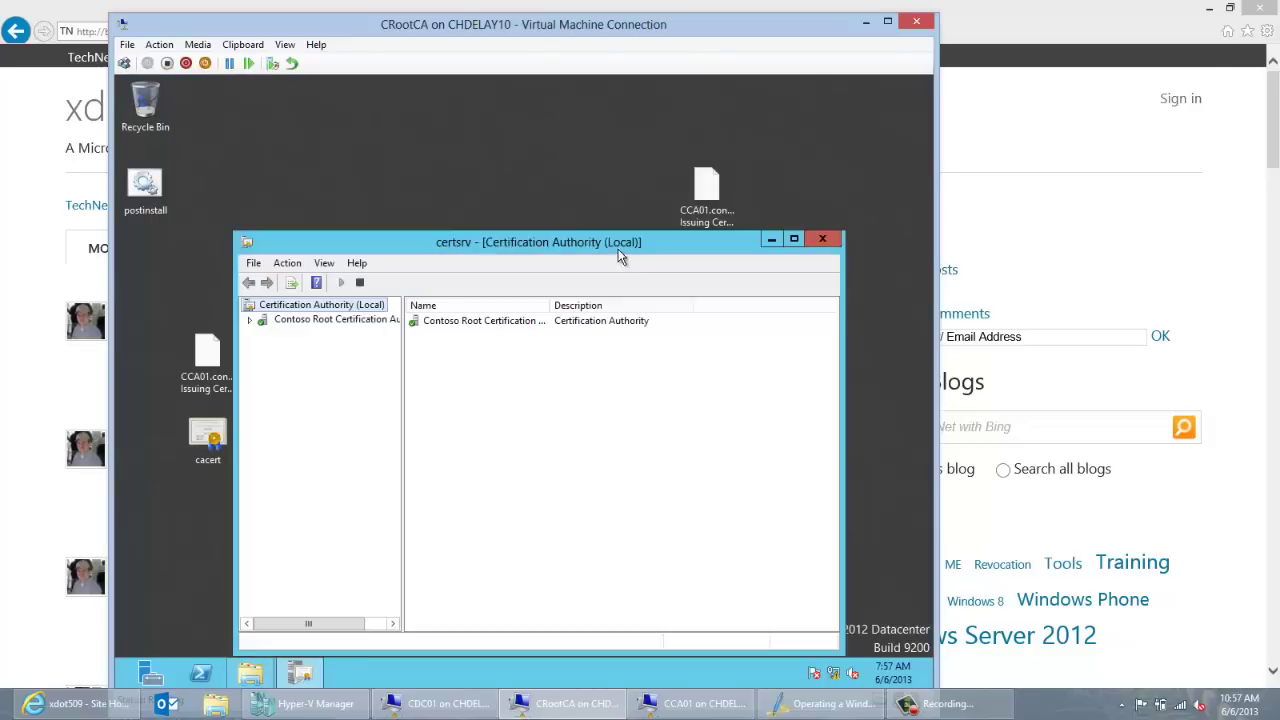
{"action": "double_click", "coordinate": [622, 243]}
Step: Submit a new request to the Contoso Root Certification Authority using the CCA01 request file dated 6/6/2013 from the Desktop
{"action": "right_click", "coordinate": [240, 165]}
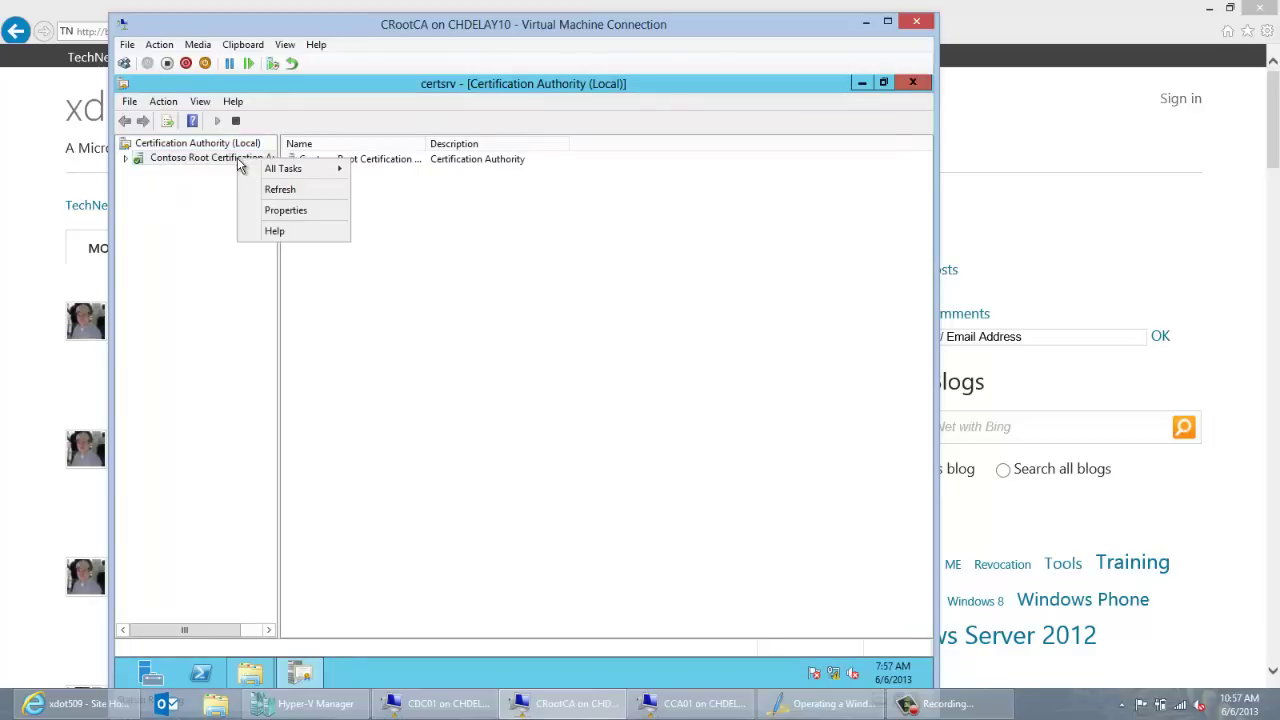
{"action": "mouse_move", "coordinate": [263, 172]}
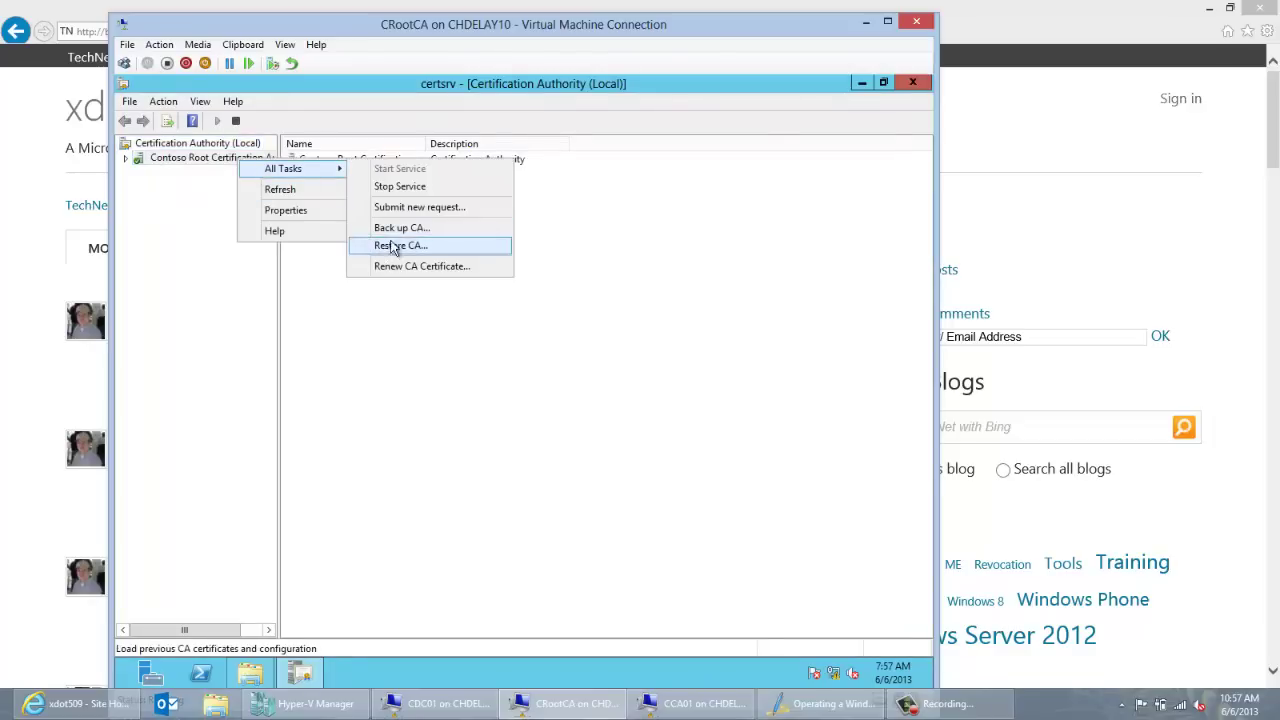
{"action": "left_click", "coordinate": [403, 209]}
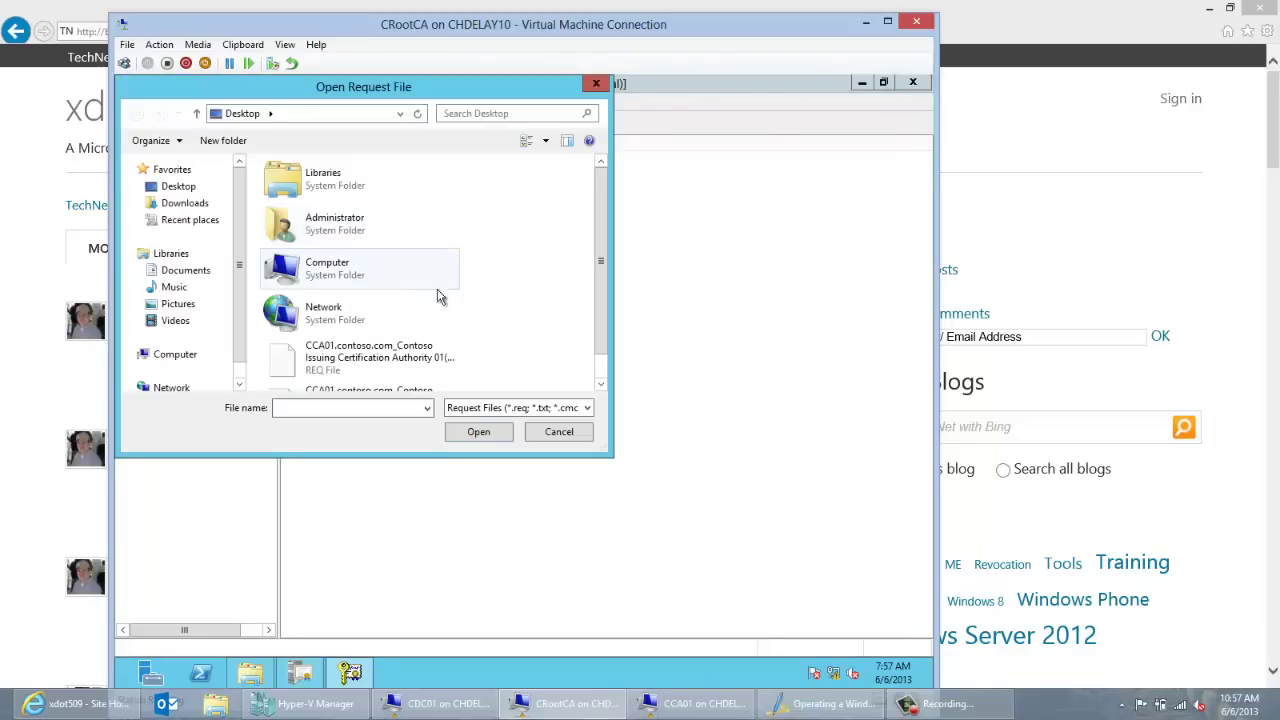
{"action": "left_click_drag", "start_coordinate": [593, 285], "coordinate": [600, 330]}
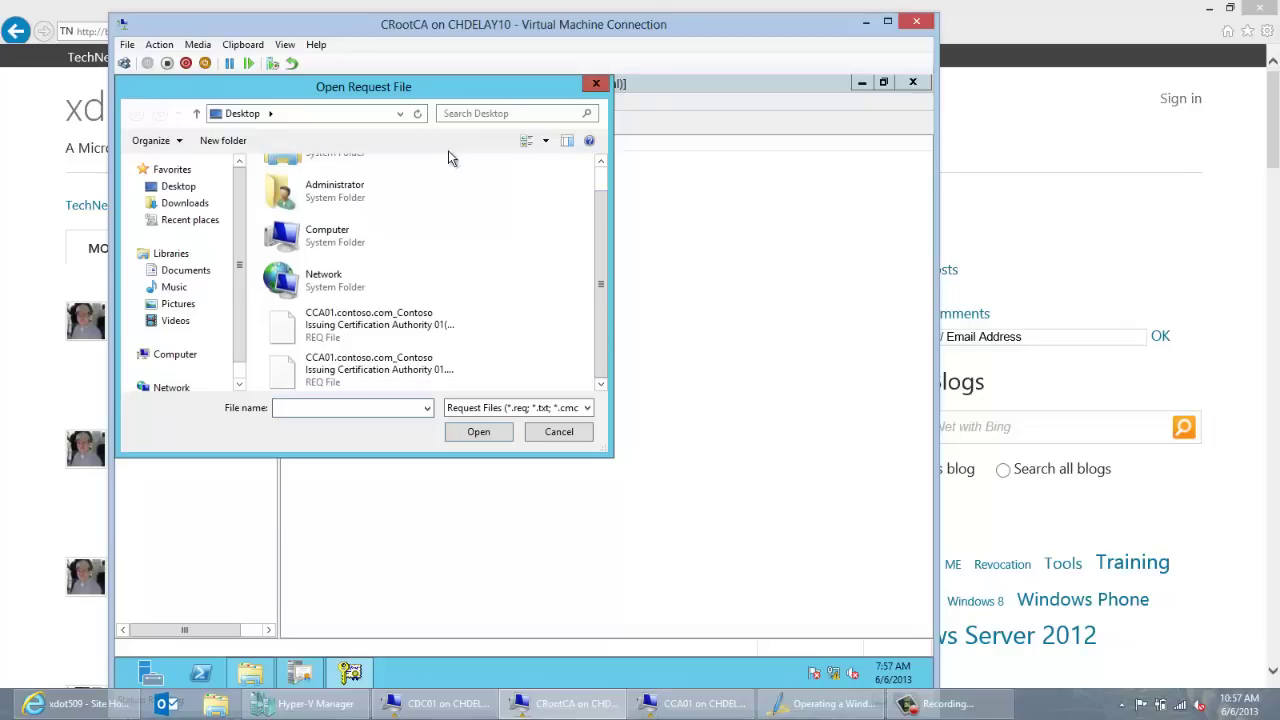
{"action": "left_click", "coordinate": [545, 142]}
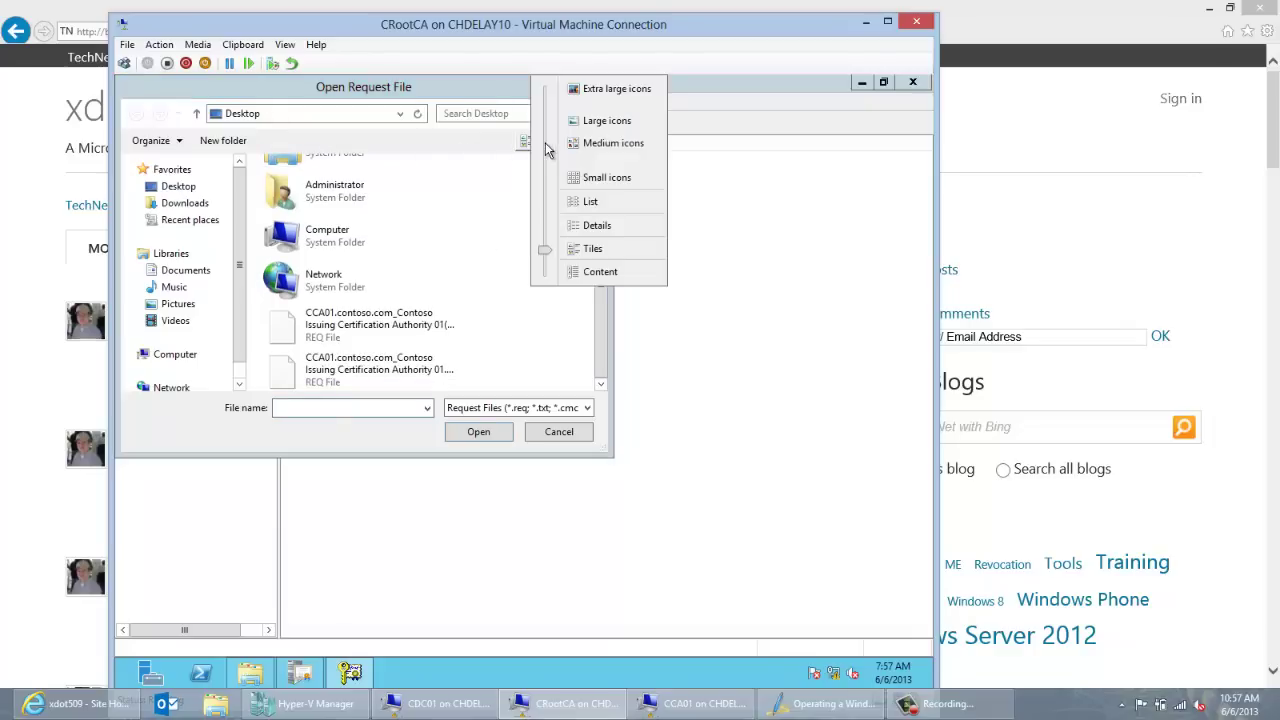
{"action": "left_click", "coordinate": [592, 227]}
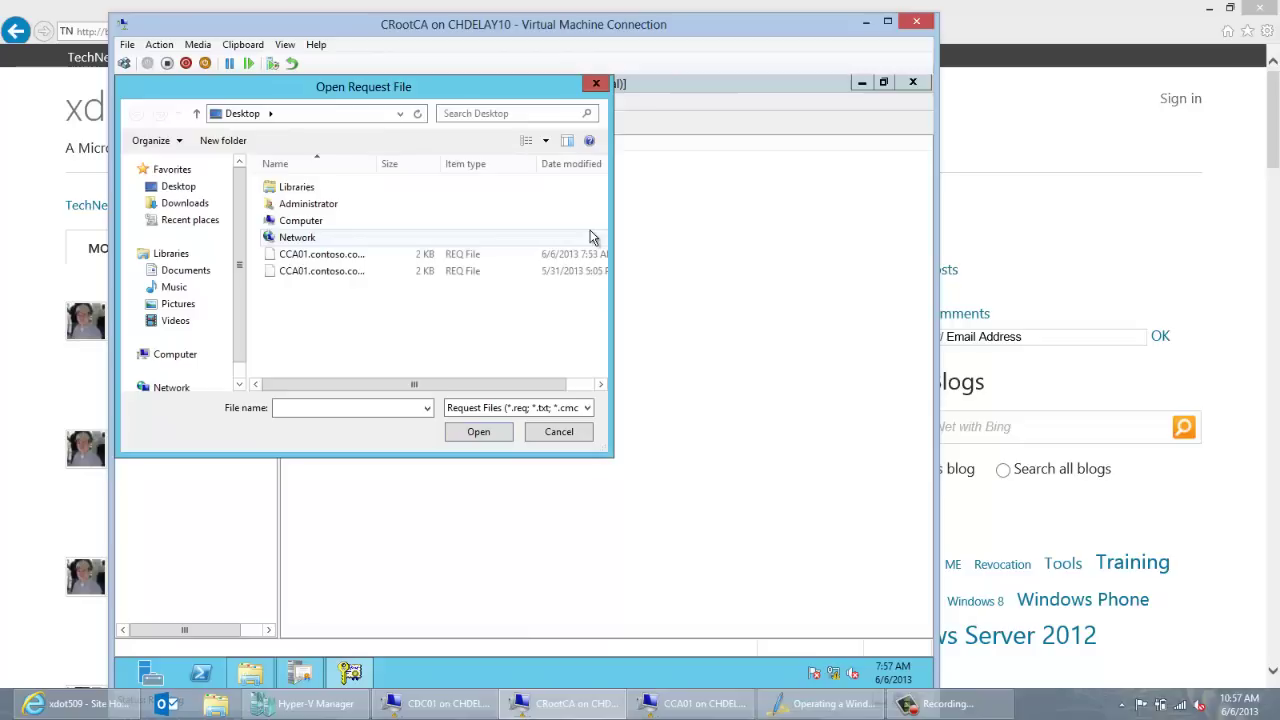
{"action": "left_click", "coordinate": [512, 256]}
{"action": "left_click", "coordinate": [469, 428]}
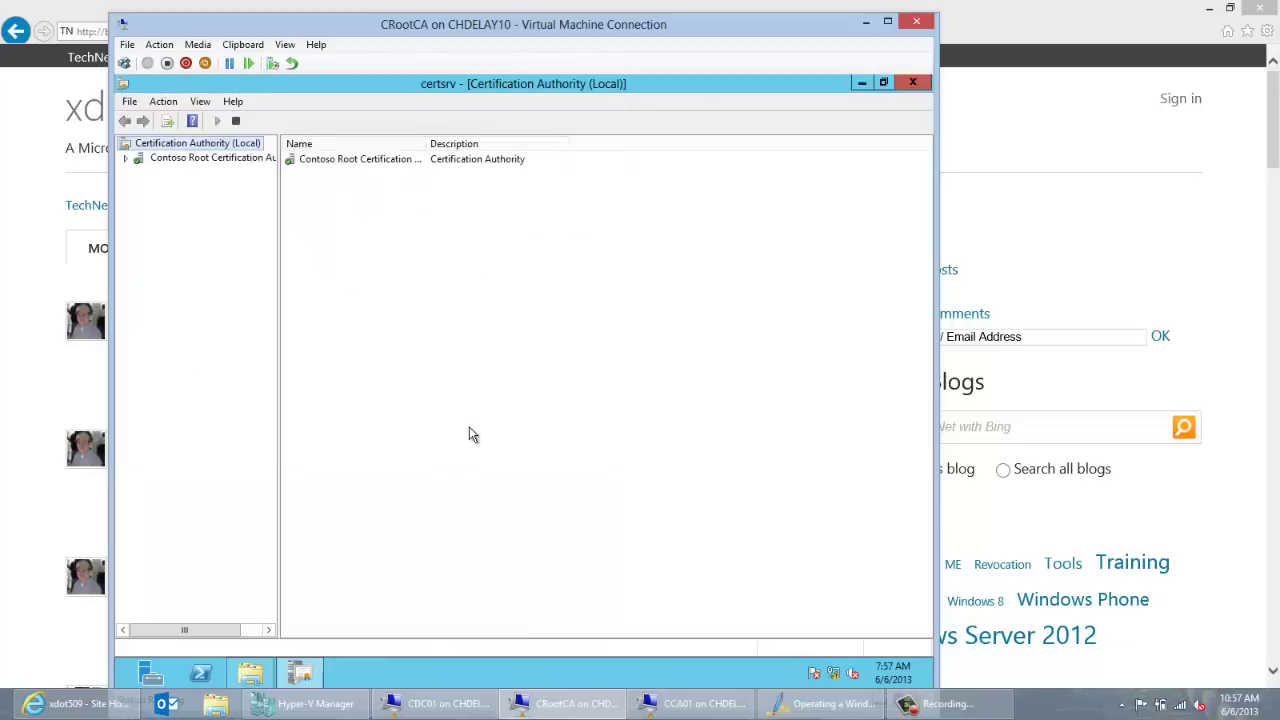
Step: Expand the Contoso Root Certification Authority and reload its Pending Requests to find the submitted request
{"action": "left_click", "coordinate": [124, 159]}
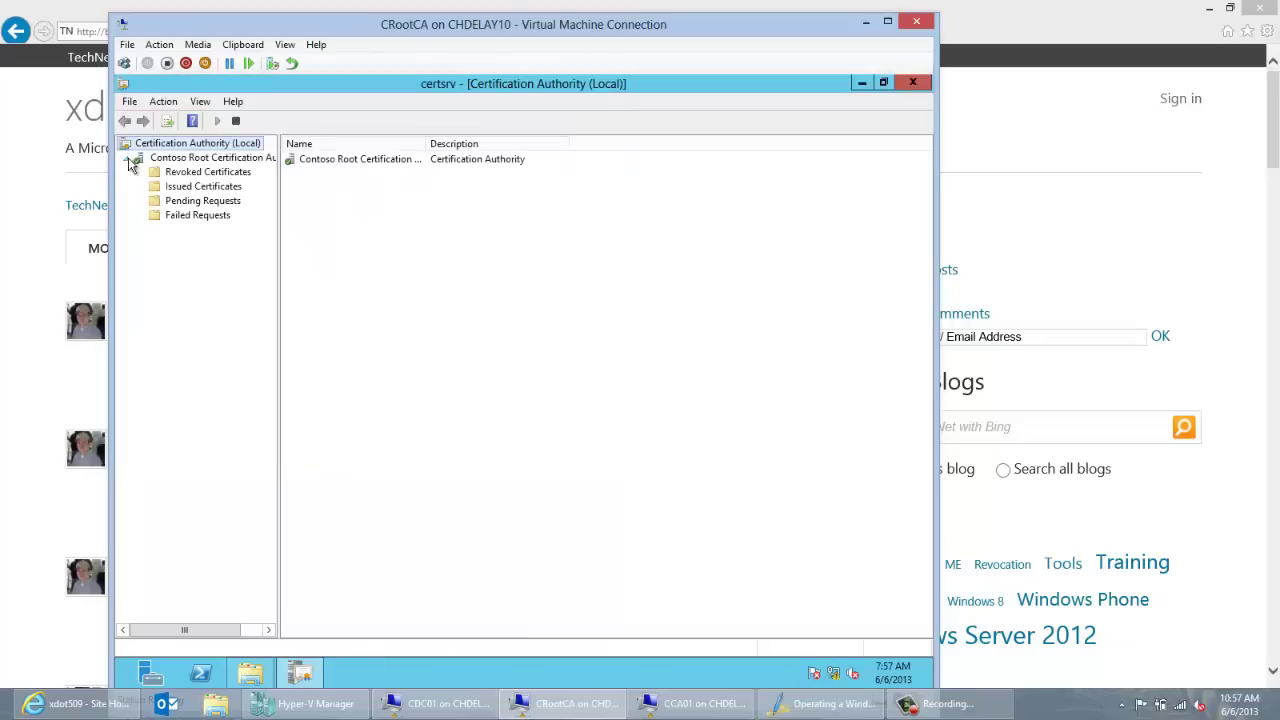
{"action": "left_click", "coordinate": [173, 203]}
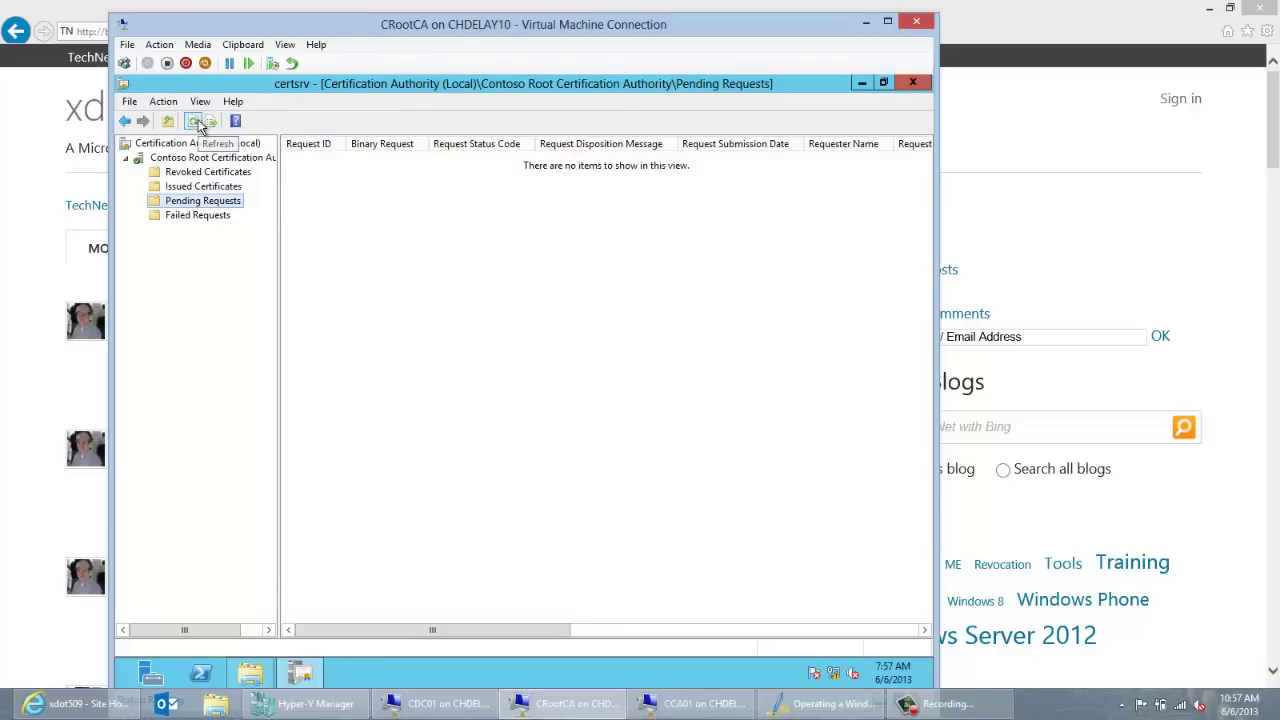
{"action": "left_click", "coordinate": [196, 162]}
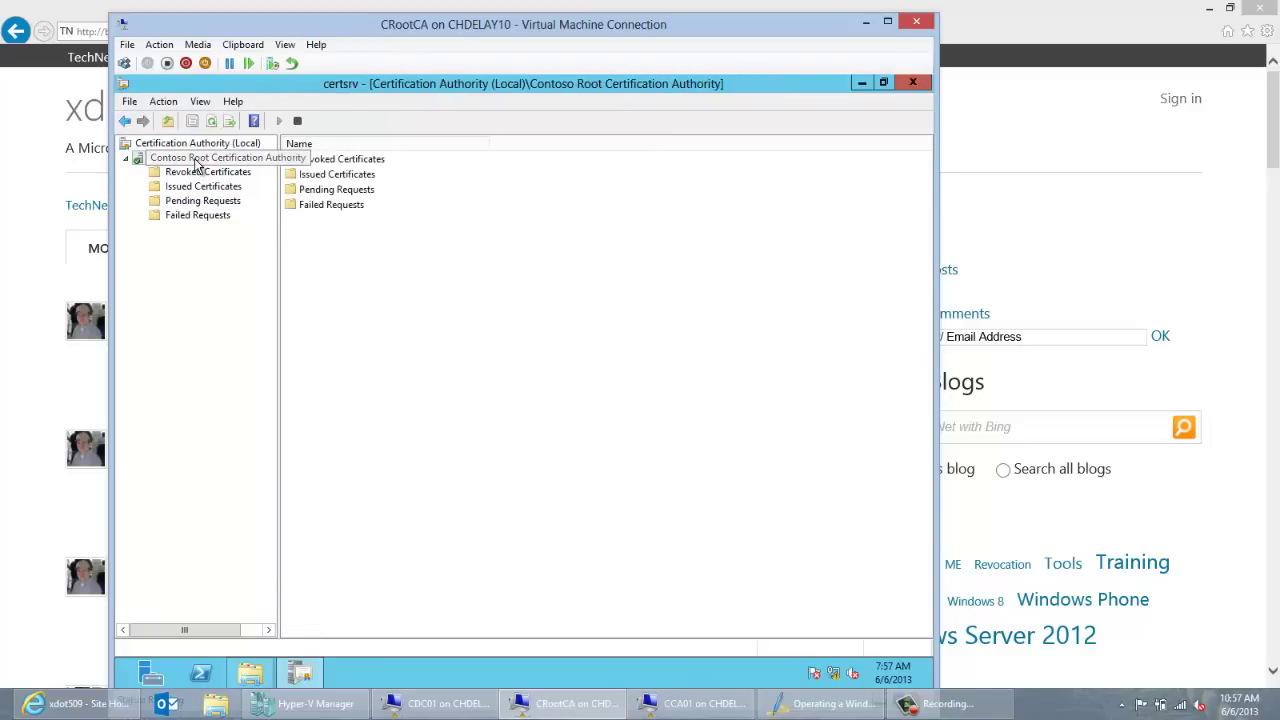
{"action": "left_click", "coordinate": [198, 203]}
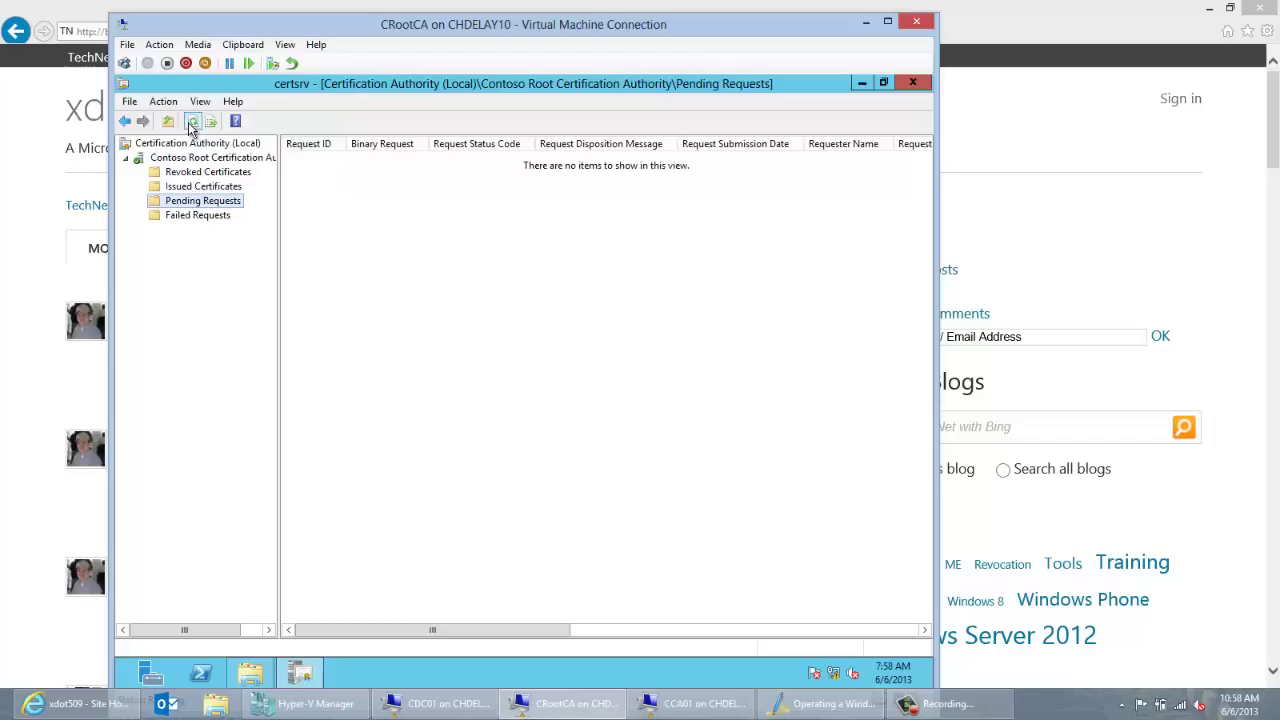
{"action": "left_click", "coordinate": [194, 188]}
{"action": "left_click", "coordinate": [200, 202]}
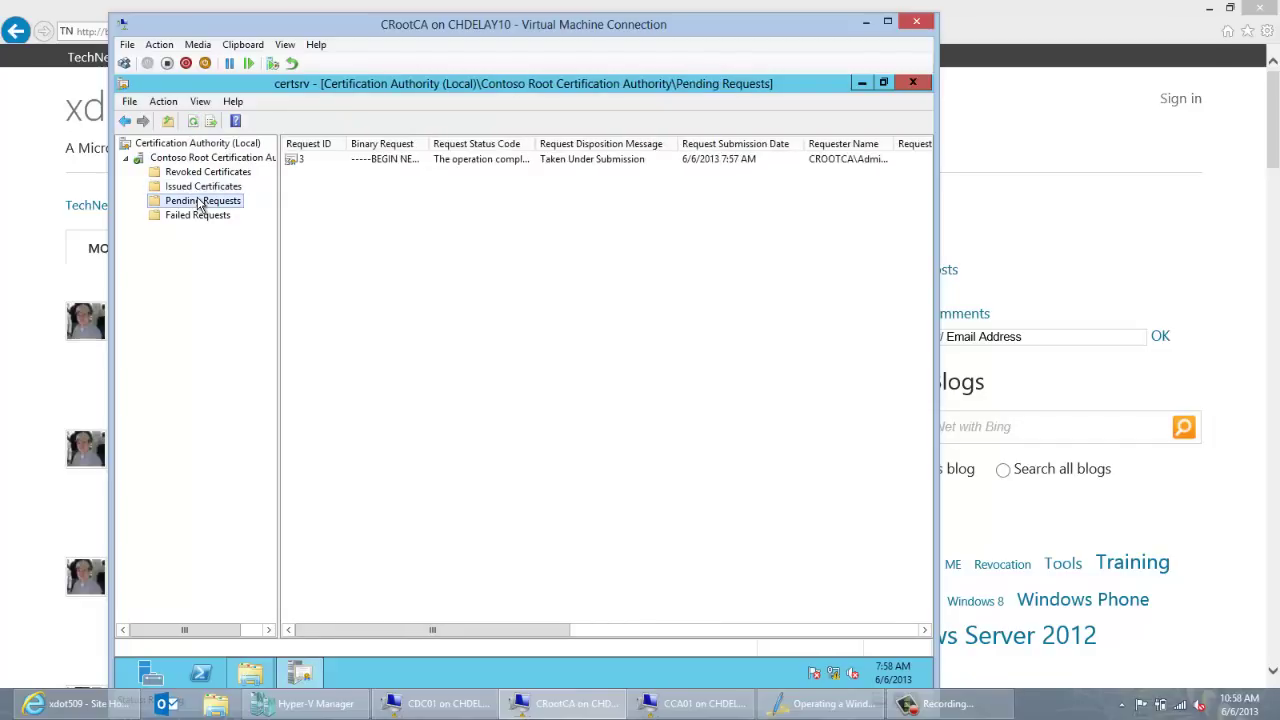
Step: Export the pending request's Binary Request data as a formatted text view
{"action": "left_click", "coordinate": [349, 164]}
{"action": "right_click", "coordinate": [350, 164]}
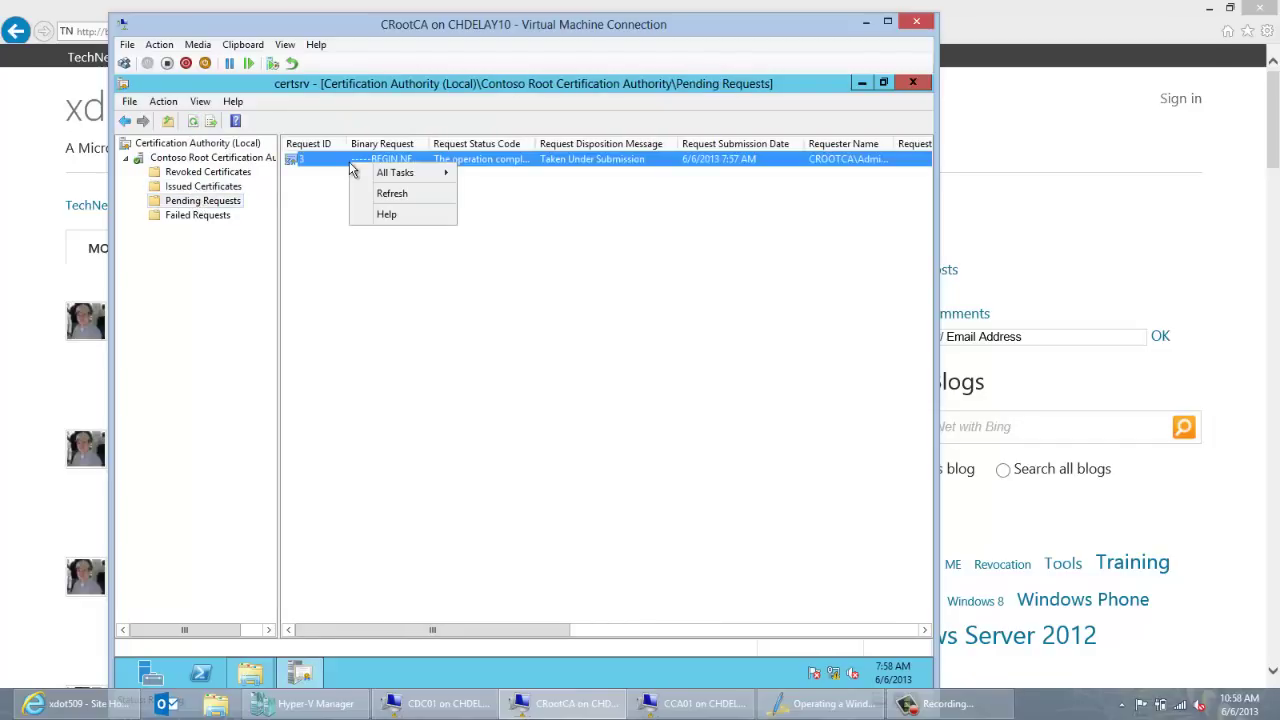
{"action": "mouse_move", "coordinate": [403, 174]}
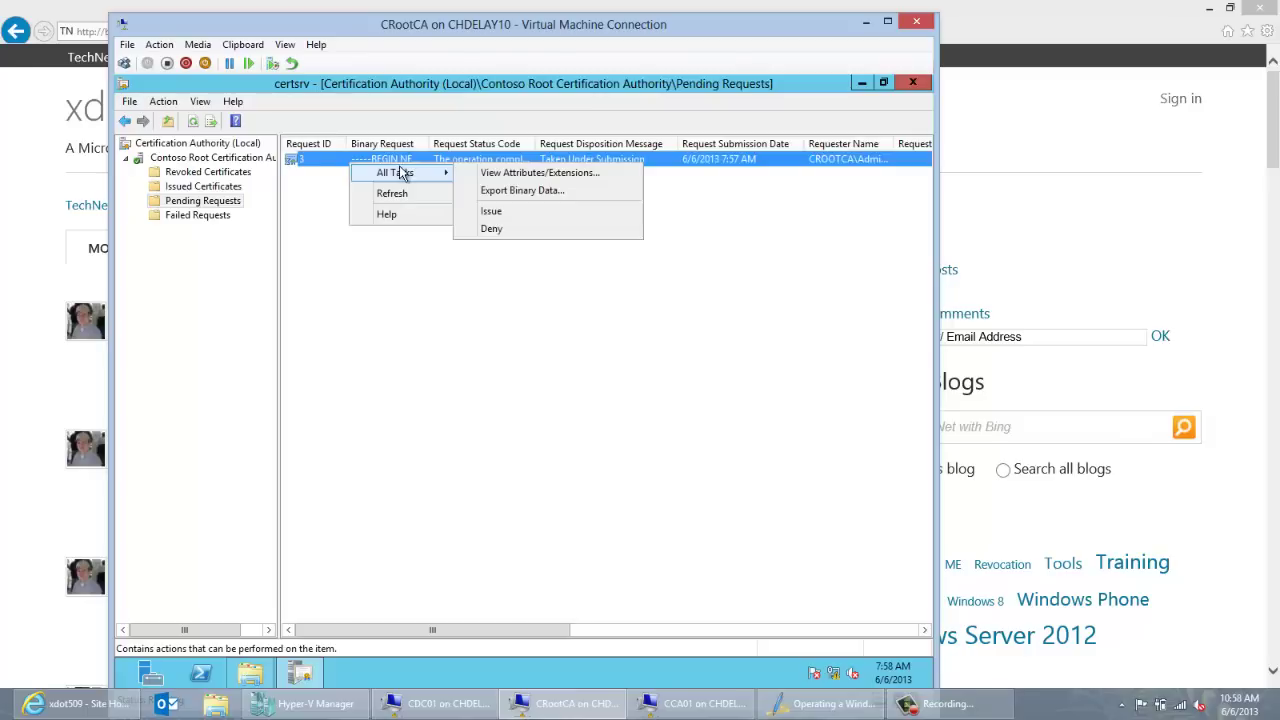
{"action": "left_click", "coordinate": [486, 190]}
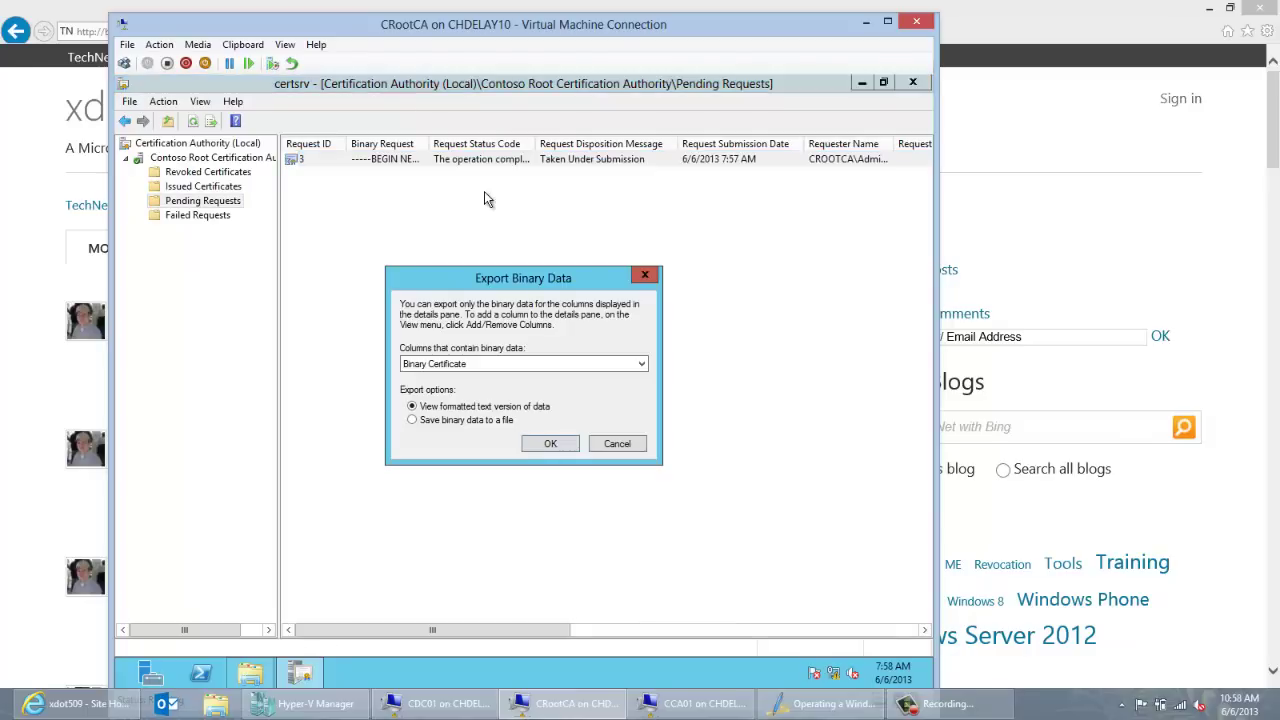
{"action": "left_click", "coordinate": [490, 365]}
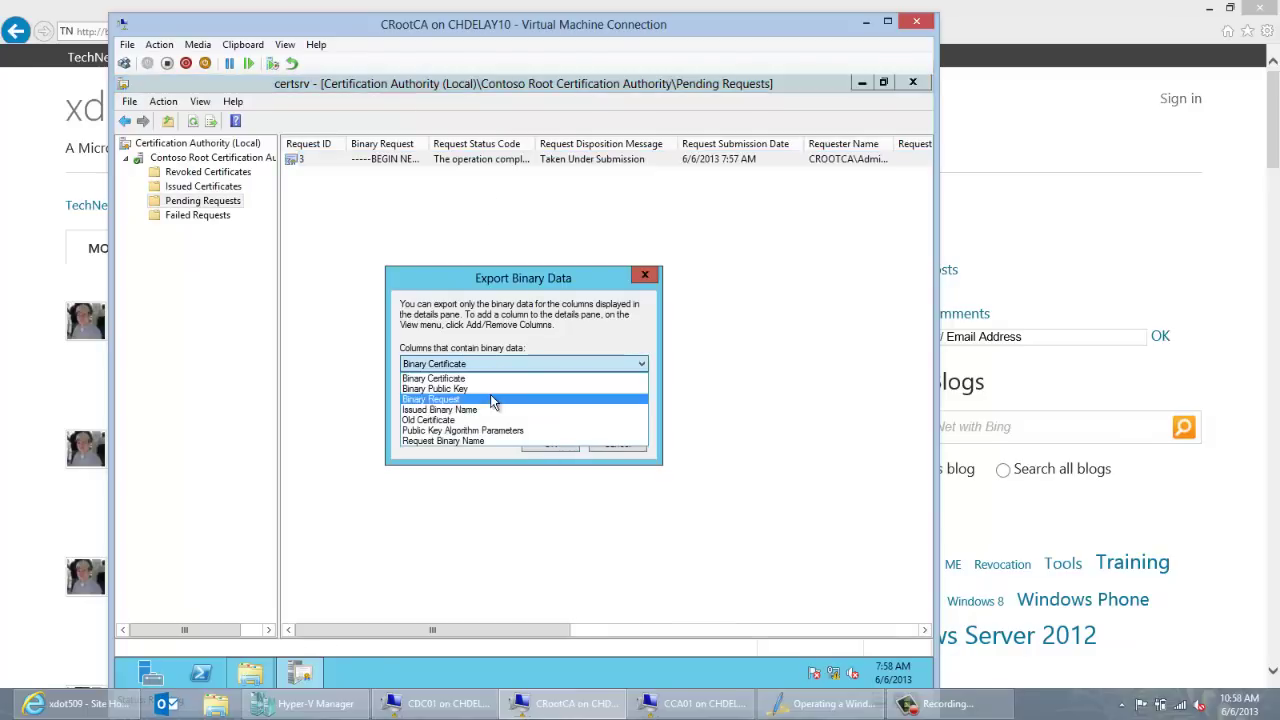
{"action": "left_click", "coordinate": [490, 400]}
{"action": "left_click", "coordinate": [551, 445]}
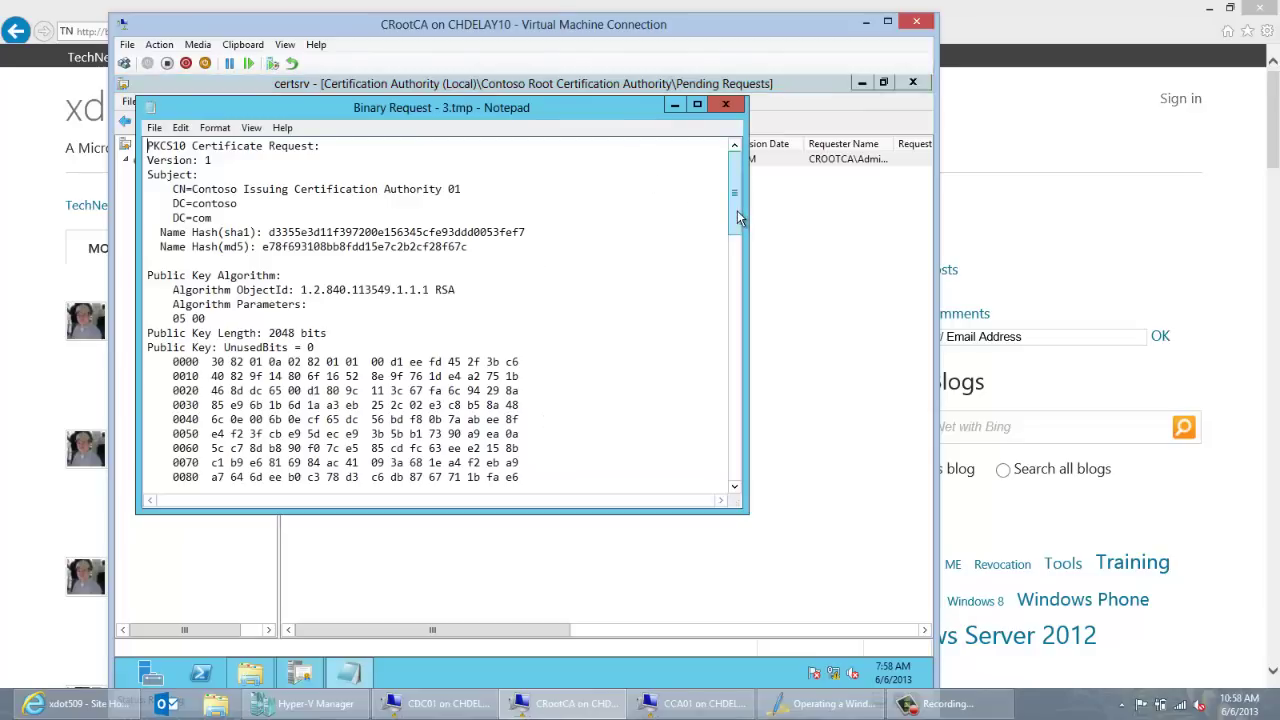
Step: Review the certificate request's subject, public key, extensions and signature algorithm in the text view, and close it
{"action": "scroll", "coordinate": [737, 230], "scroll_direction": "down", "scroll_amount": 11}
{"action": "scroll", "coordinate": [737, 395], "scroll_direction": "down", "scroll_amount": 13}
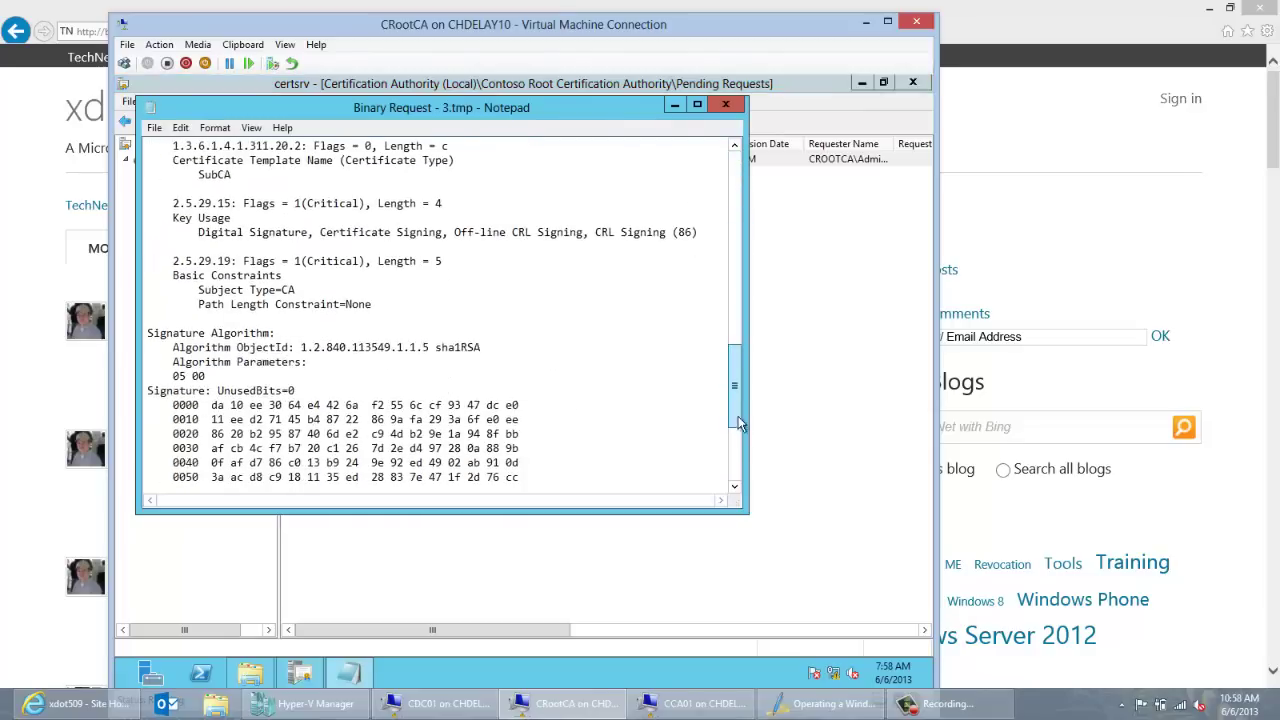
{"action": "scroll", "coordinate": [730, 313], "scroll_direction": "up", "scroll_amount": 9}
{"action": "scroll", "coordinate": [730, 313], "scroll_direction": "up", "scroll_amount": 12}
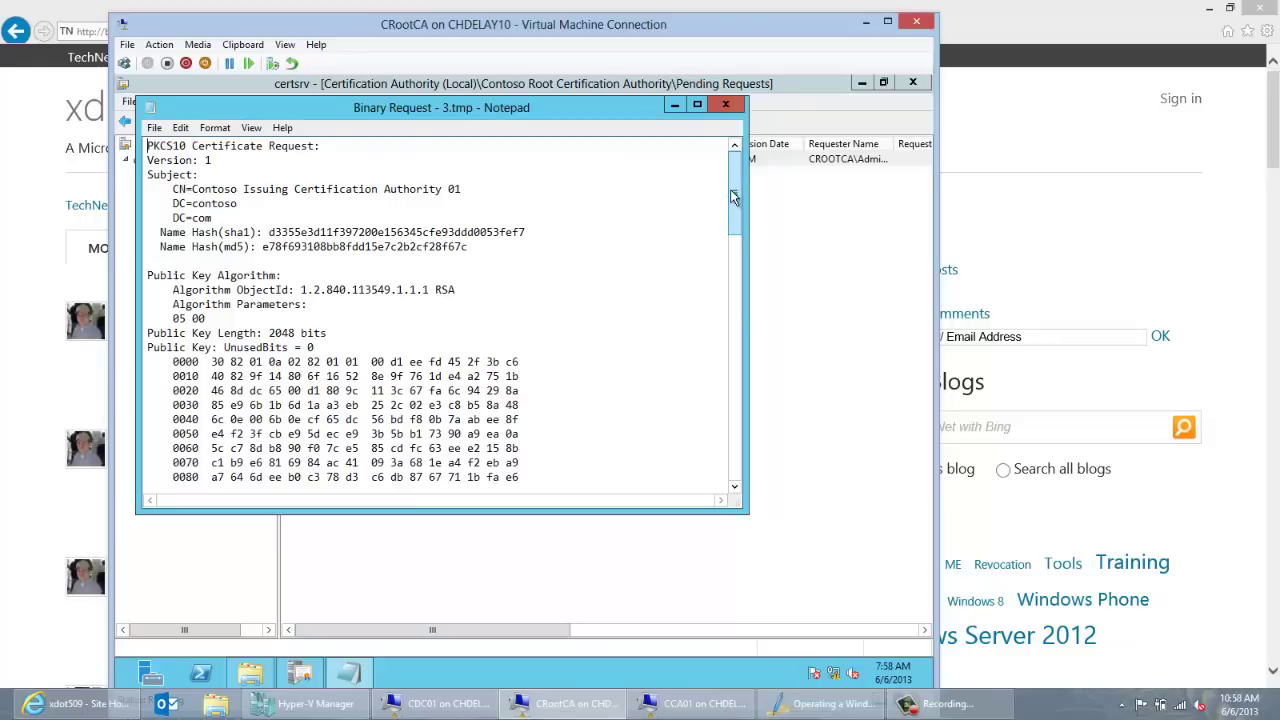
{"action": "mouse_move", "coordinate": [732, 195]}
{"action": "left_mouse_down"}
{"action": "mouse_move", "coordinate": [722, 470]}
{"action": "mouse_move", "coordinate": [730, 235]}
{"action": "left_mouse_up"}
{"action": "left_click", "coordinate": [726, 105]}
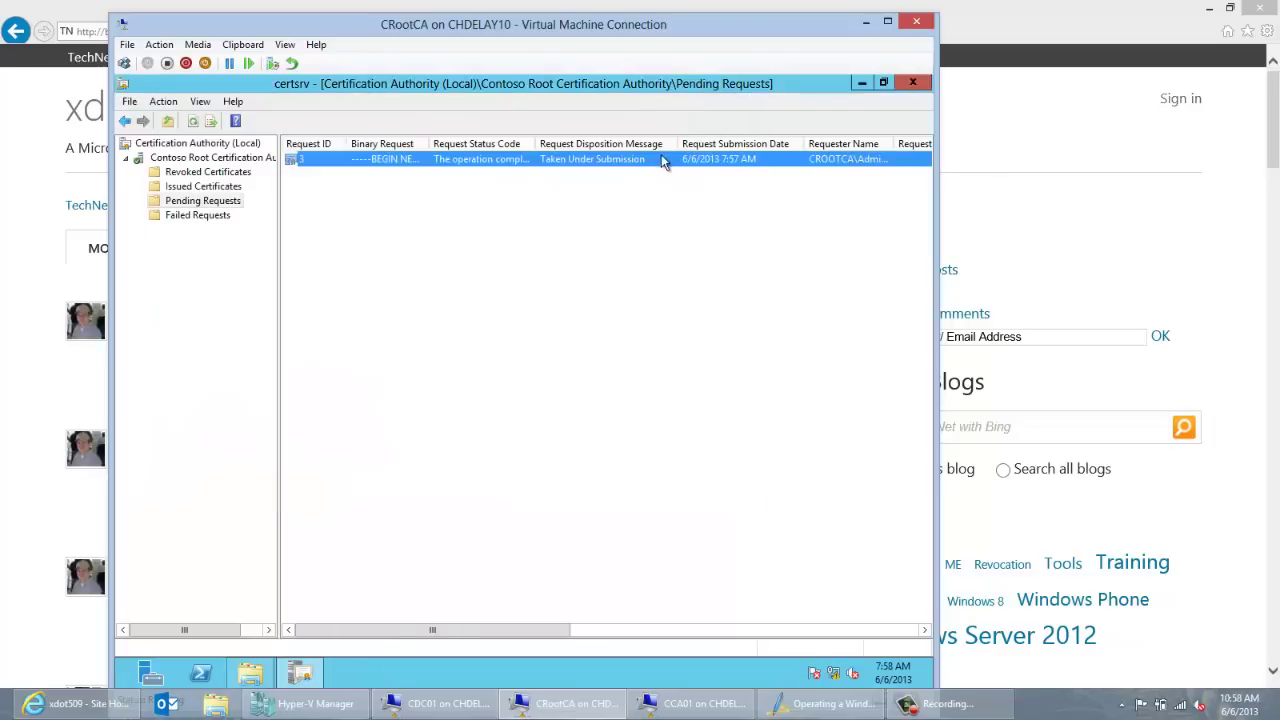
Step: Issue the pending subordinate CA certificate request
{"action": "right_click", "coordinate": [658, 165]}
{"action": "mouse_move", "coordinate": [700, 170]}
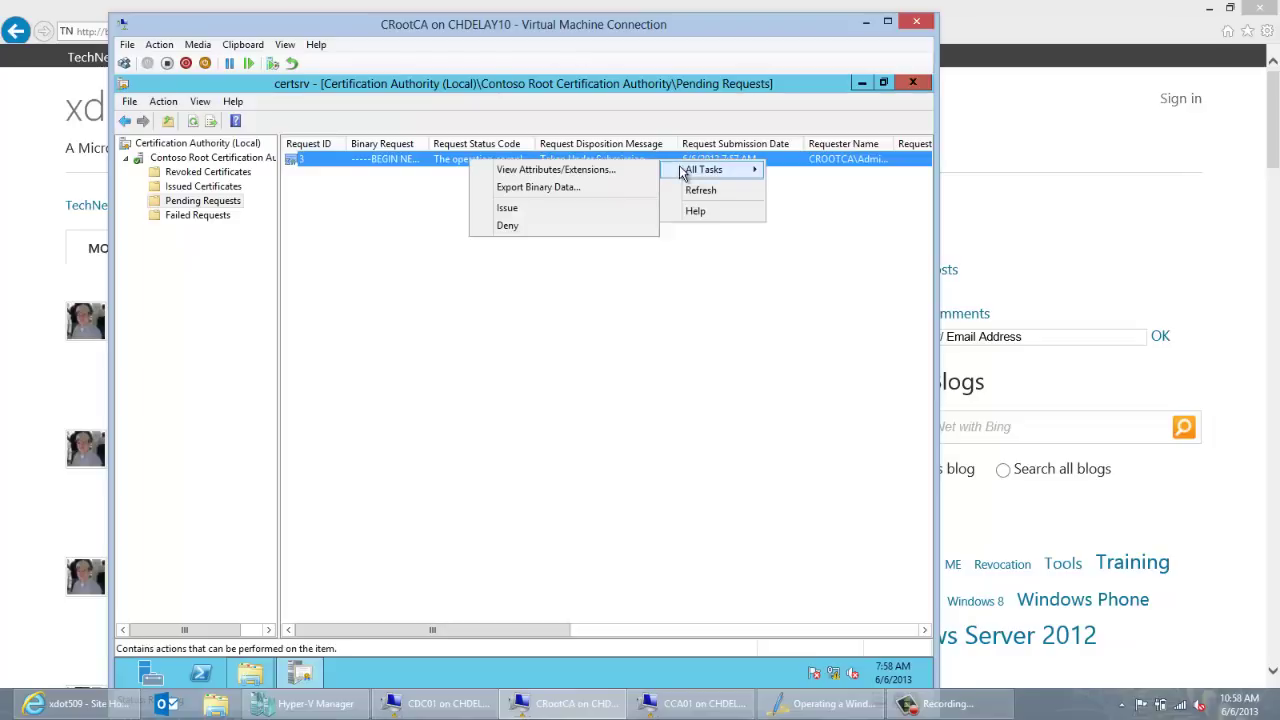
{"action": "left_click", "coordinate": [560, 213]}
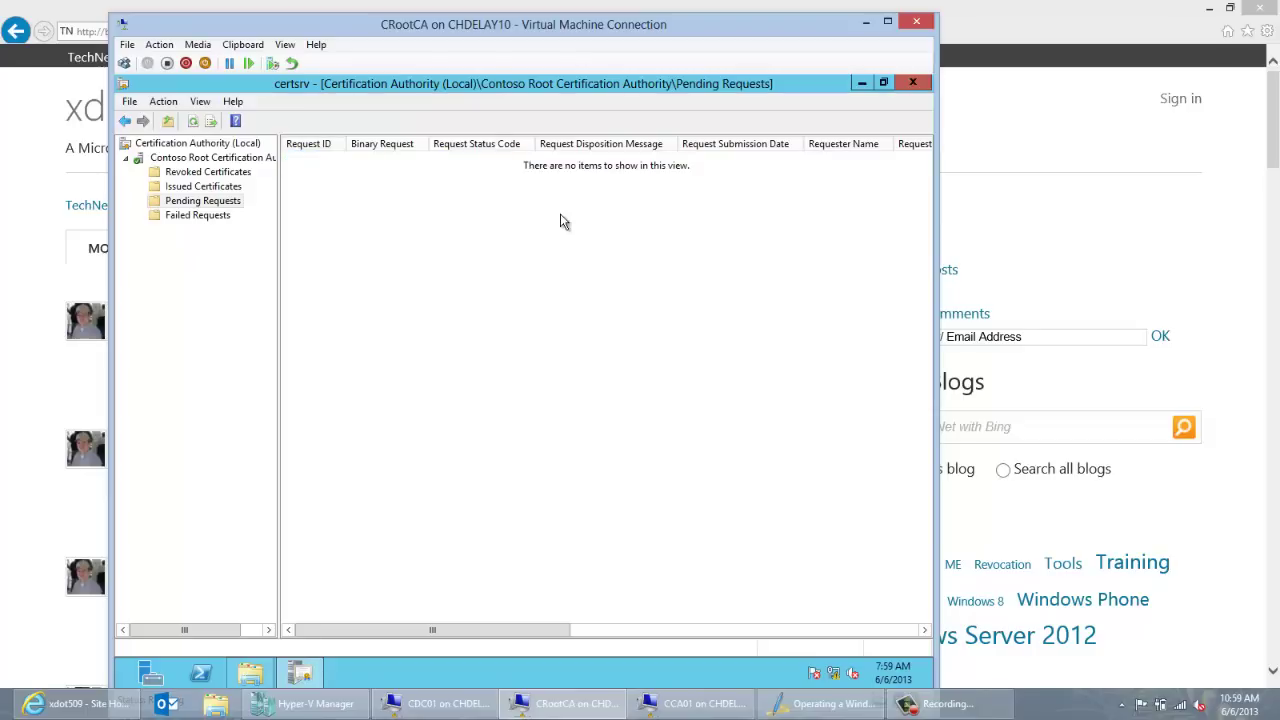
Step: Open the 6/6/2013 SubCA certificate from Issued Certificates and check its general information
{"action": "left_click", "coordinate": [214, 185]}
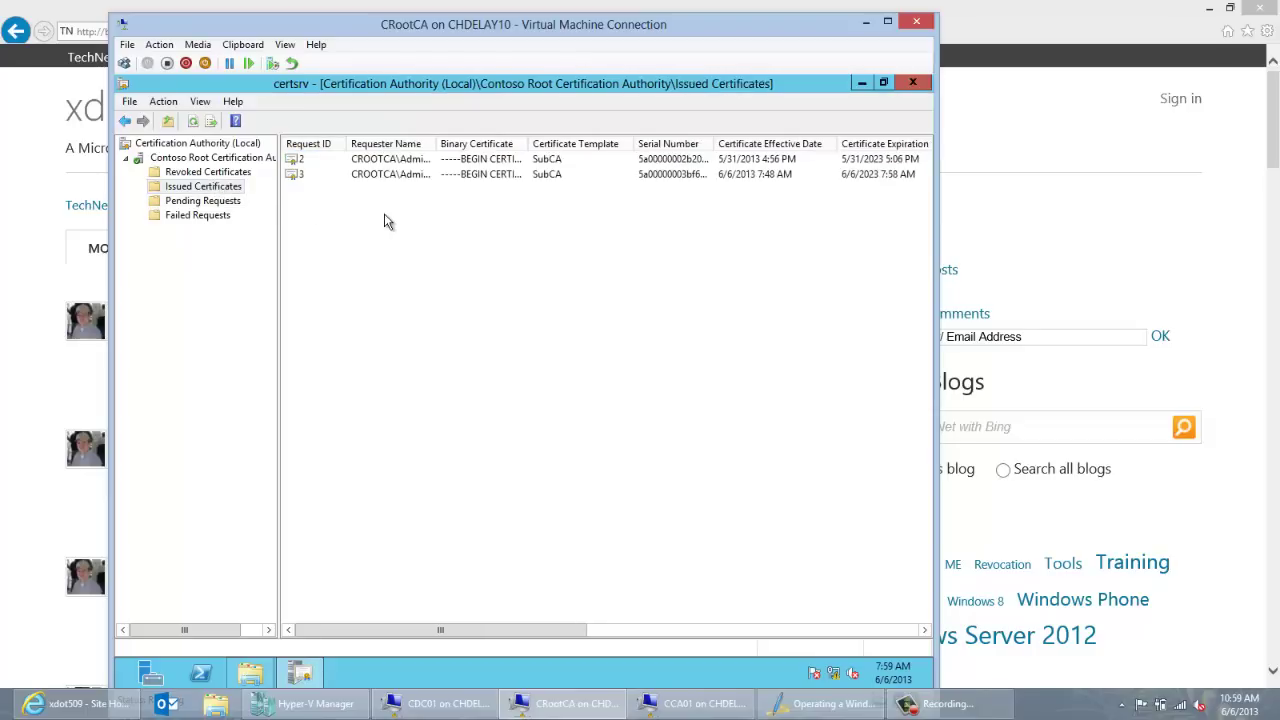
{"action": "left_click", "coordinate": [471, 176]}
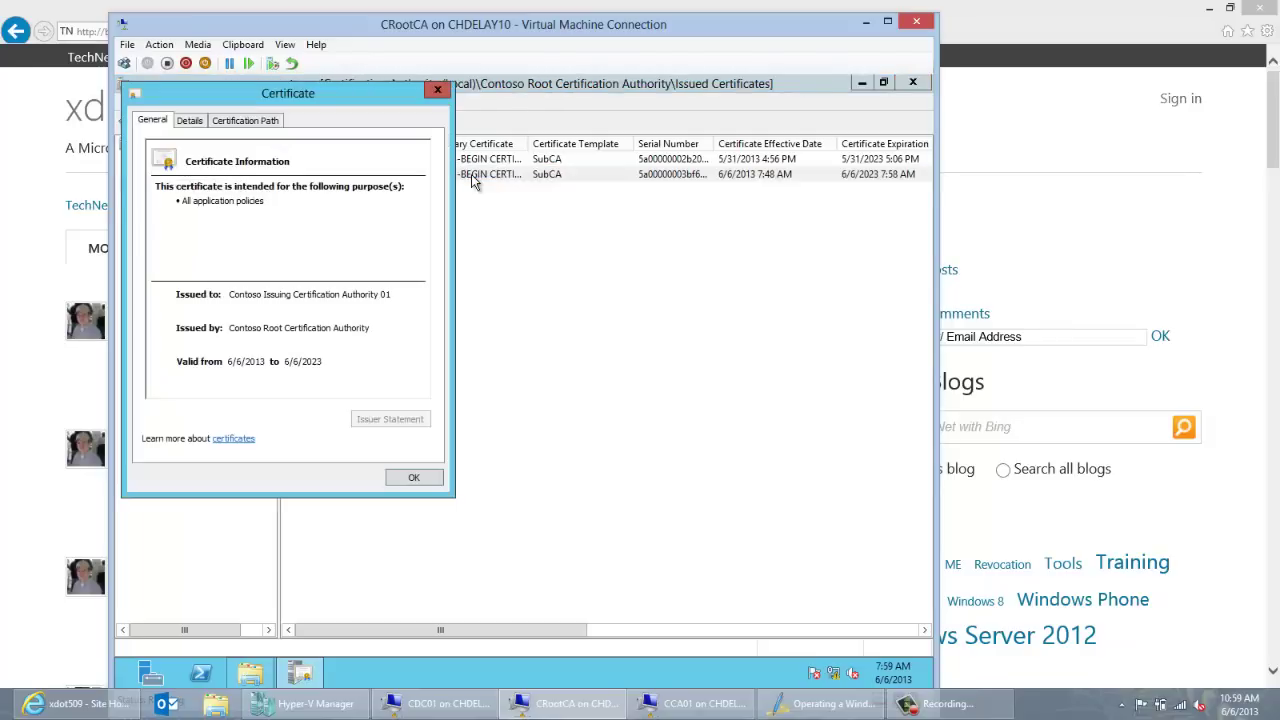
{"action": "left_click_drag", "start_coordinate": [327, 88], "coordinate": [506, 124]}
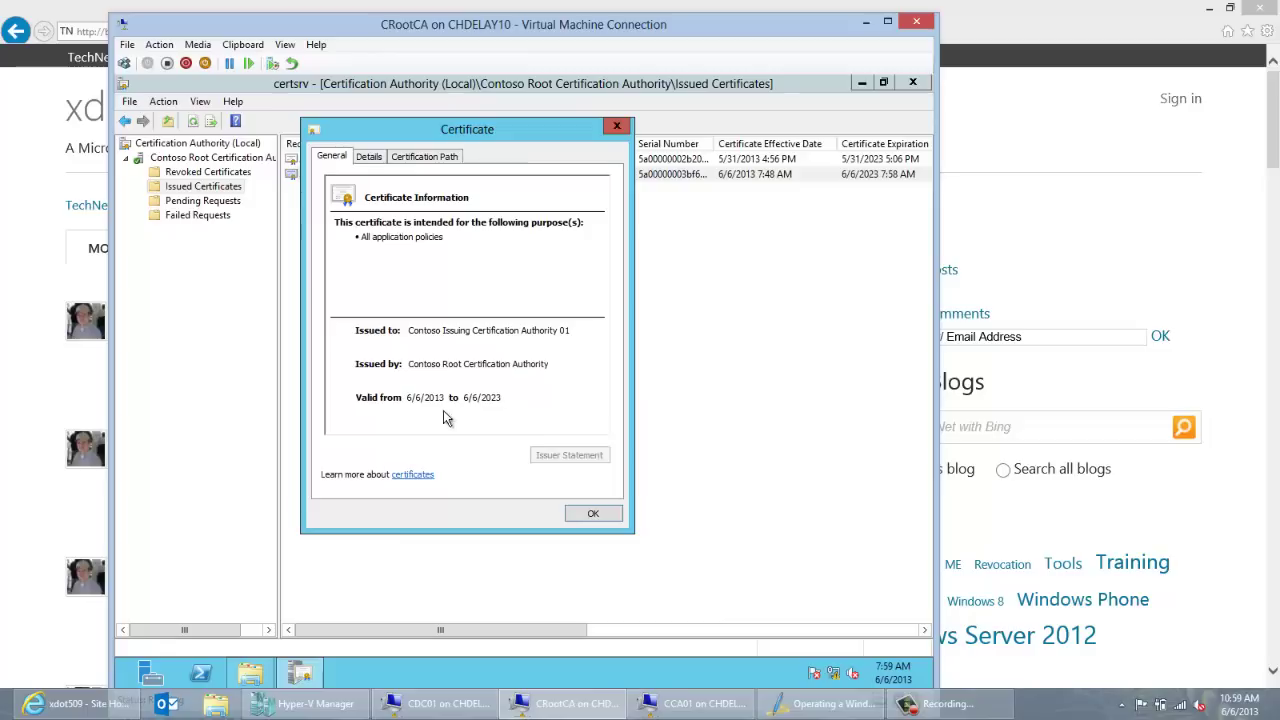
Step: Examine the certificate's signature algorithm, signature hash algorithm and validity dates in its details
{"action": "left_click", "coordinate": [371, 157]}
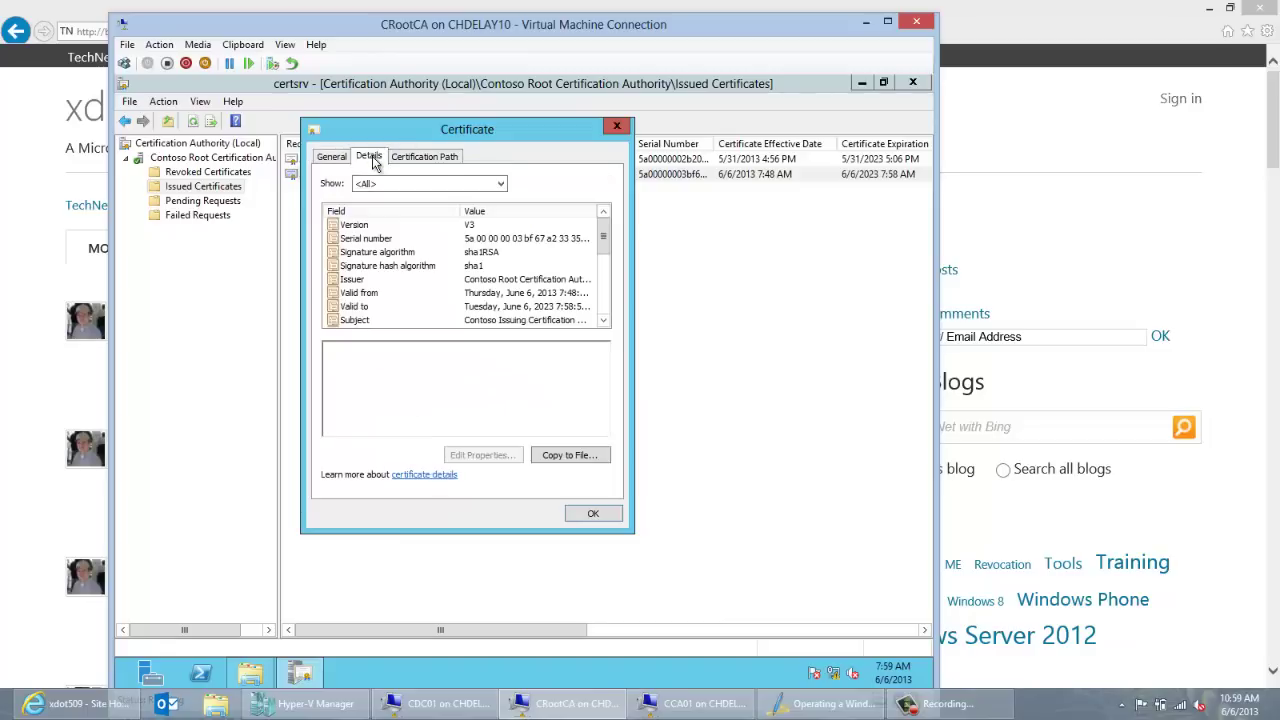
{"action": "left_click", "coordinate": [433, 256]}
{"action": "left_click", "coordinate": [435, 268]}
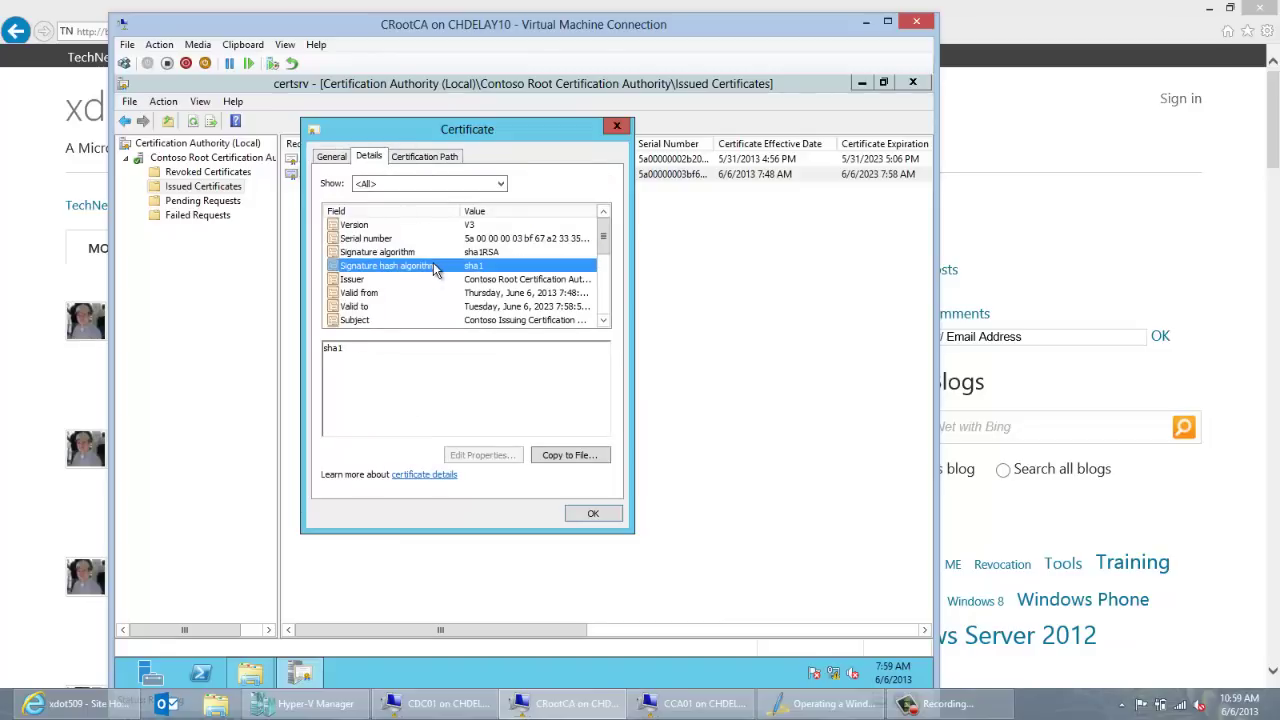
{"action": "left_click", "coordinate": [434, 254]}
{"action": "left_click", "coordinate": [437, 267]}
{"action": "left_click", "coordinate": [604, 320]}
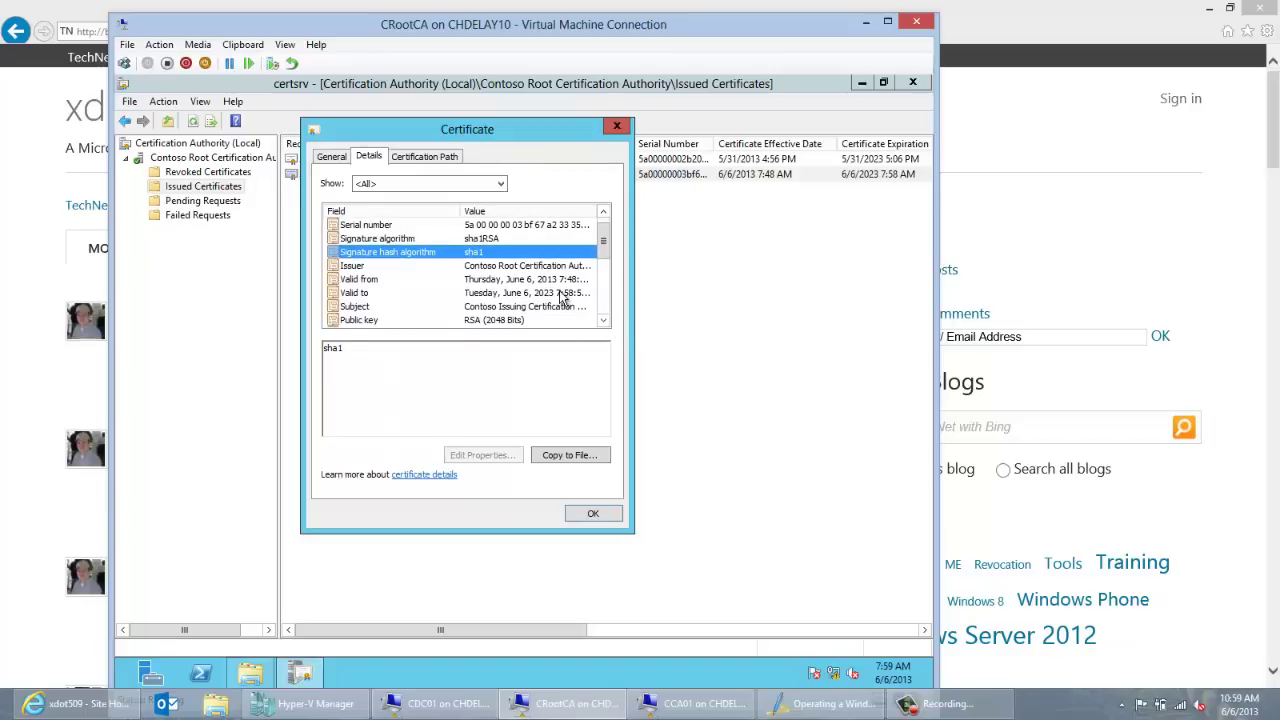
{"action": "left_click", "coordinate": [562, 293]}
{"action": "left_click", "coordinate": [560, 281]}
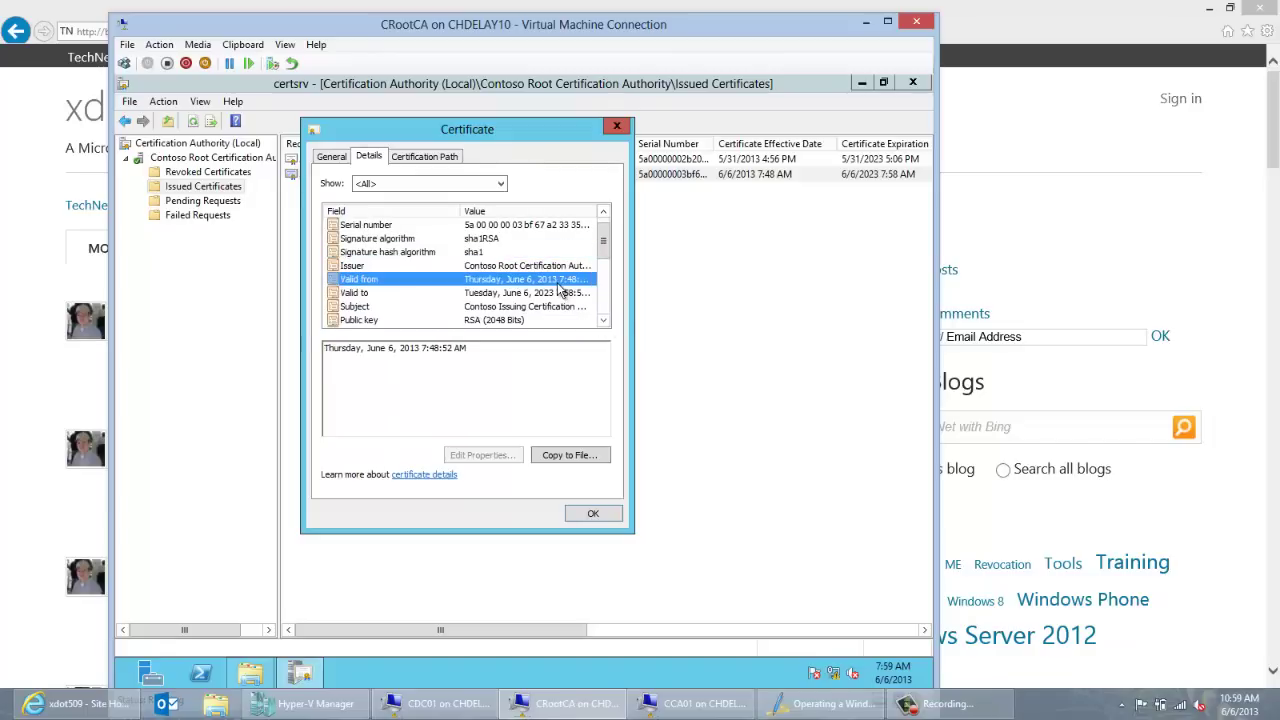
Step: Examine the certificate's public key and Authority Information Access fields
{"action": "left_click", "coordinate": [603, 320]}
{"action": "left_click", "coordinate": [603, 320]}
{"action": "left_click", "coordinate": [603, 320]}
{"action": "left_click", "coordinate": [498, 280]}
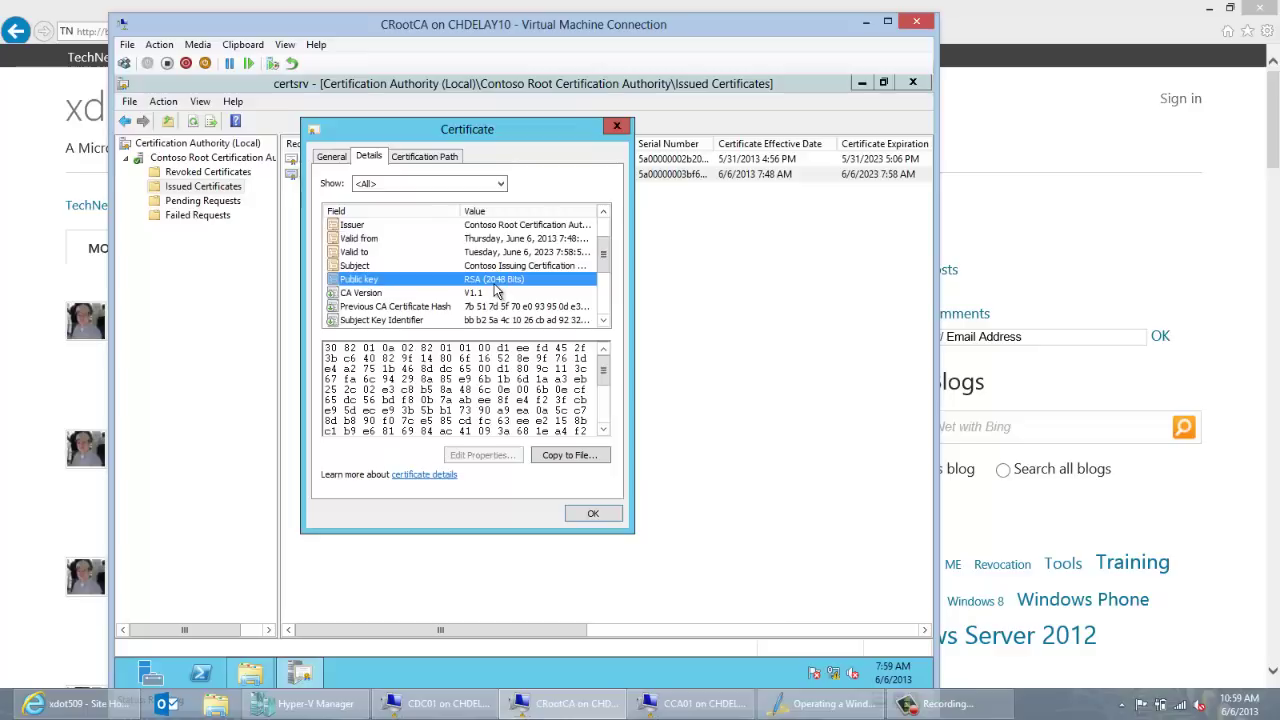
{"action": "left_click_drag", "start_coordinate": [605, 262], "coordinate": [606, 296]}
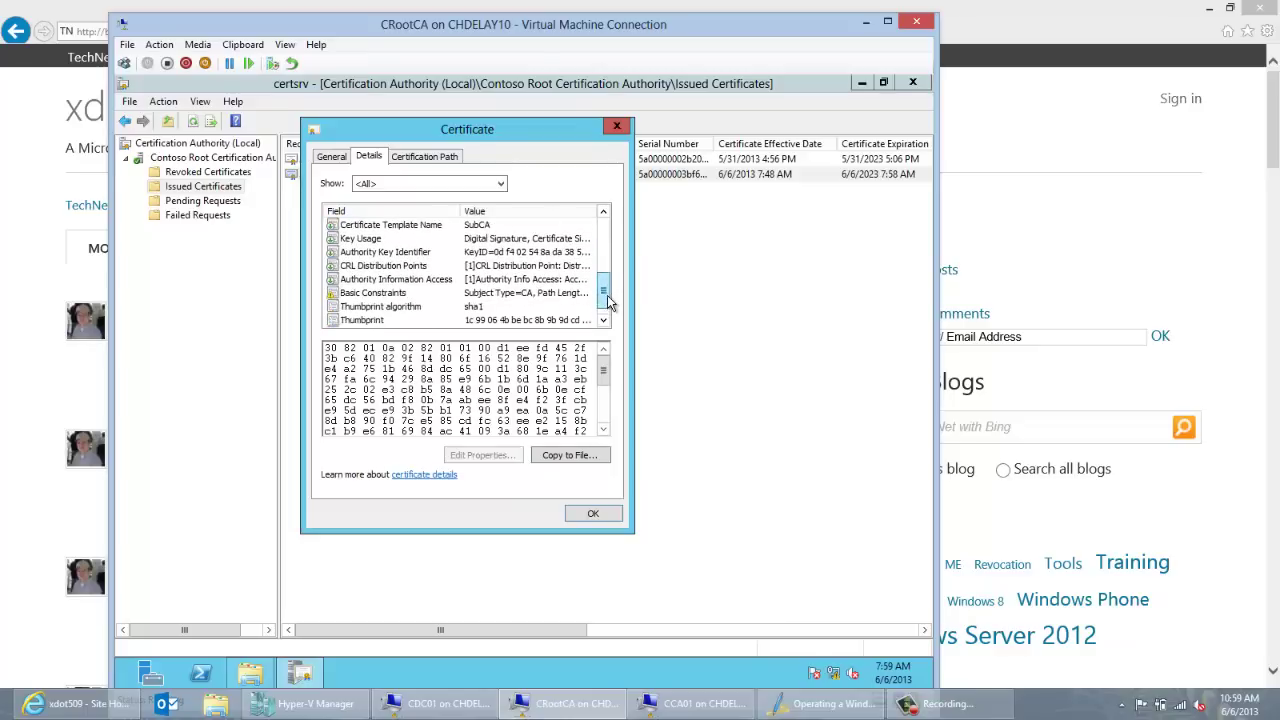
{"action": "left_click", "coordinate": [450, 281]}
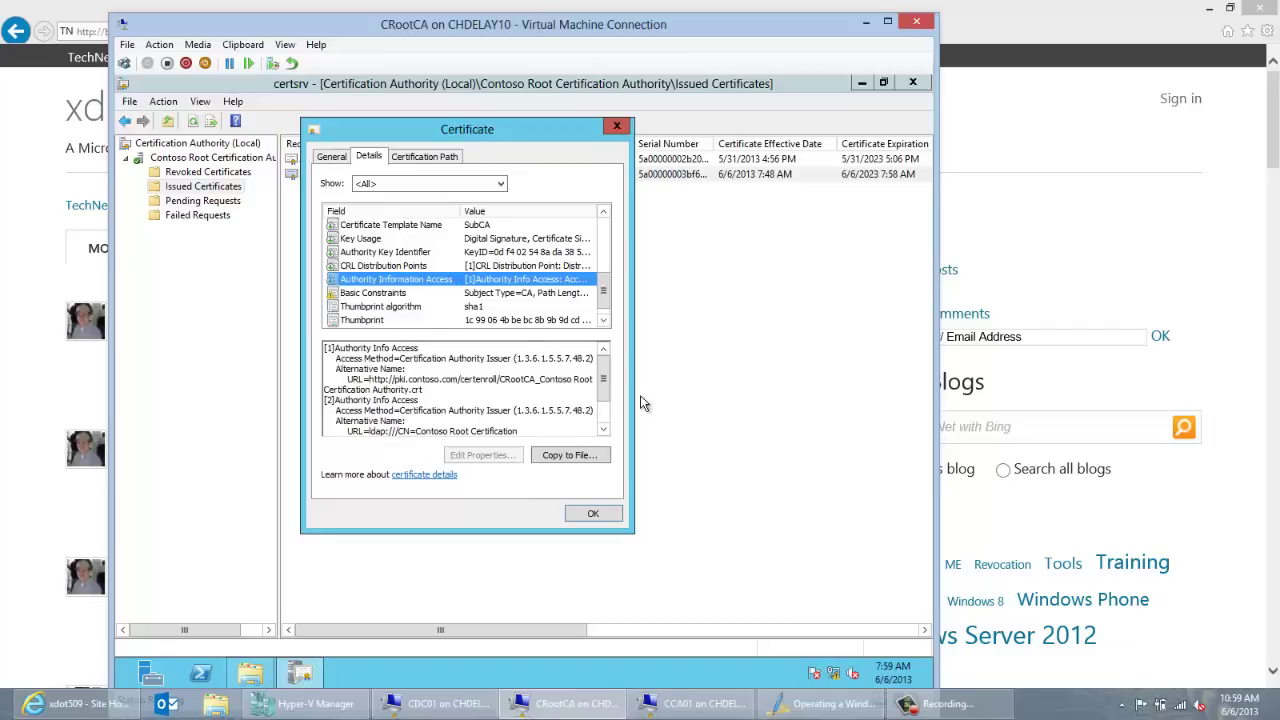
Step: Read through the certificate's full Authority Information Access and CRL Distribution Points values
{"action": "left_click_drag", "start_coordinate": [604, 384], "coordinate": [608, 408]}
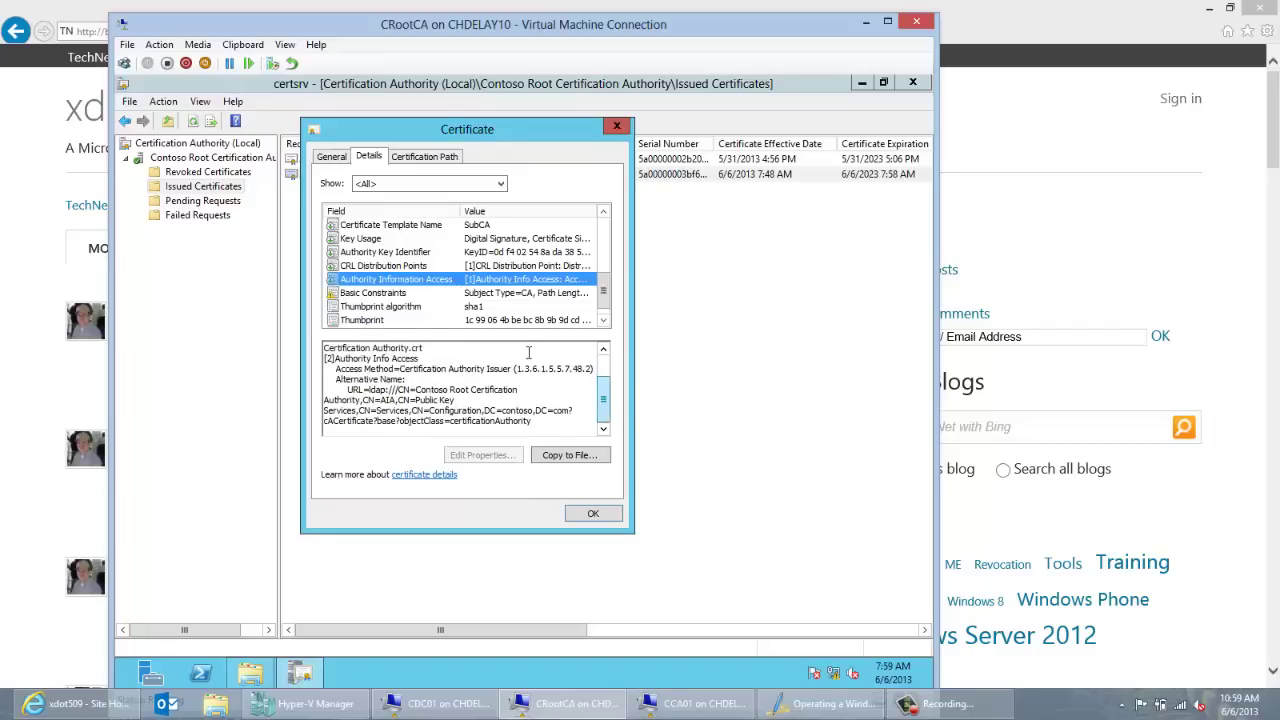
{"action": "left_click", "coordinate": [520, 267]}
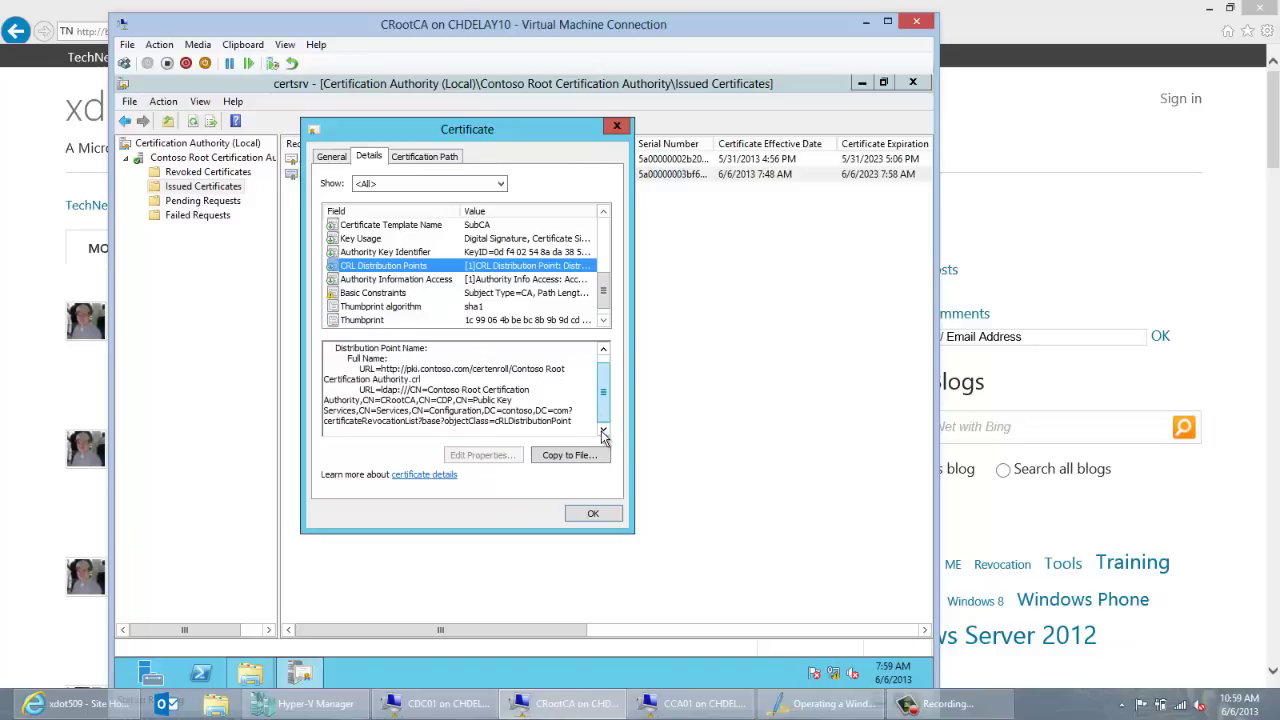
{"action": "scroll", "coordinate": [603, 420], "scroll_direction": "up", "scroll_amount": 2}
{"action": "left_click_drag", "start_coordinate": [603, 395], "coordinate": [597, 470]}
{"action": "left_click", "coordinate": [439, 281]}
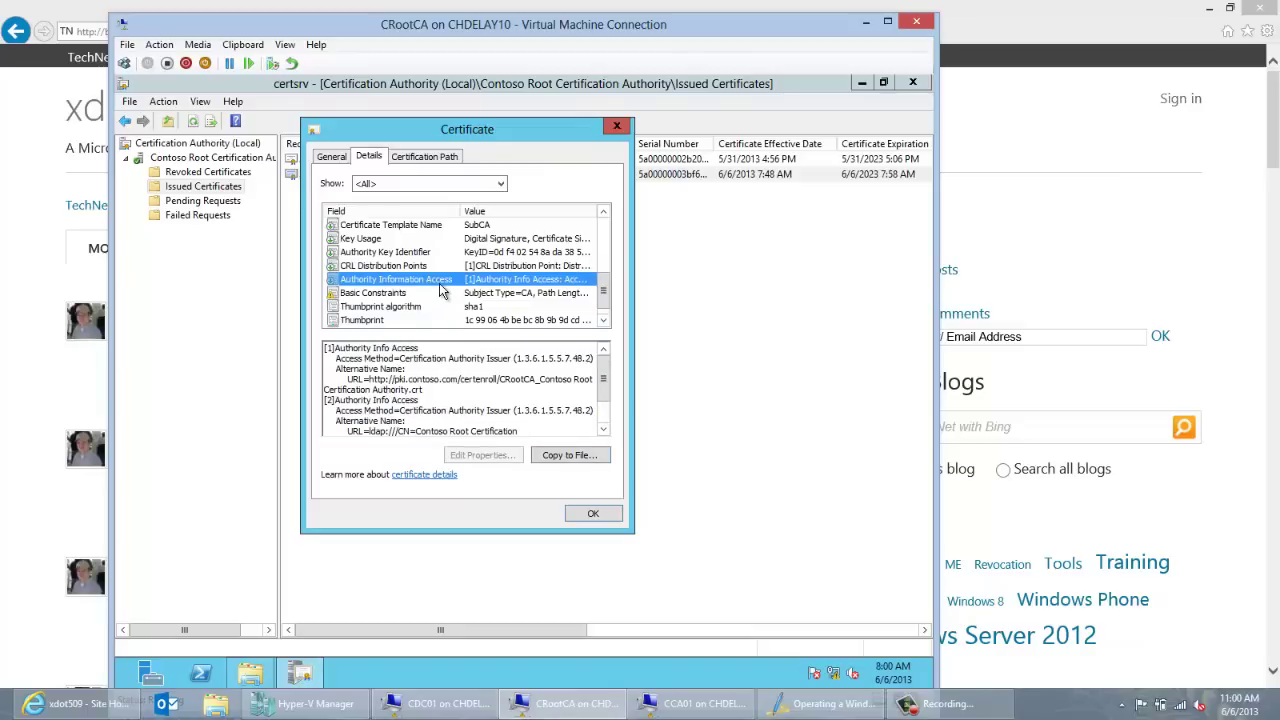
Step: Start exporting the certificate to a file in DER encoded binary X.509 (.CER) format and browse for its save location
{"action": "left_click", "coordinate": [561, 459]}
{"action": "left_click", "coordinate": [585, 519]}
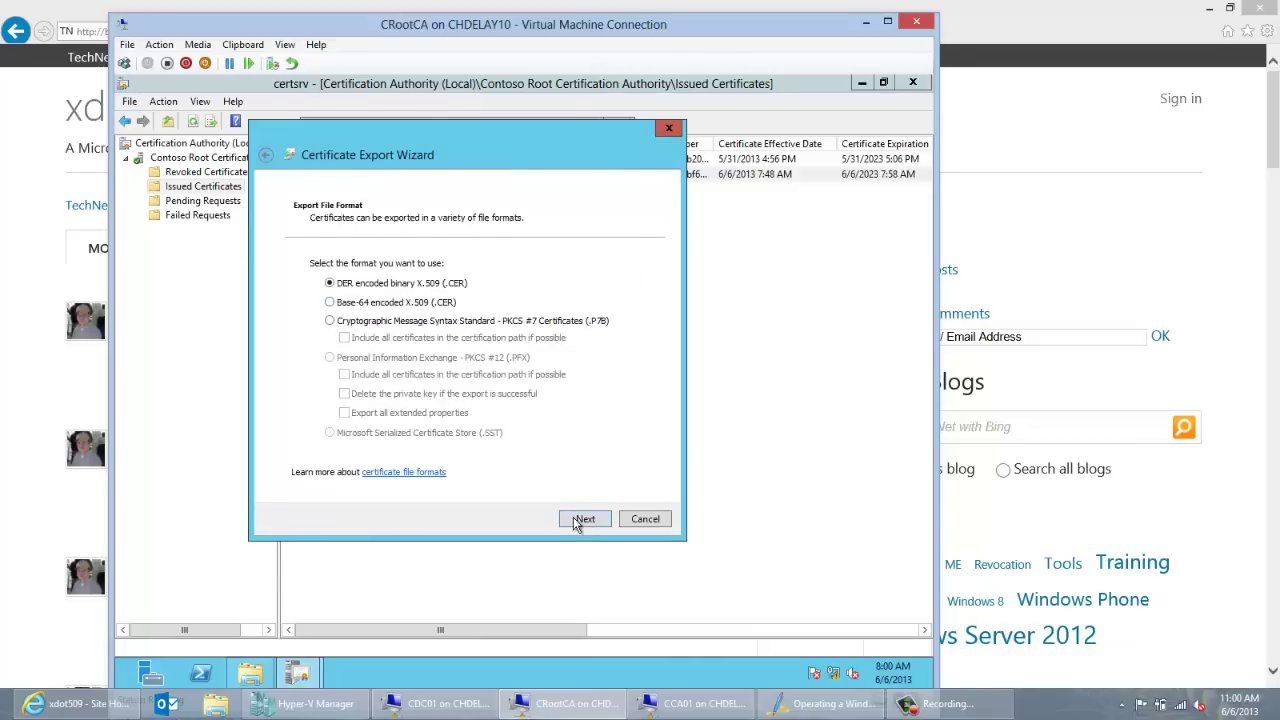
{"action": "left_click", "coordinate": [577, 522]}
{"action": "left_click", "coordinate": [585, 280]}
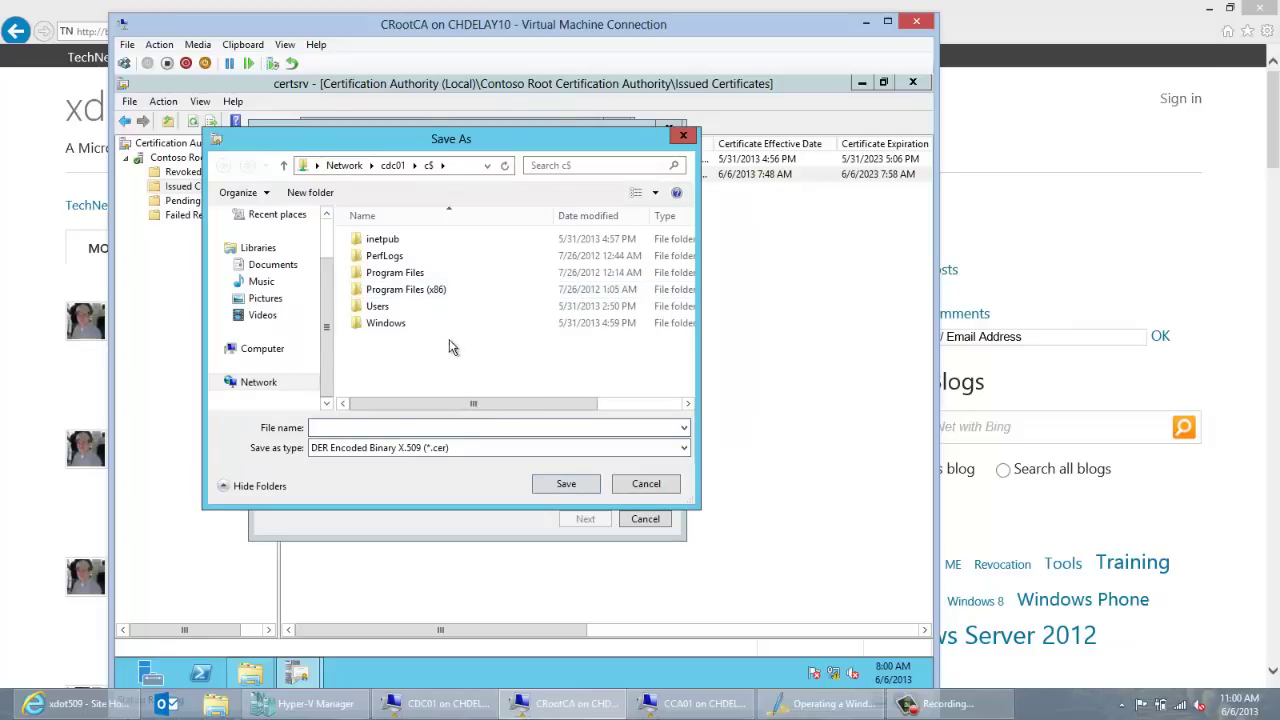
Step: Save the exported certificate as newcacert in the Users\Administrator\Desktop folder of the cdc01 c$ share and complete the export
{"action": "double_click", "coordinate": [418, 308]}
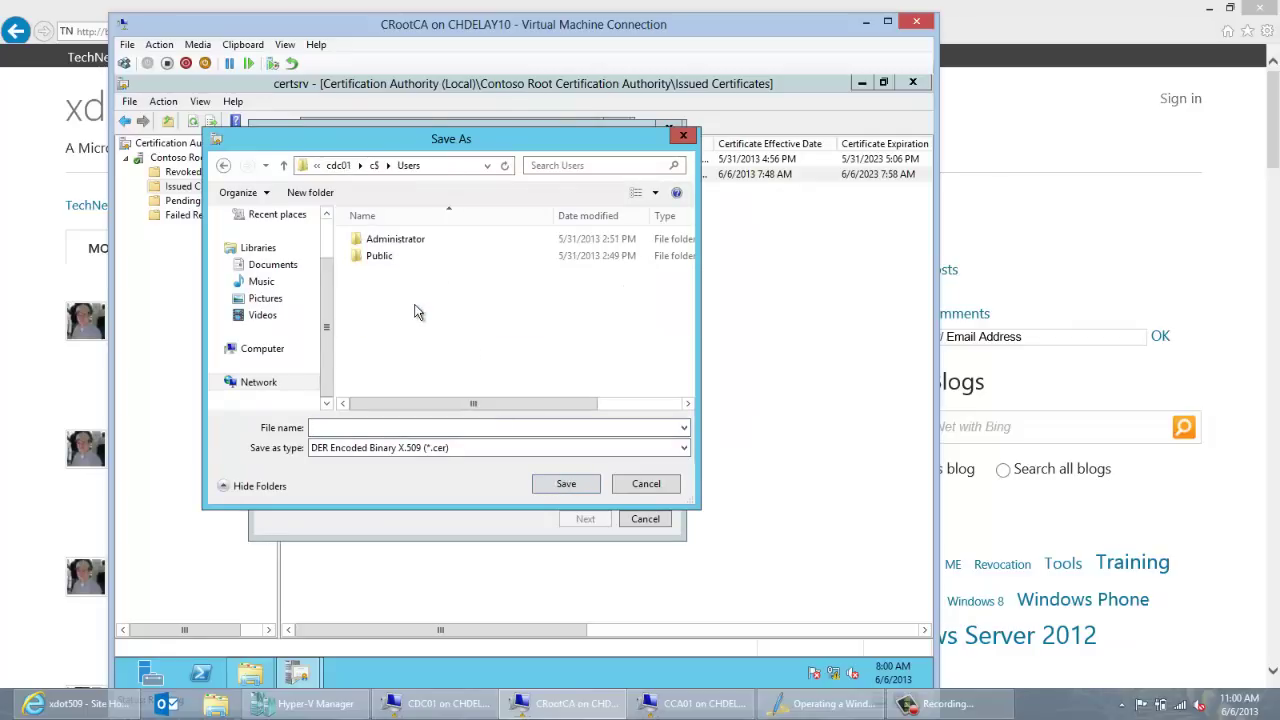
{"action": "double_click", "coordinate": [407, 246]}
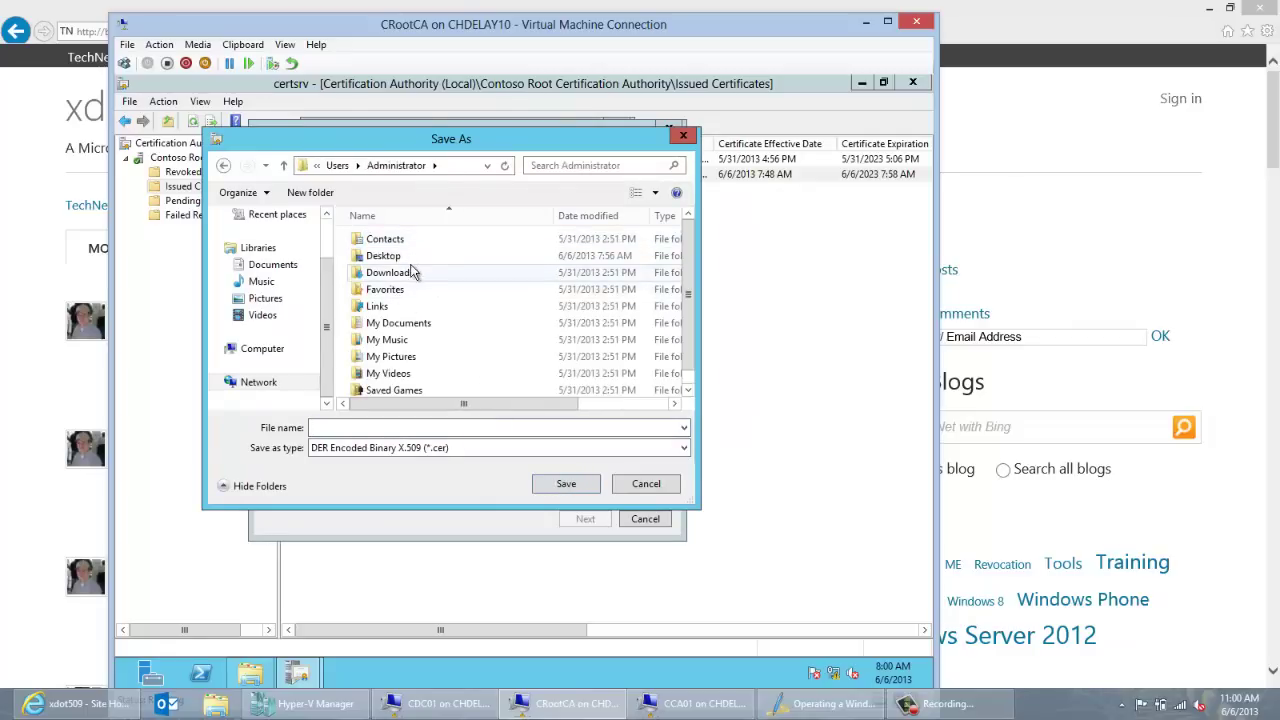
{"action": "double_click", "coordinate": [388, 262]}
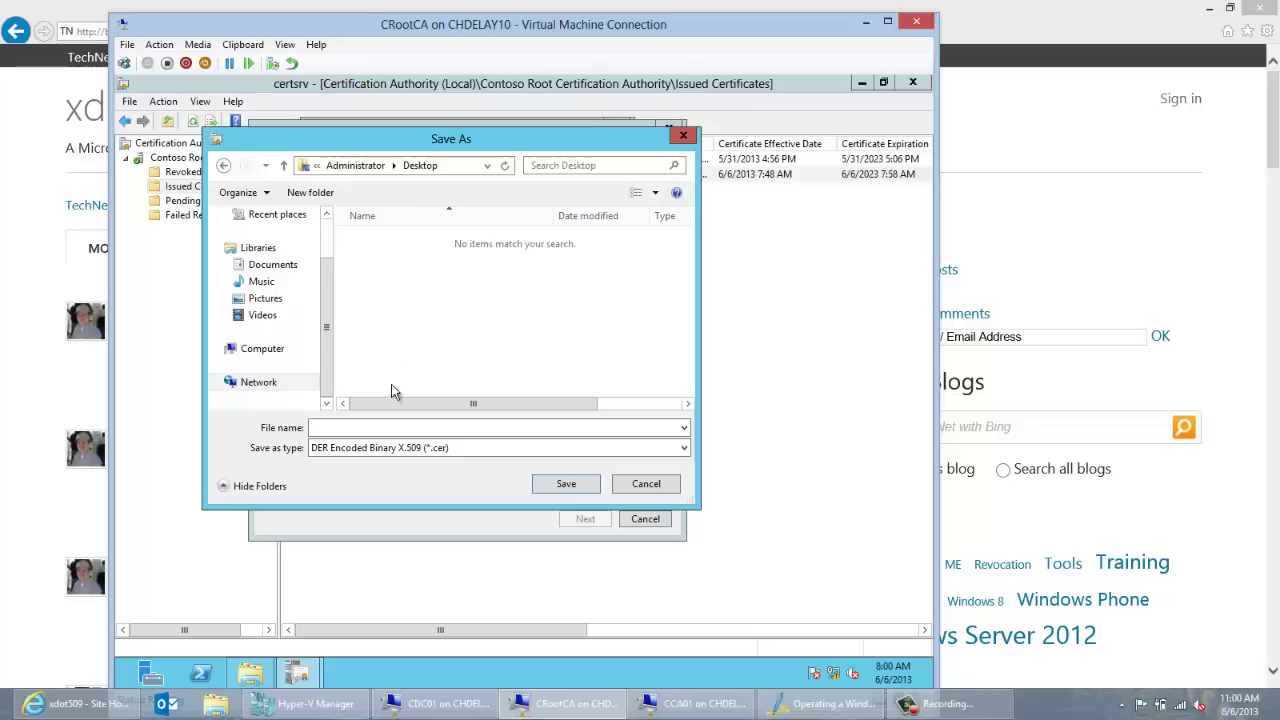
{"action": "left_click", "coordinate": [399, 427]}
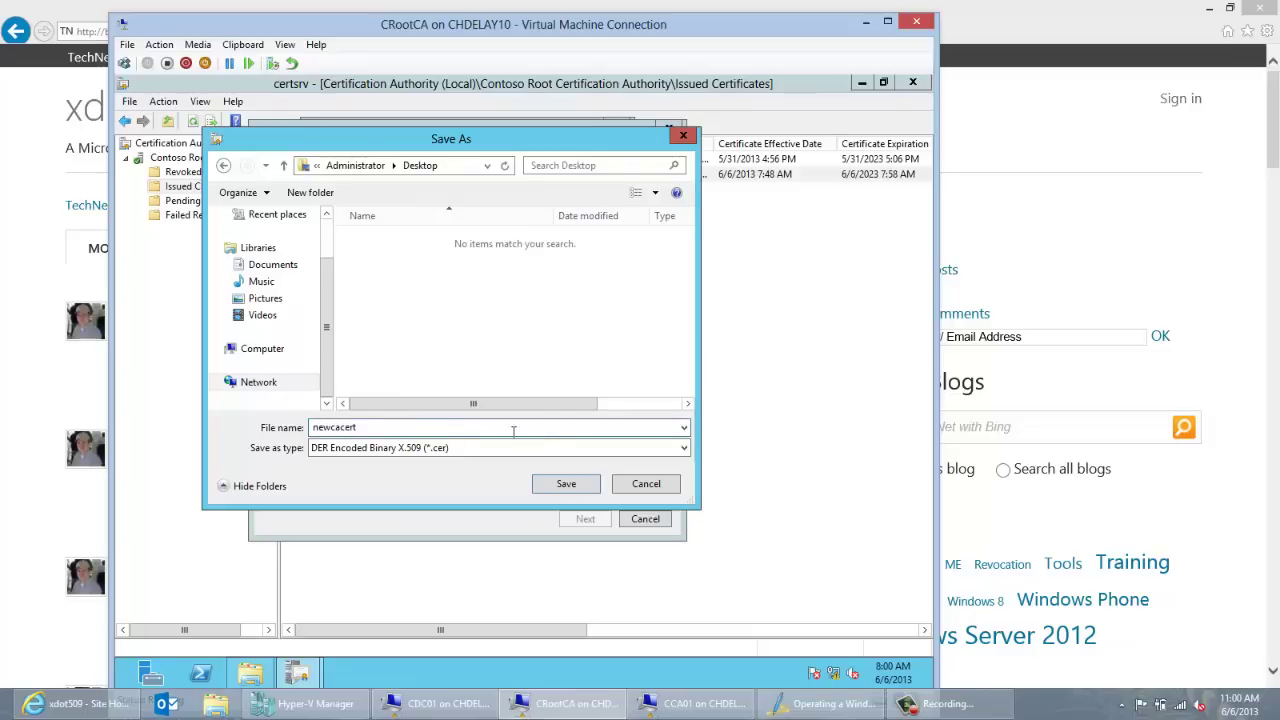
{"action": "left_click", "coordinate": [550, 484]}
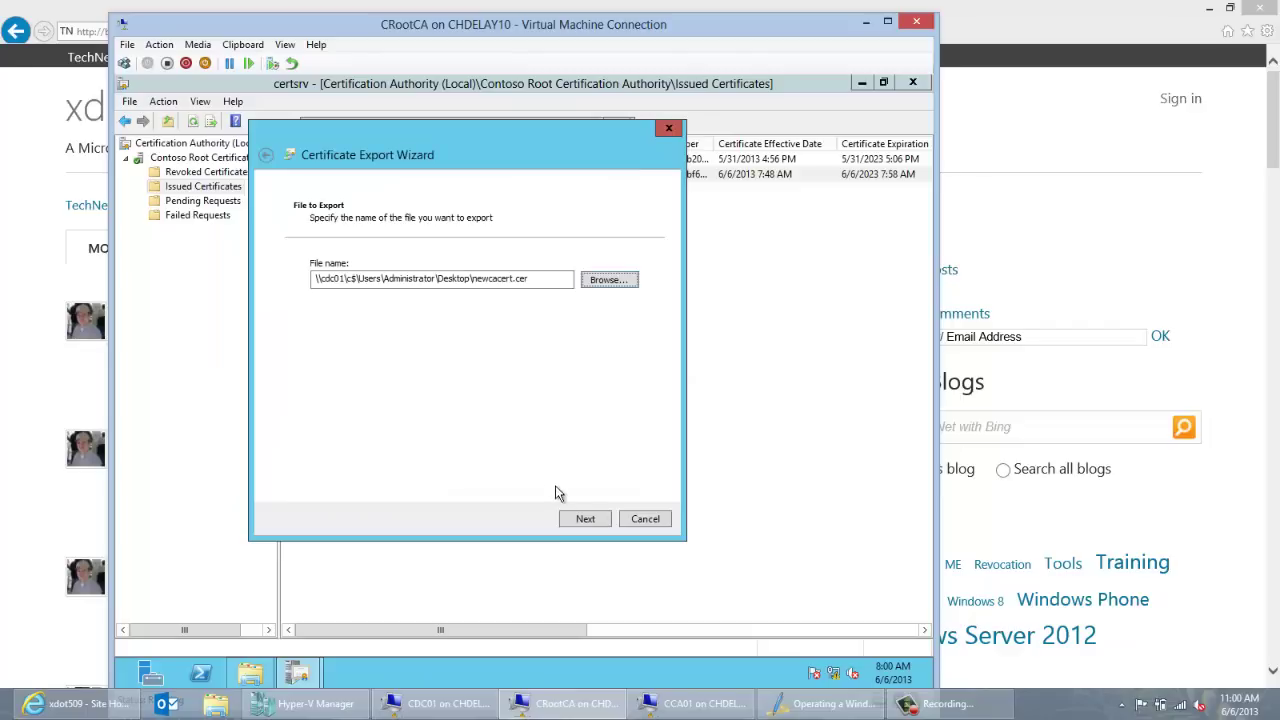
{"action": "left_click", "coordinate": [585, 519]}
{"action": "left_click", "coordinate": [585, 519]}
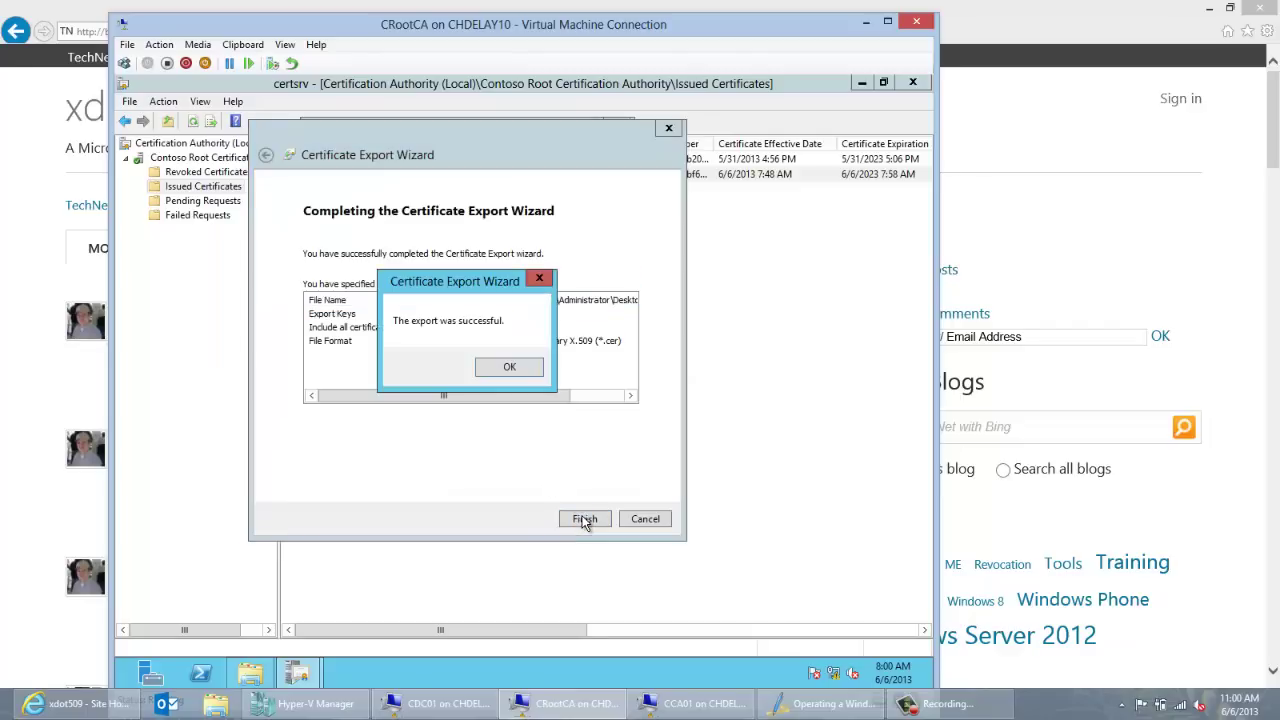
{"action": "left_click", "coordinate": [504, 364]}
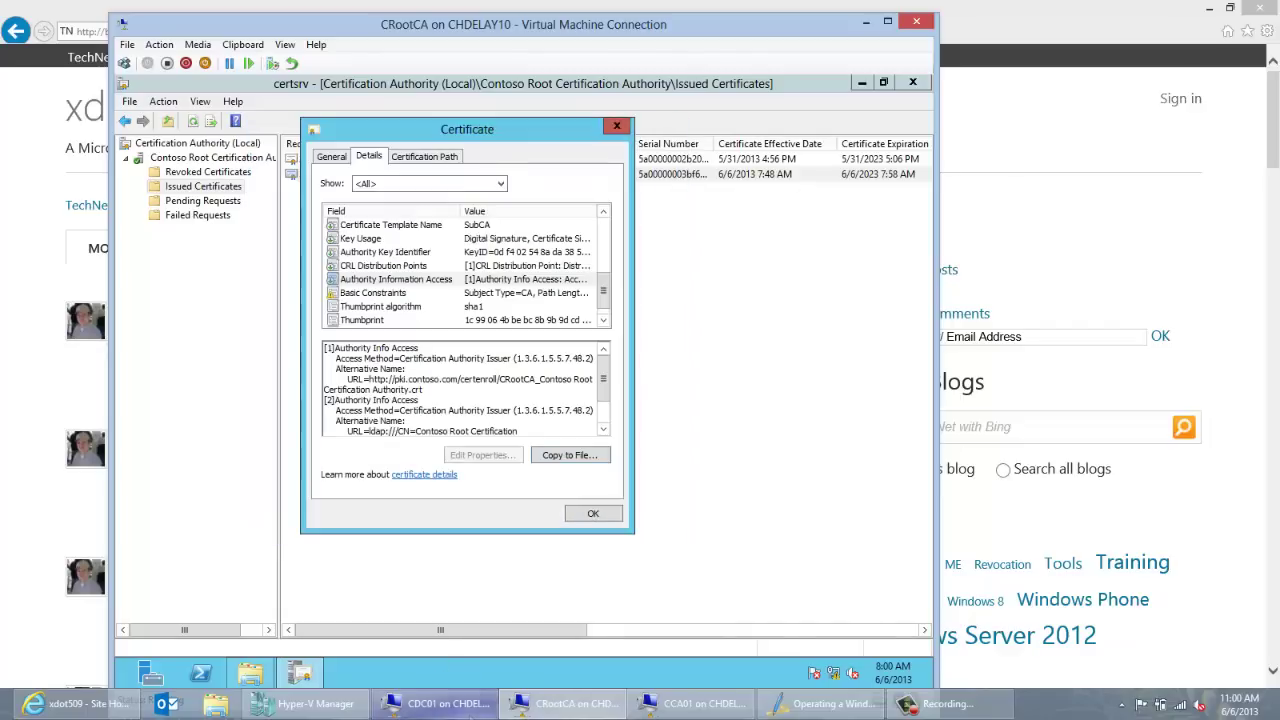
Step: Check the exported newcacert file on CDC01, and copy it from the cdc01 network share to the desktop of CCA01
{"action": "left_click", "coordinate": [440, 703]}
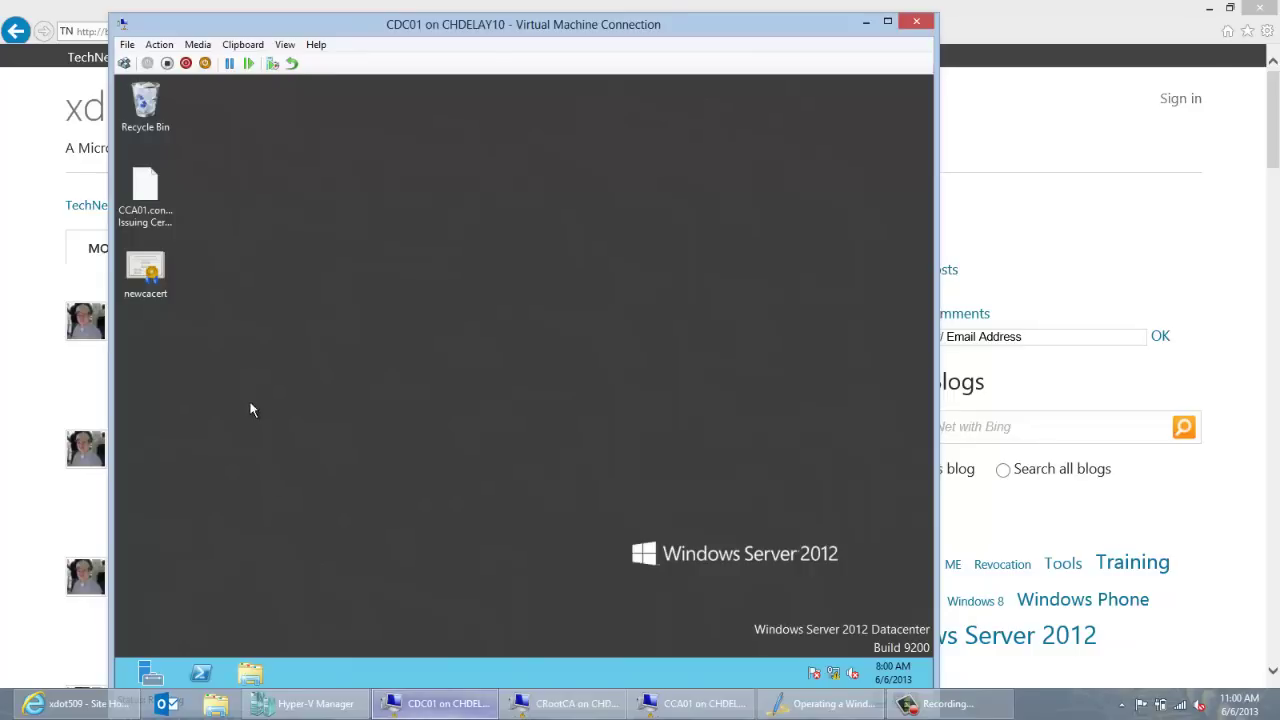
{"action": "left_click", "coordinate": [145, 272]}
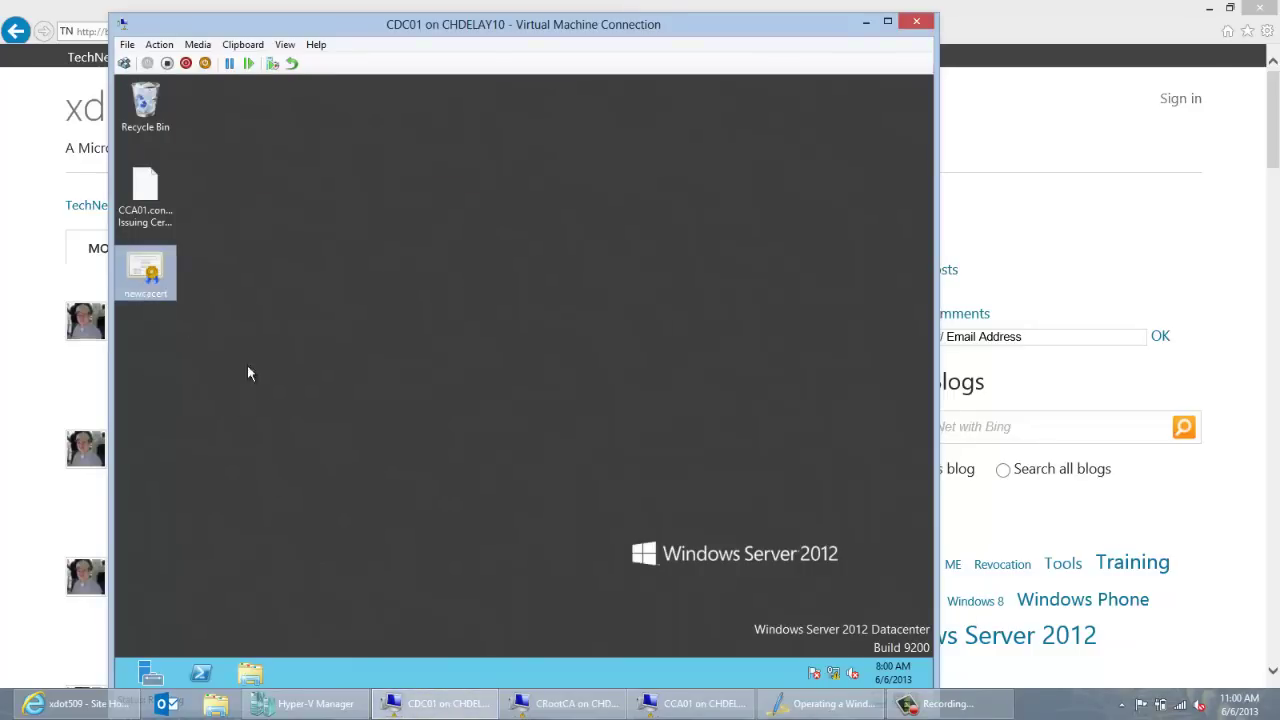
{"action": "left_click", "coordinate": [672, 708]}
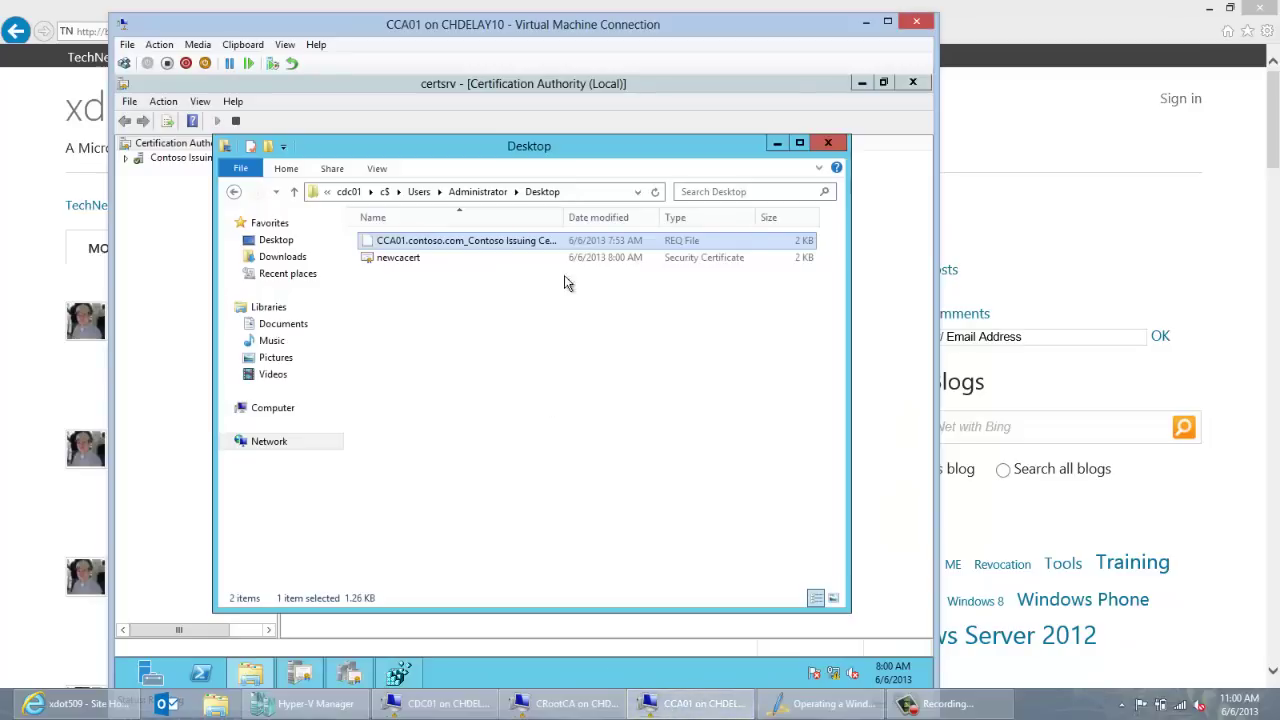
{"action": "left_click", "coordinate": [416, 259]}
{"action": "right_click", "coordinate": [416, 262]}
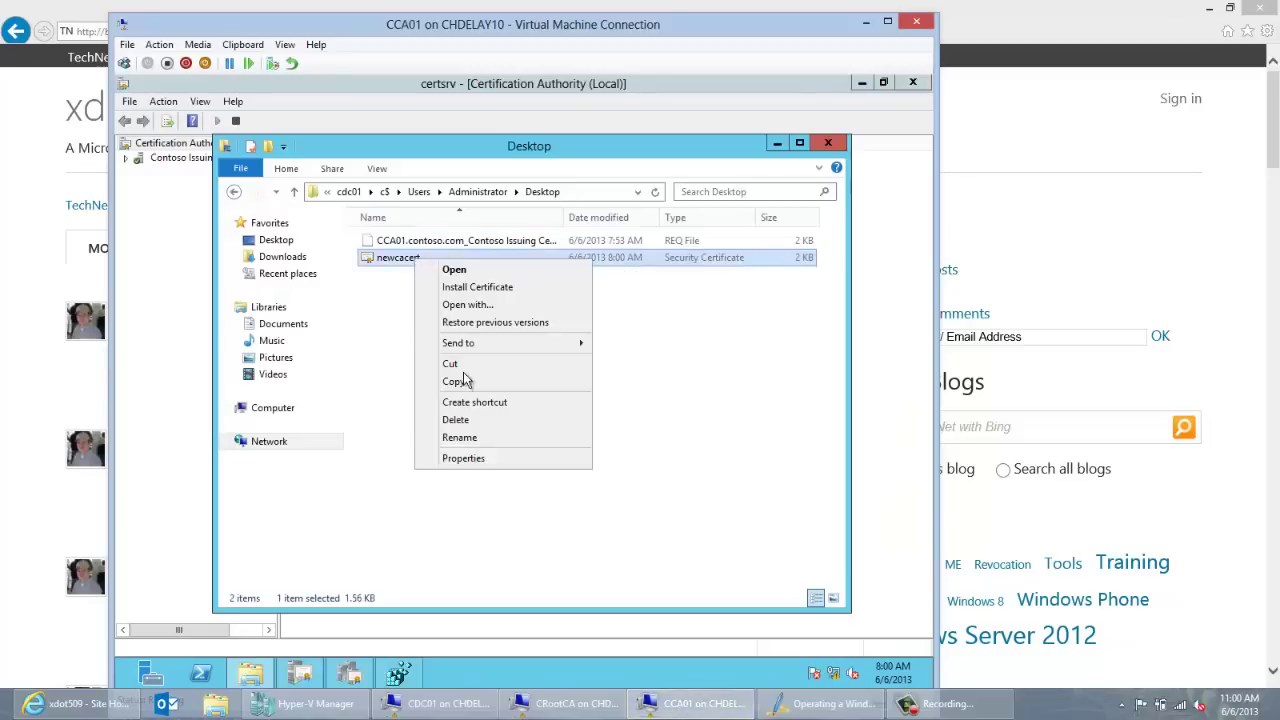
{"action": "left_click", "coordinate": [468, 384]}
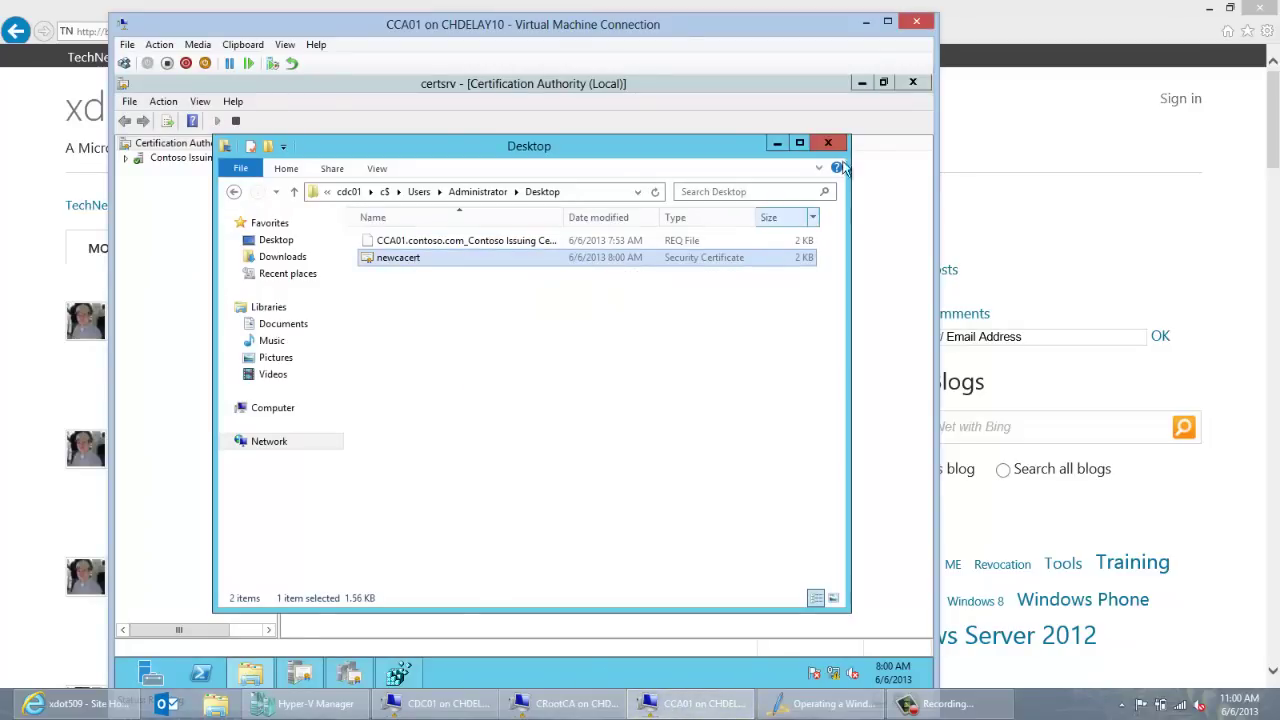
{"action": "left_click", "coordinate": [860, 84]}
{"action": "left_click", "coordinate": [860, 84]}
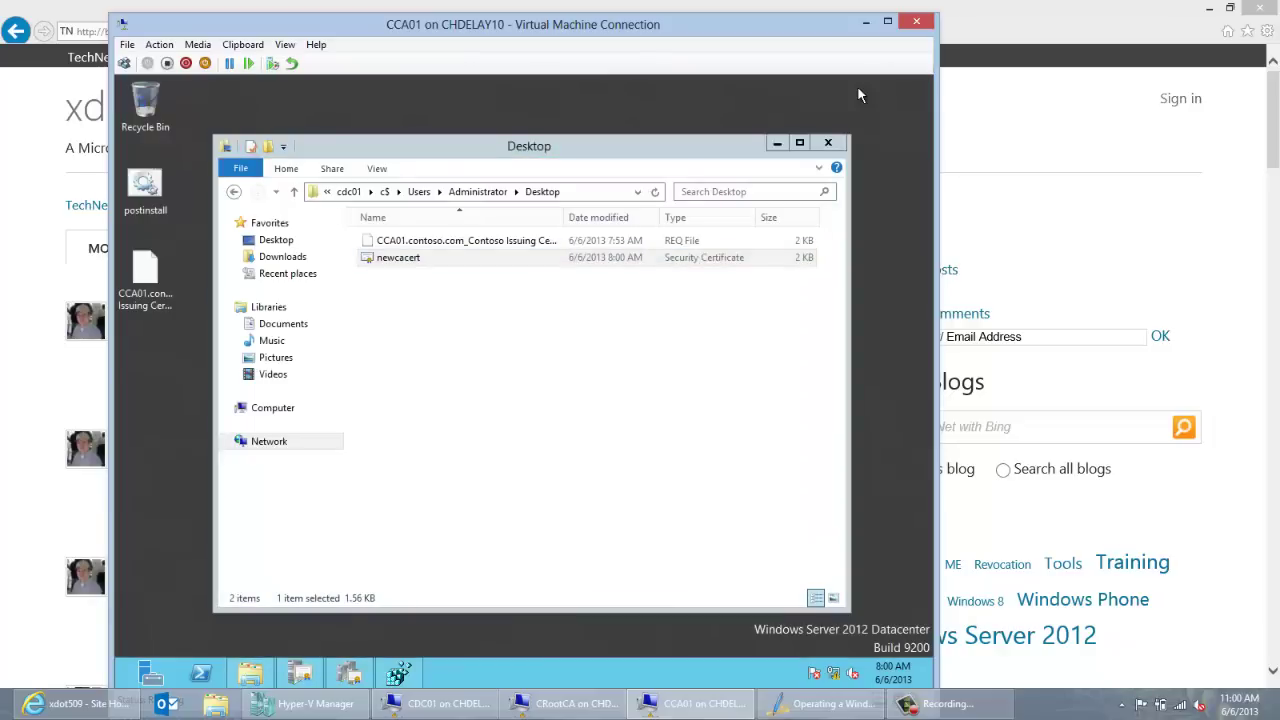
{"action": "right_click", "coordinate": [818, 114]}
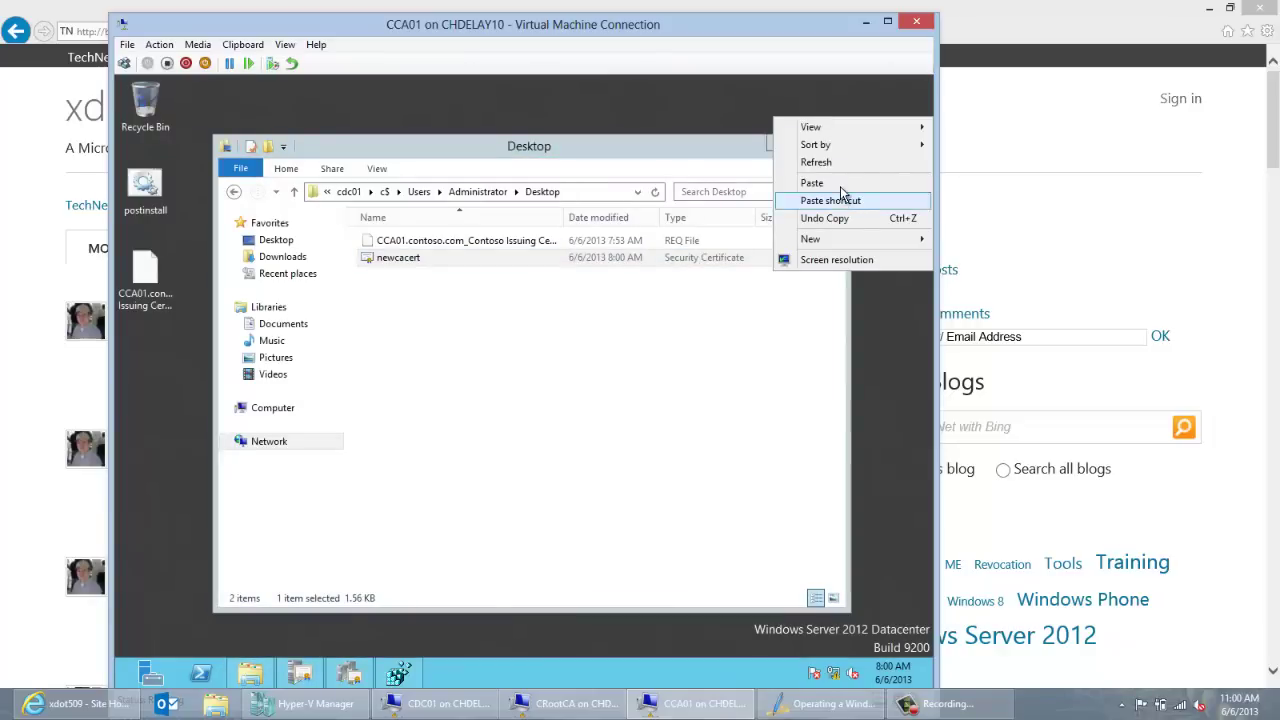
{"action": "left_click", "coordinate": [840, 184]}
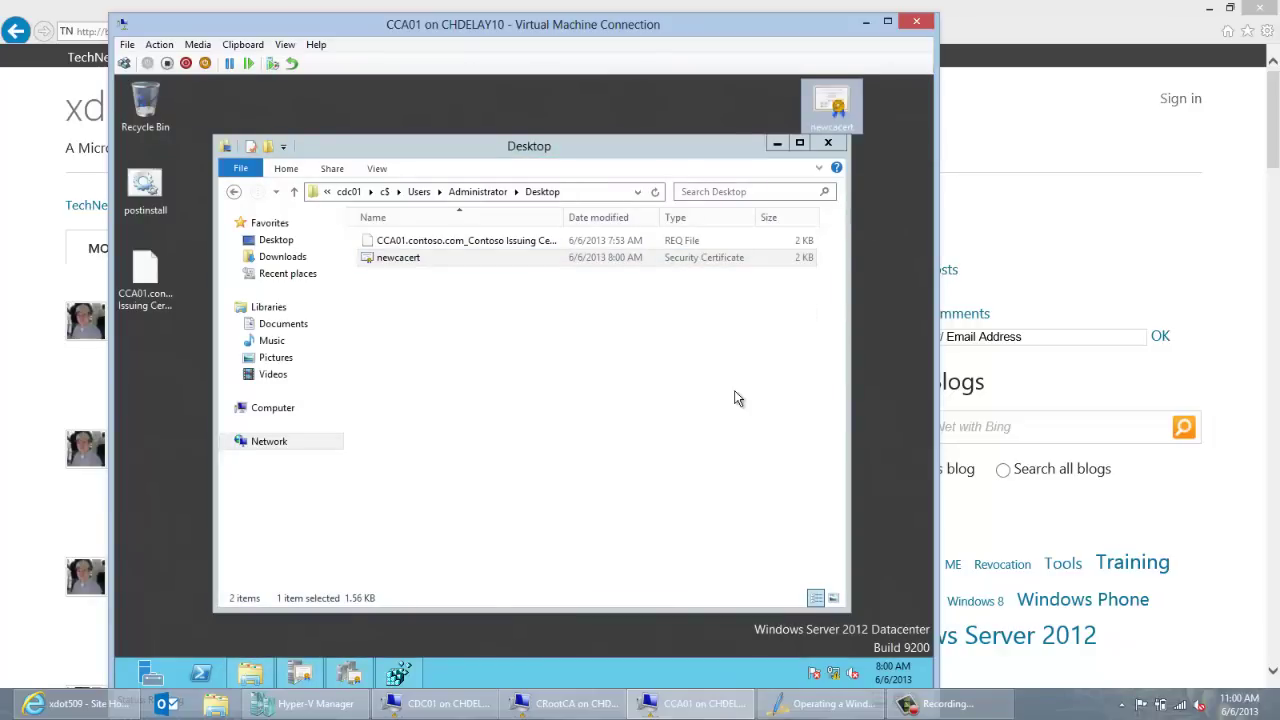
Step: Return to the Certification Authority console on CCA01 and expand the Contoso Issuing Certification Authority
{"action": "left_click", "coordinate": [300, 673]}
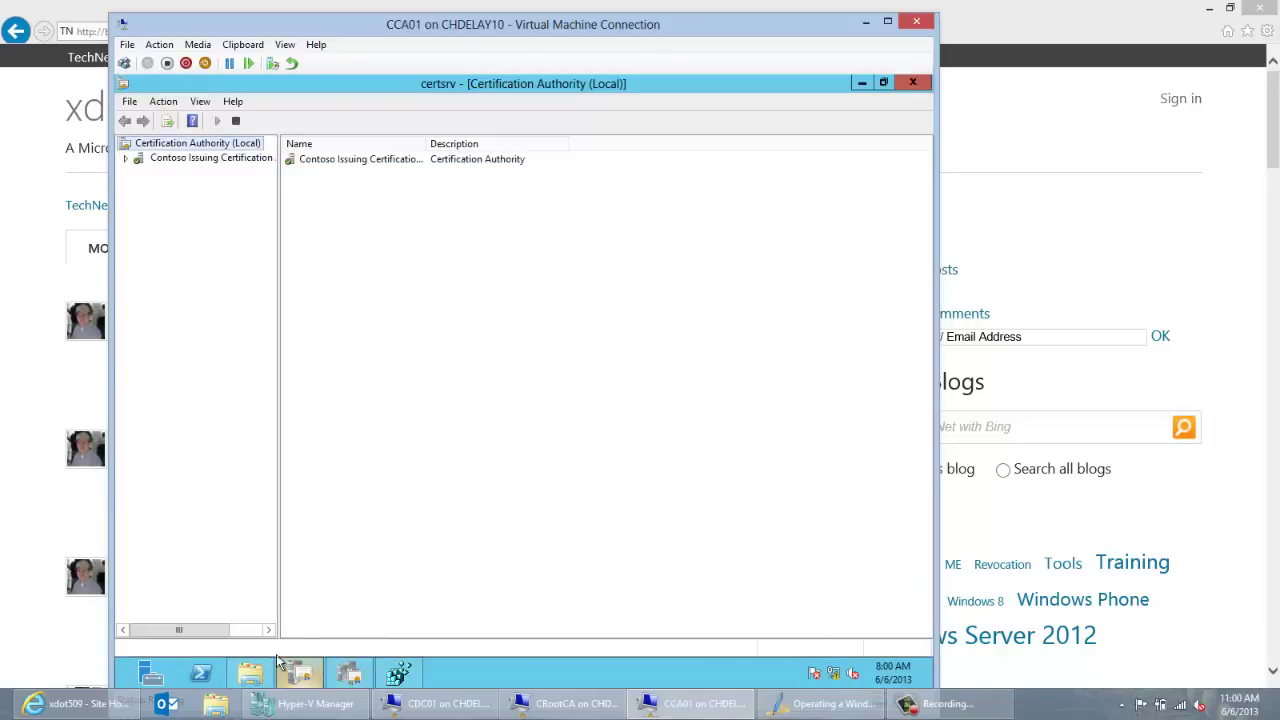
{"action": "left_click", "coordinate": [126, 158]}
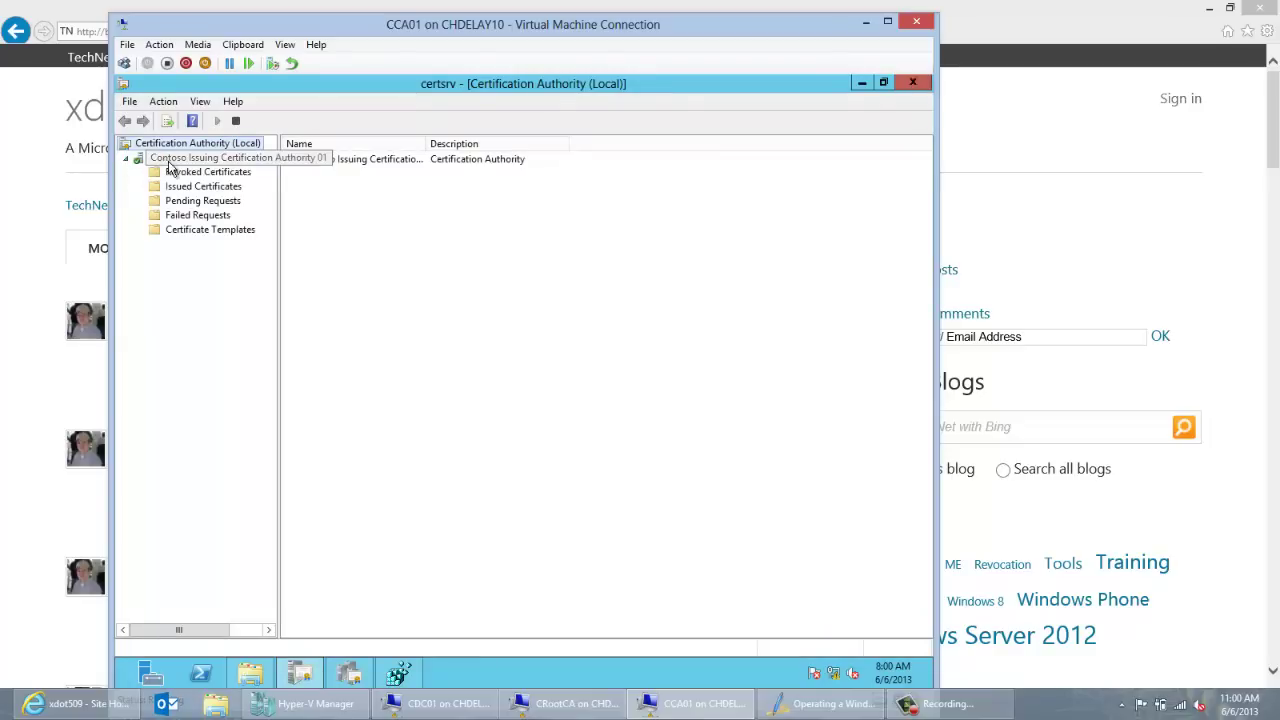
{"action": "right_click", "coordinate": [169, 162]}
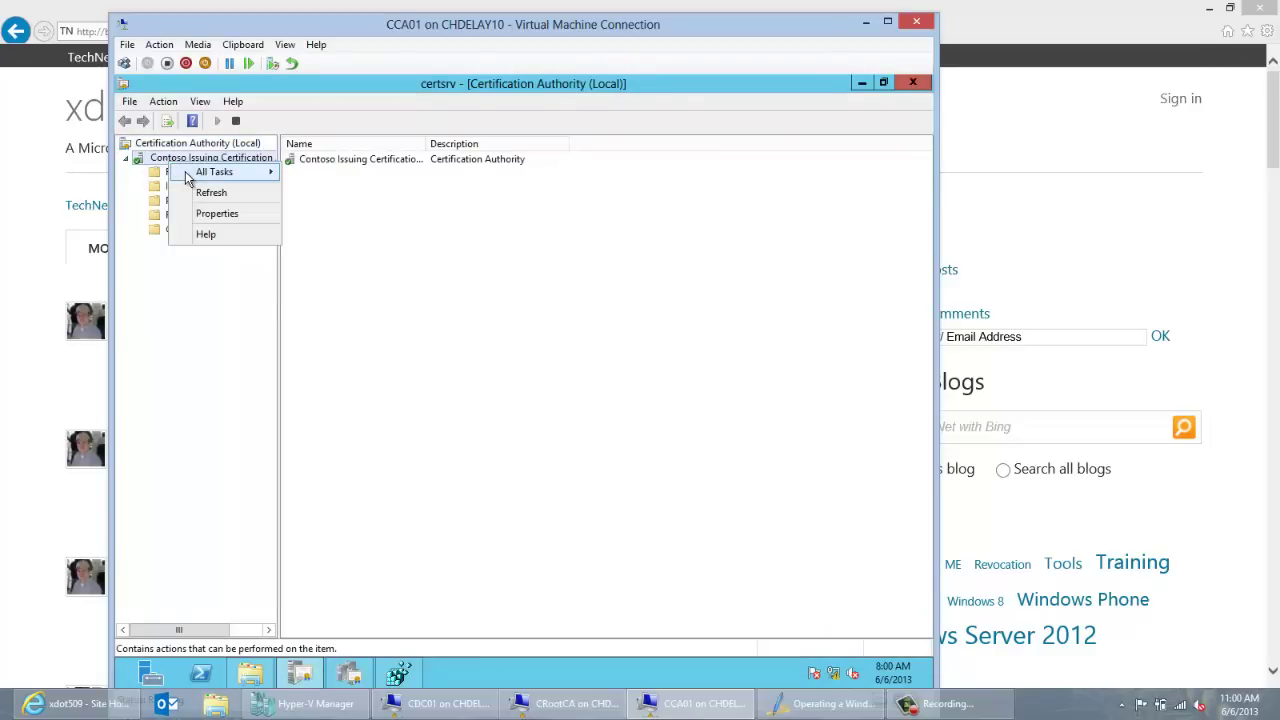
{"action": "mouse_move", "coordinate": [186, 178]}
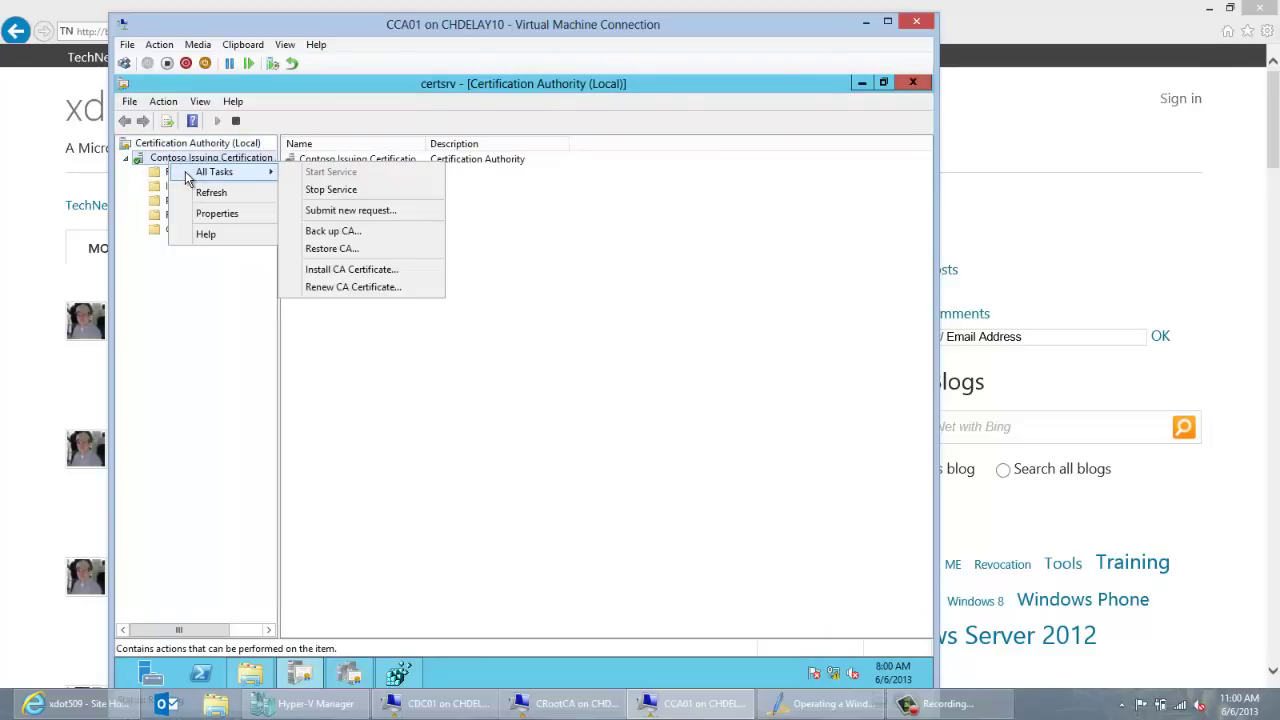
{"action": "left_click", "coordinate": [315, 270]}
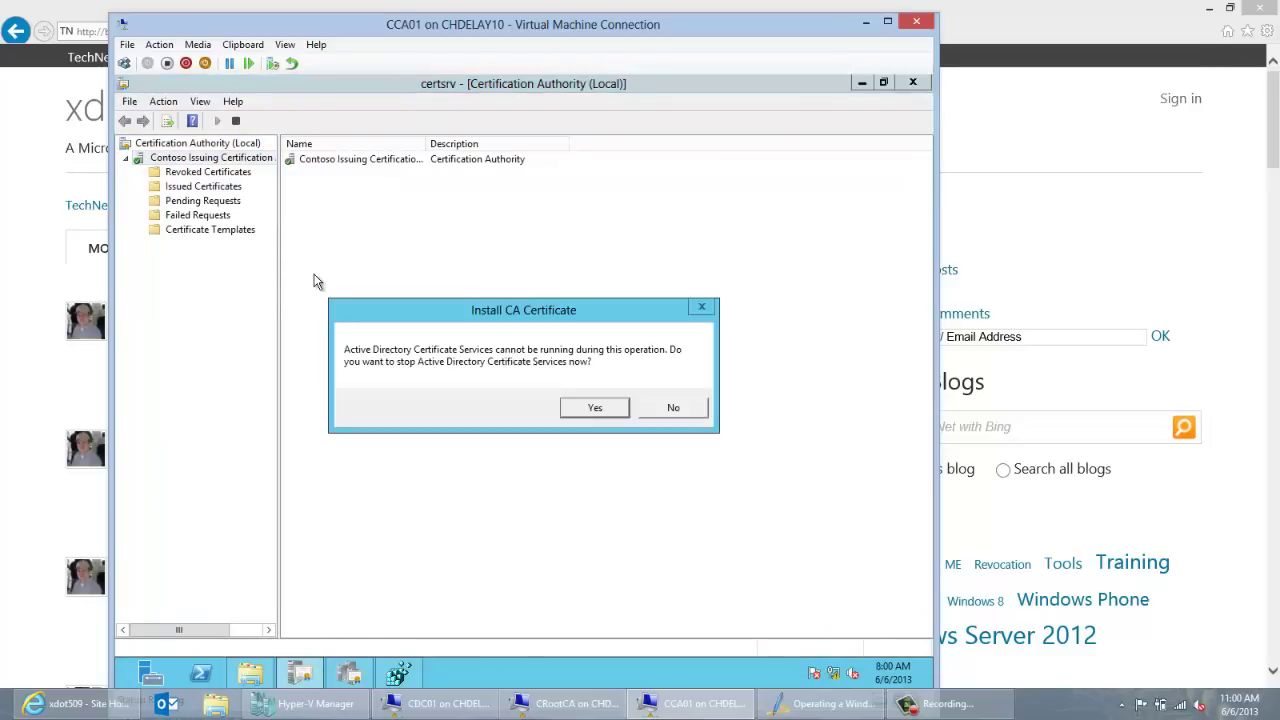
{"action": "left_click", "coordinate": [594, 408]}
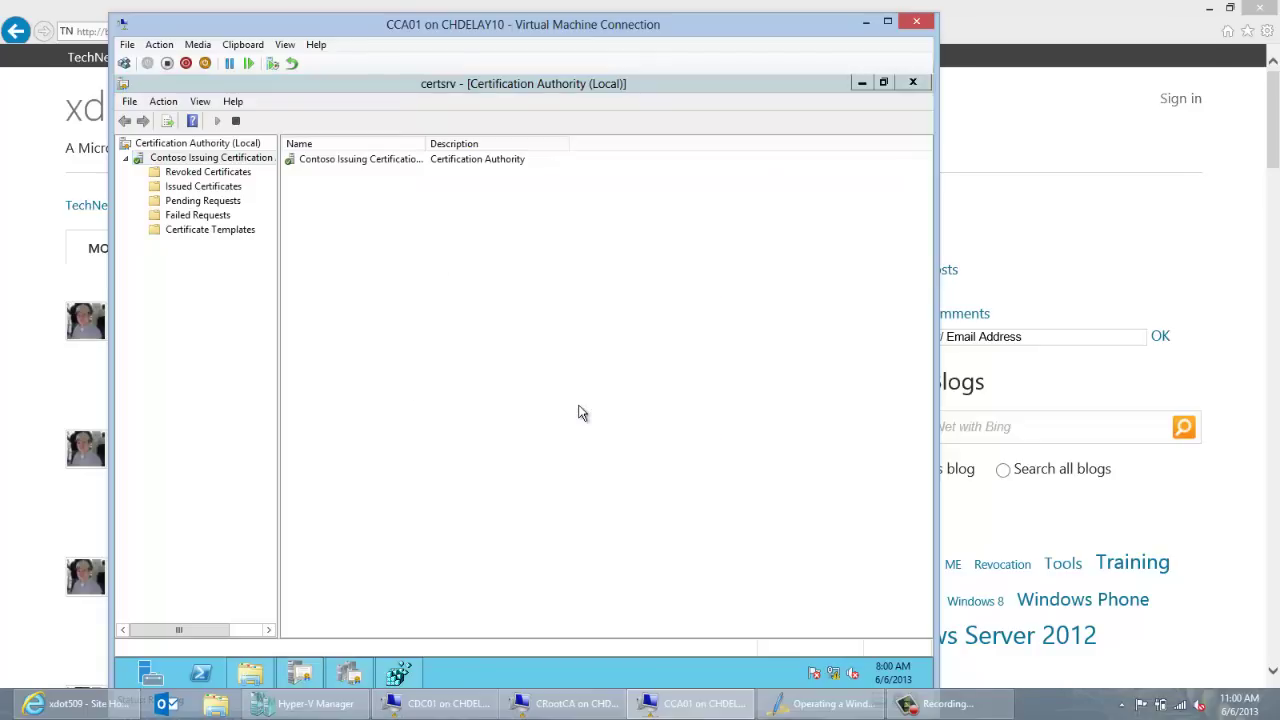
{"action": "left_click", "coordinate": [500, 443]}
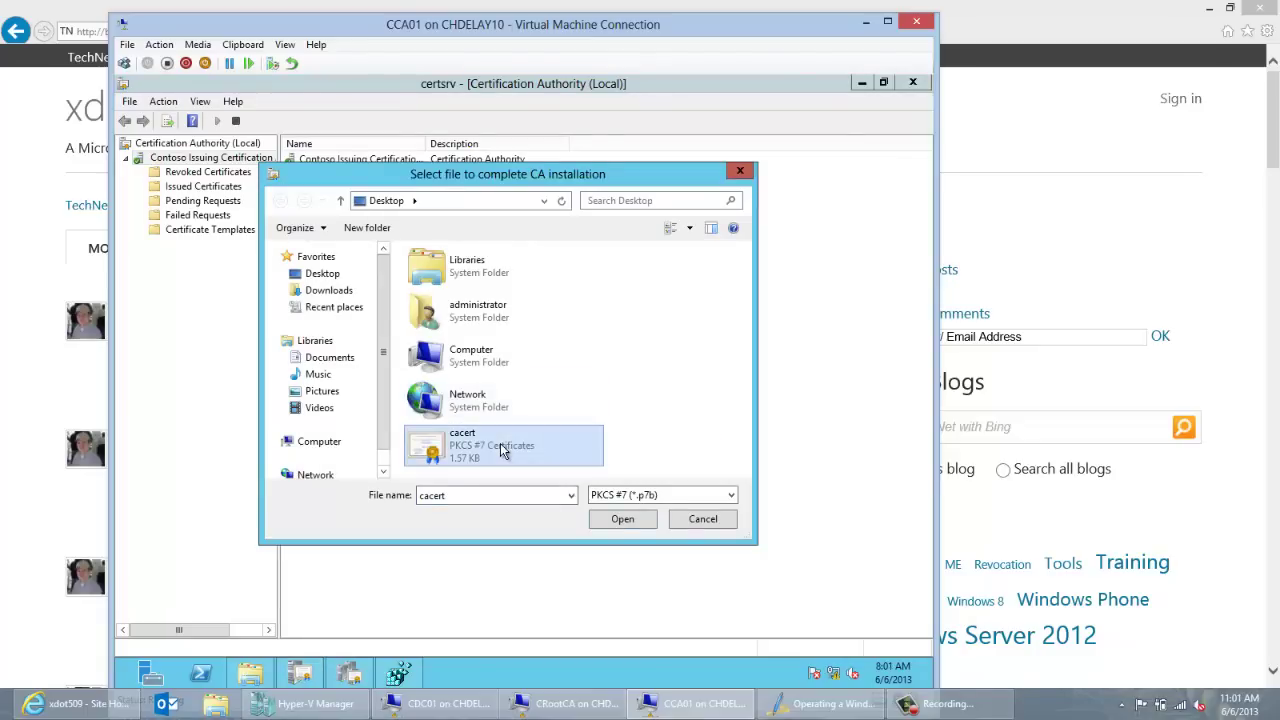
{"action": "left_click", "coordinate": [320, 274]}
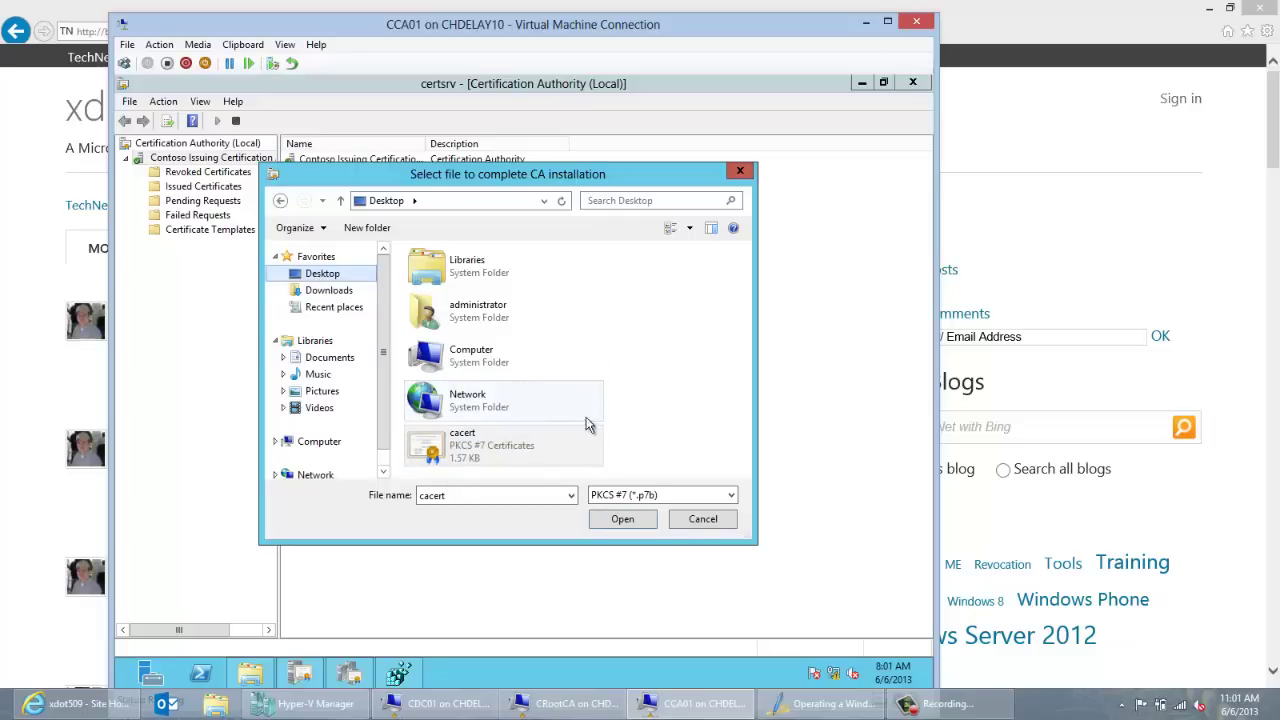
{"action": "left_click", "coordinate": [664, 494]}
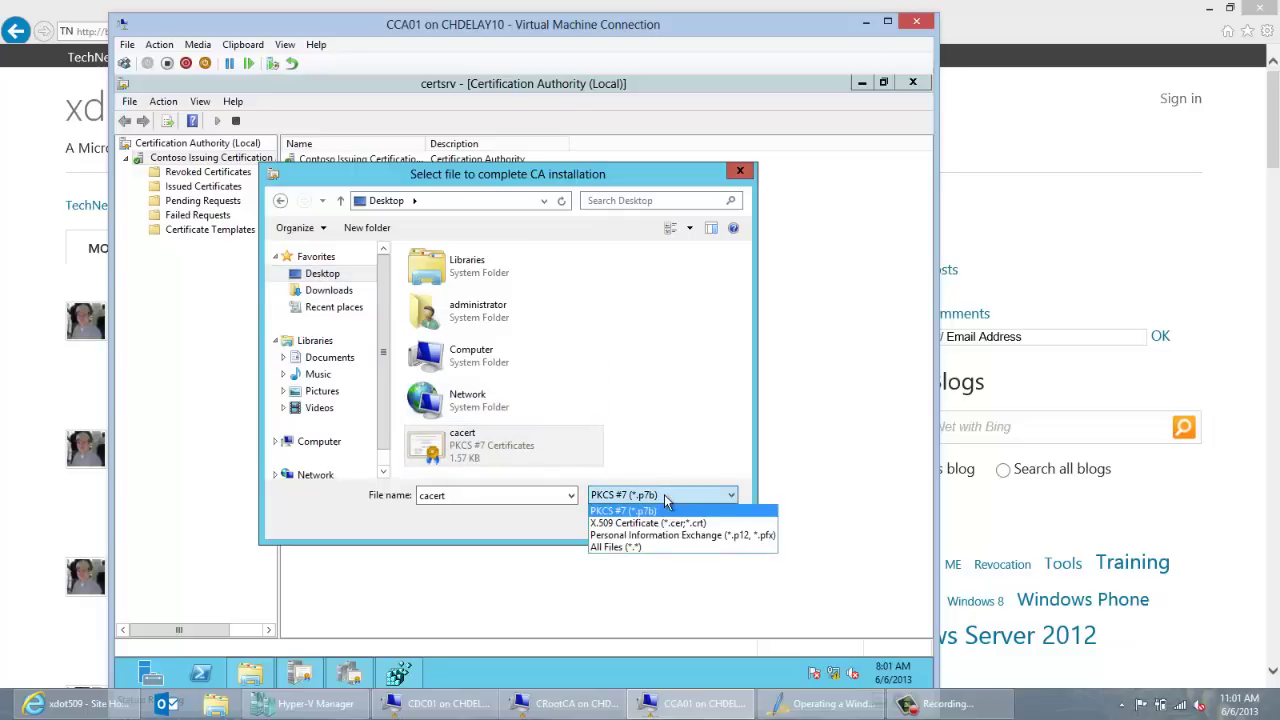
{"action": "left_click", "coordinate": [673, 524]}
{"action": "left_click", "coordinate": [671, 521]}
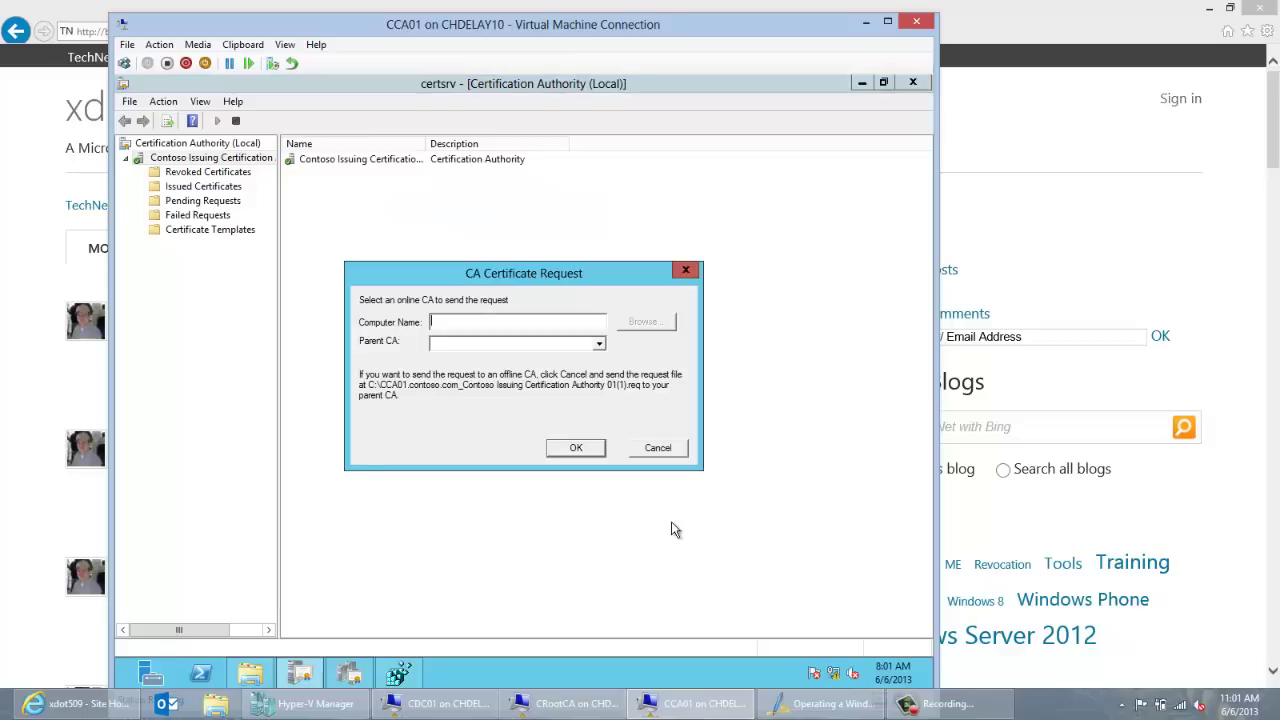
{"action": "left_click", "coordinate": [658, 449]}
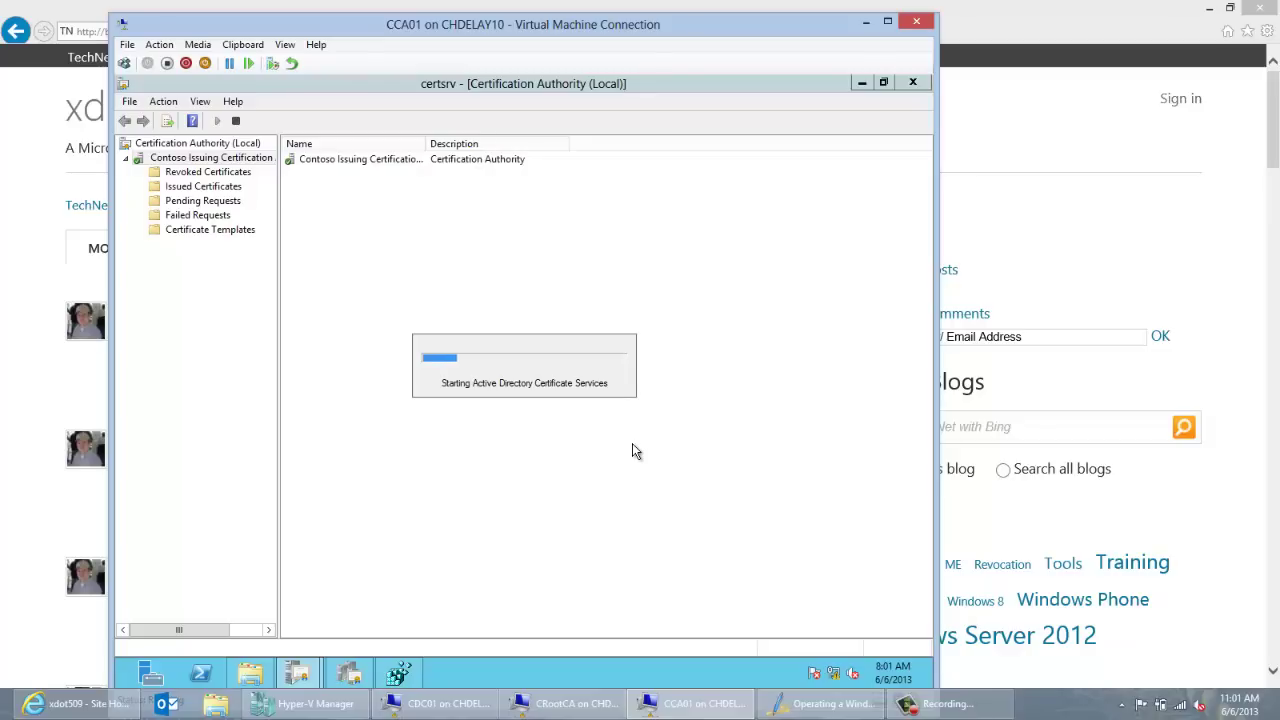
{"action": "mouse_move", "coordinate": [712, 716]}
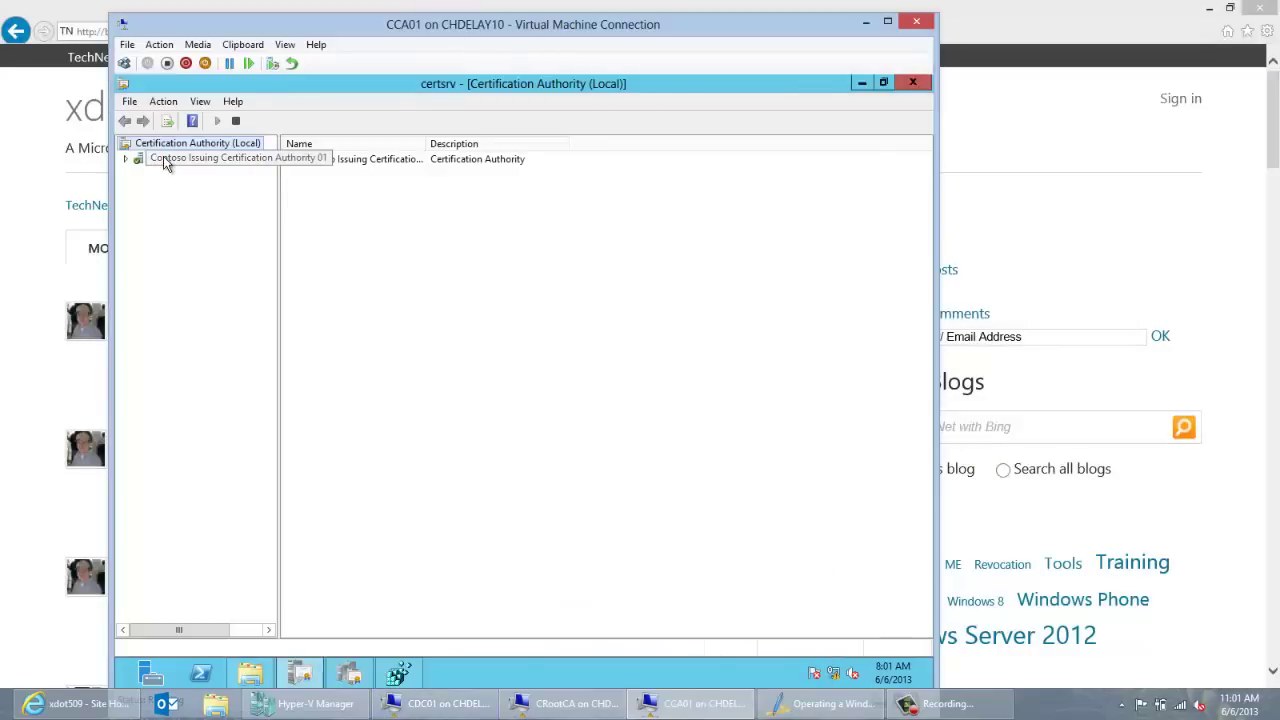
Step: Install the CA certificate on Contoso Issuing Certification Authority 01 from the desktop's X.509 file newcacert, agreeing to stop Active Directory Certificate Services
{"action": "right_click", "coordinate": [166, 162]}
{"action": "mouse_move", "coordinate": [200, 167]}
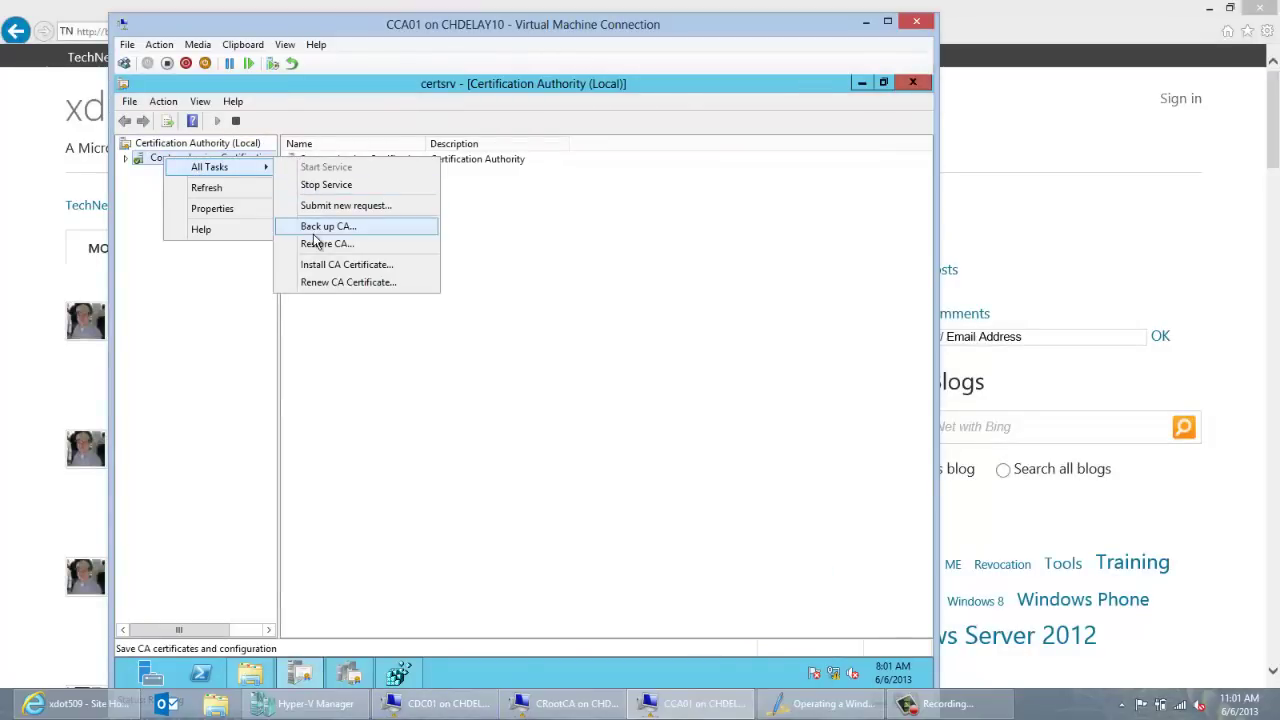
{"action": "left_click", "coordinate": [320, 265]}
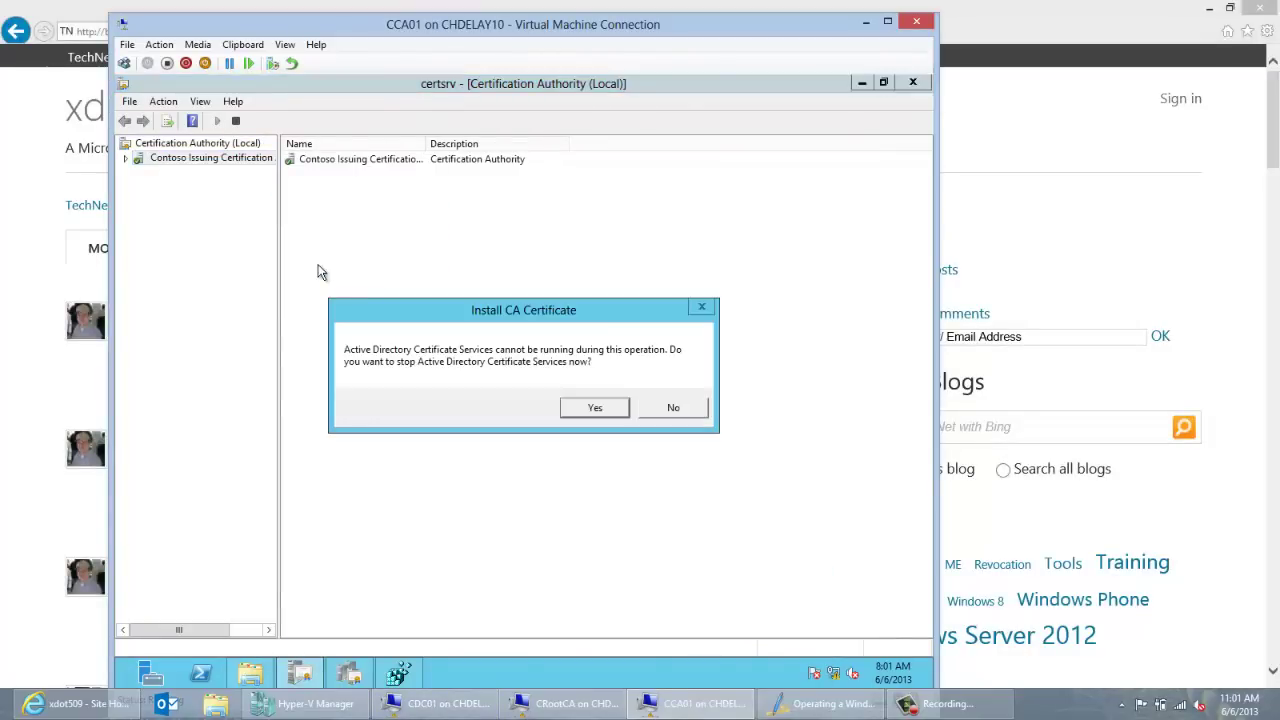
{"action": "left_click", "coordinate": [584, 408]}
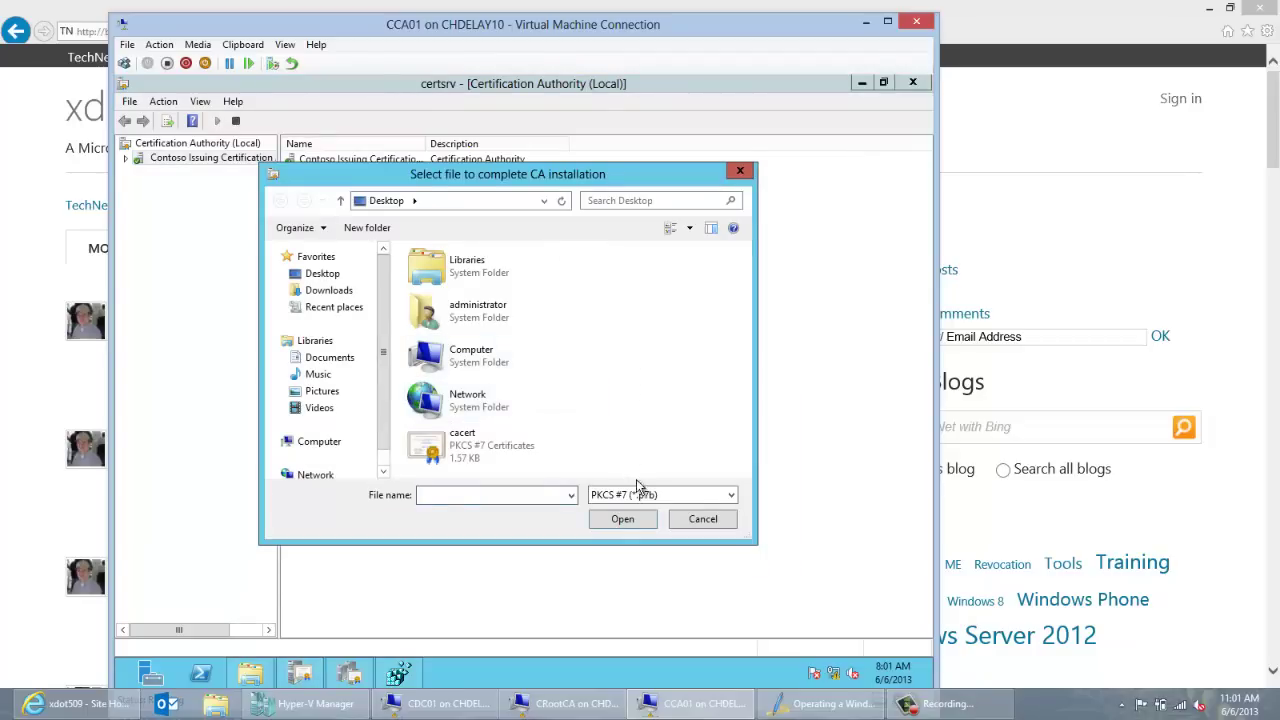
{"action": "left_click", "coordinate": [645, 500]}
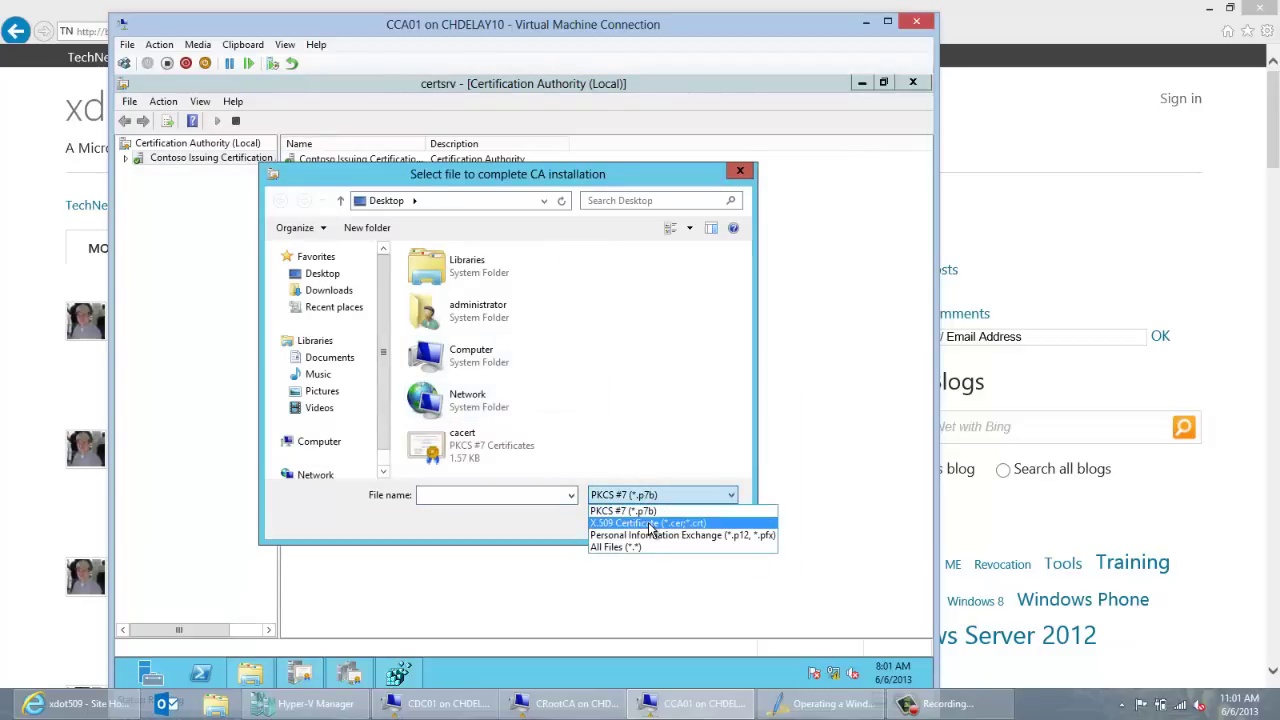
{"action": "left_click", "coordinate": [650, 518]}
{"action": "left_click", "coordinate": [468, 458]}
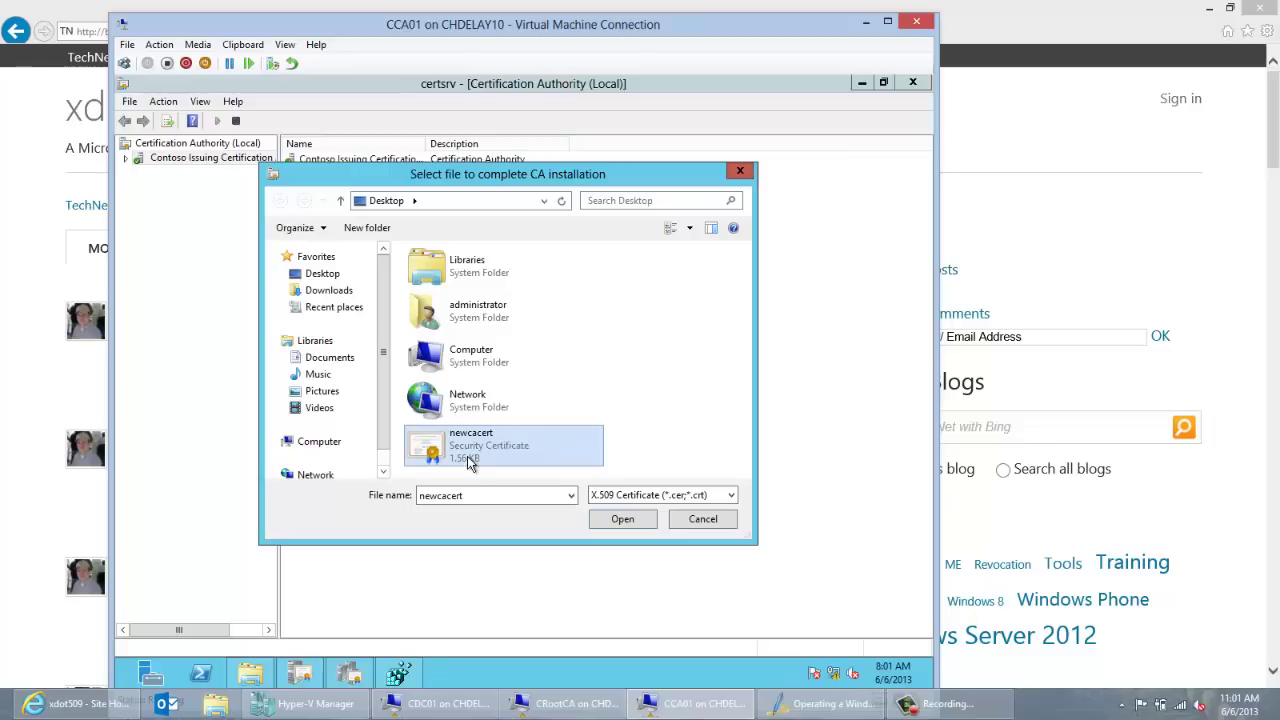
{"action": "left_click", "coordinate": [620, 520]}
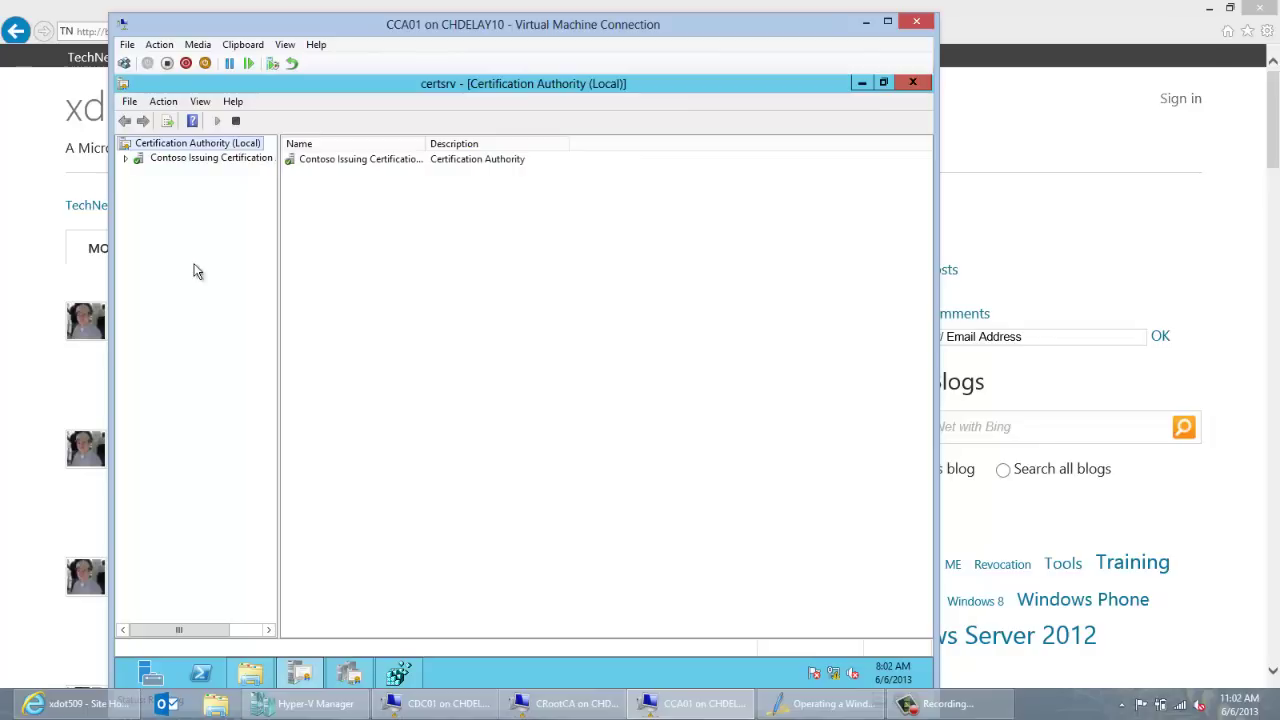
Step: Inspect Certificate #1 in the issuing CA's properties, checking its general information and the CA Version field, and close the properties without changes
{"action": "left_click", "coordinate": [125, 159]}
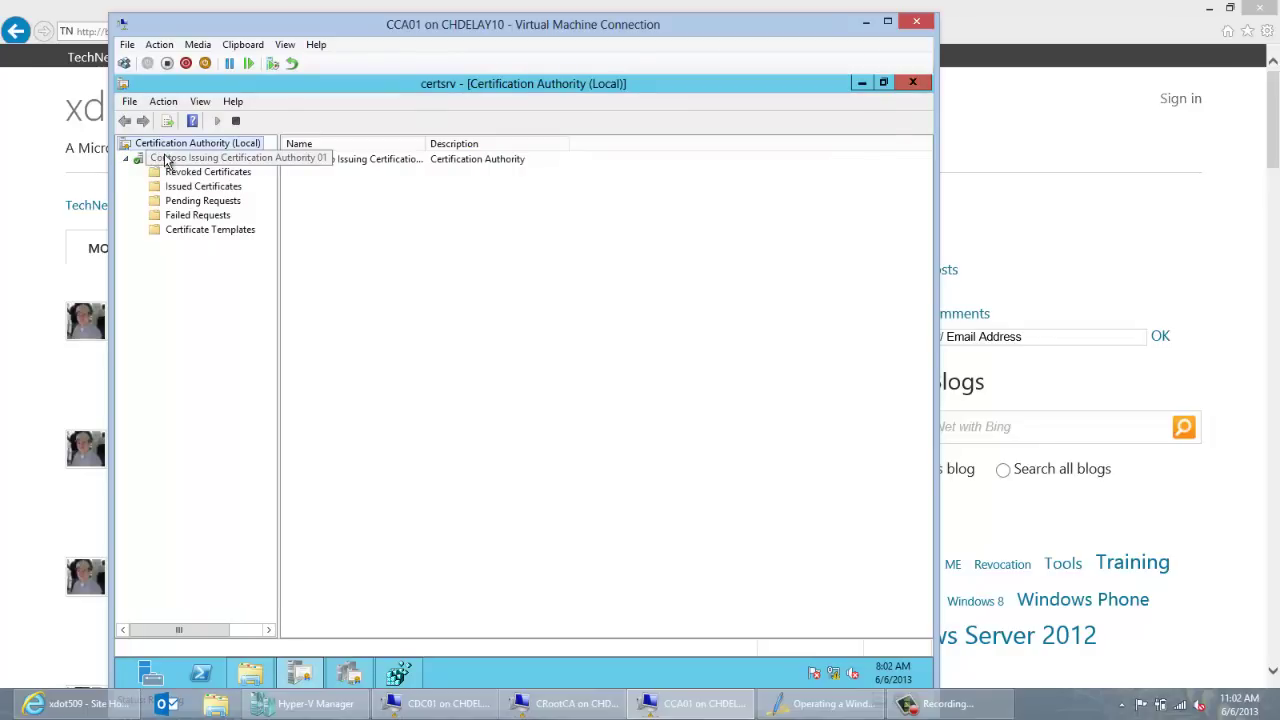
{"action": "right_click", "coordinate": [157, 160]}
{"action": "left_click", "coordinate": [197, 207]}
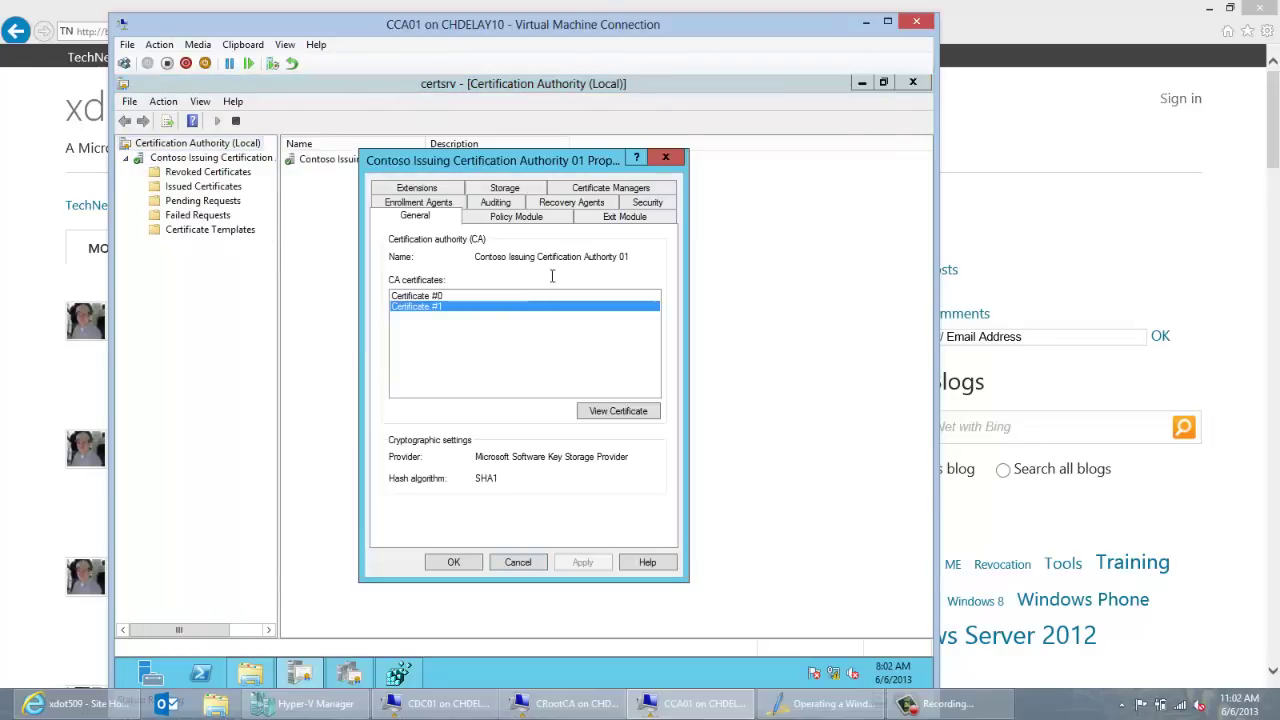
{"action": "left_click", "coordinate": [612, 411]}
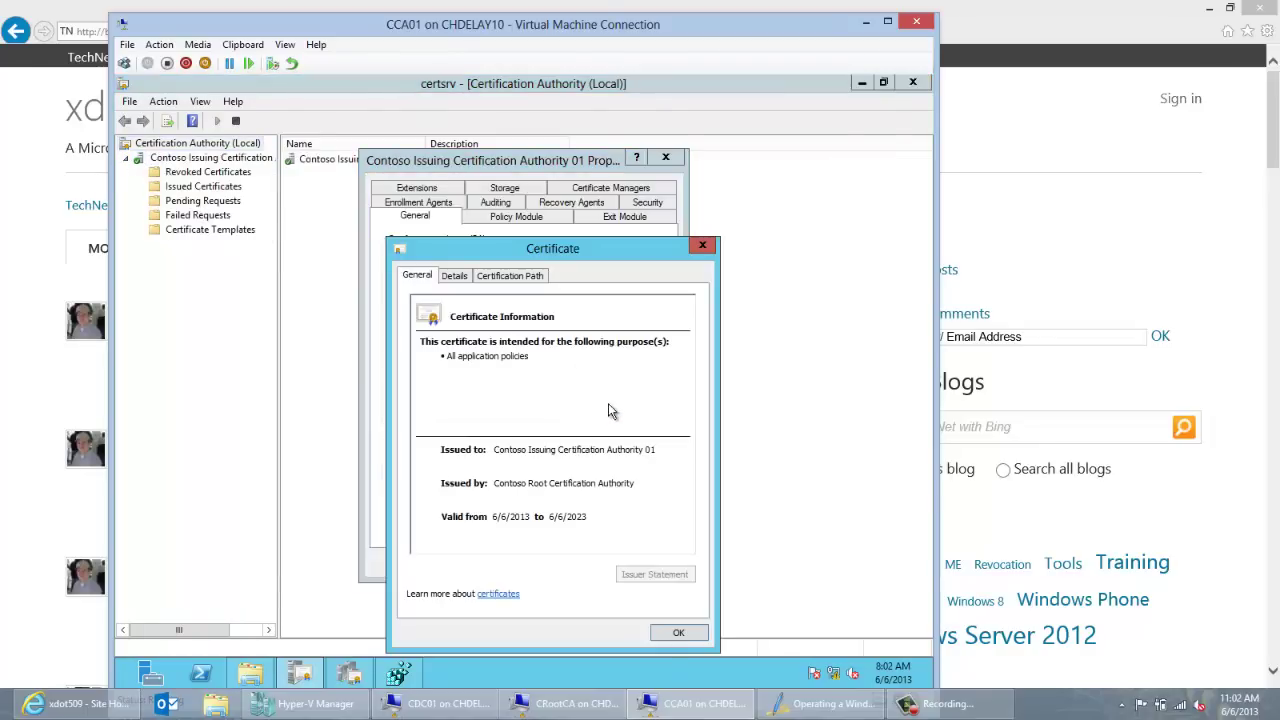
{"action": "left_click_drag", "start_coordinate": [580, 247], "coordinate": [705, 217]}
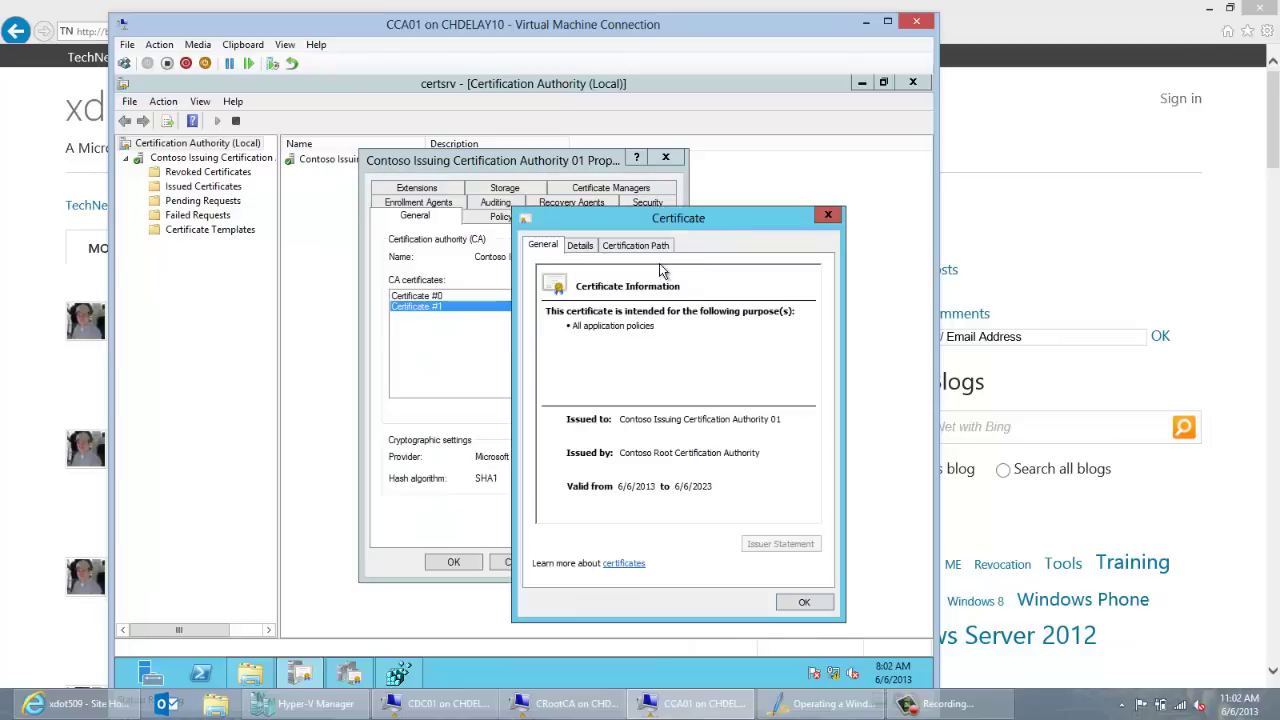
{"action": "left_click", "coordinate": [584, 246]}
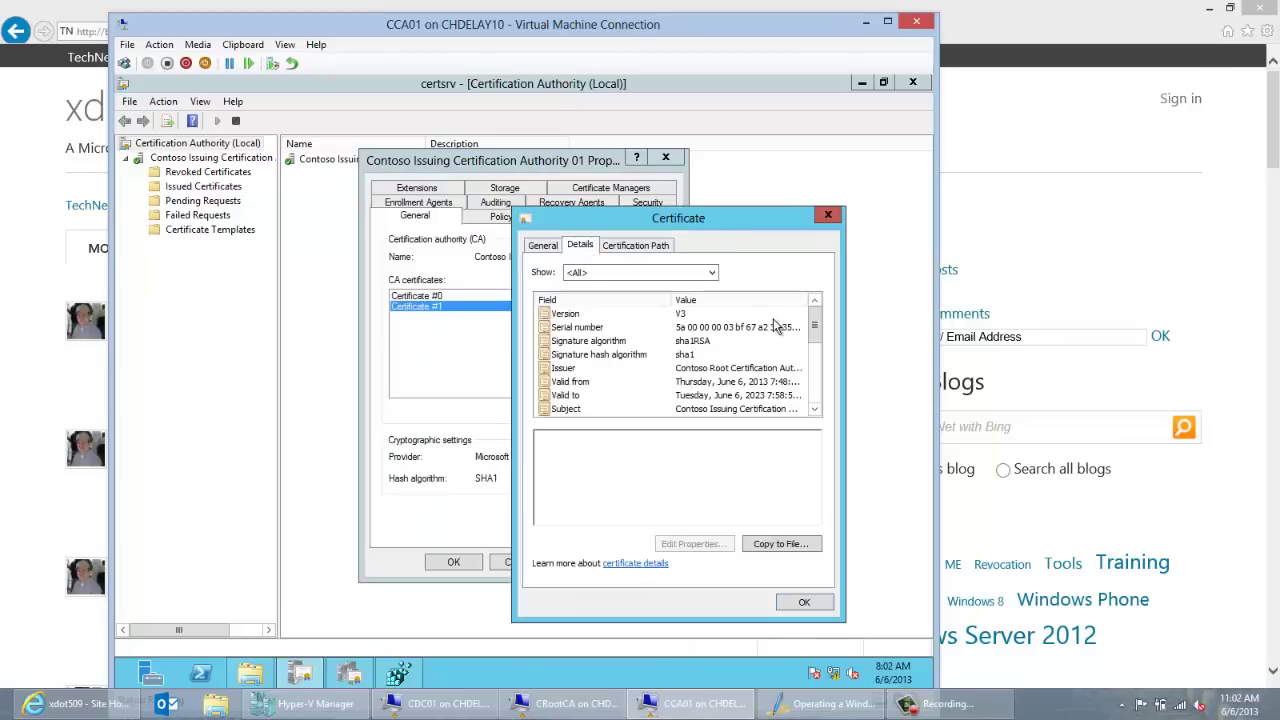
{"action": "left_click_drag", "start_coordinate": [813, 338], "coordinate": [813, 352]}
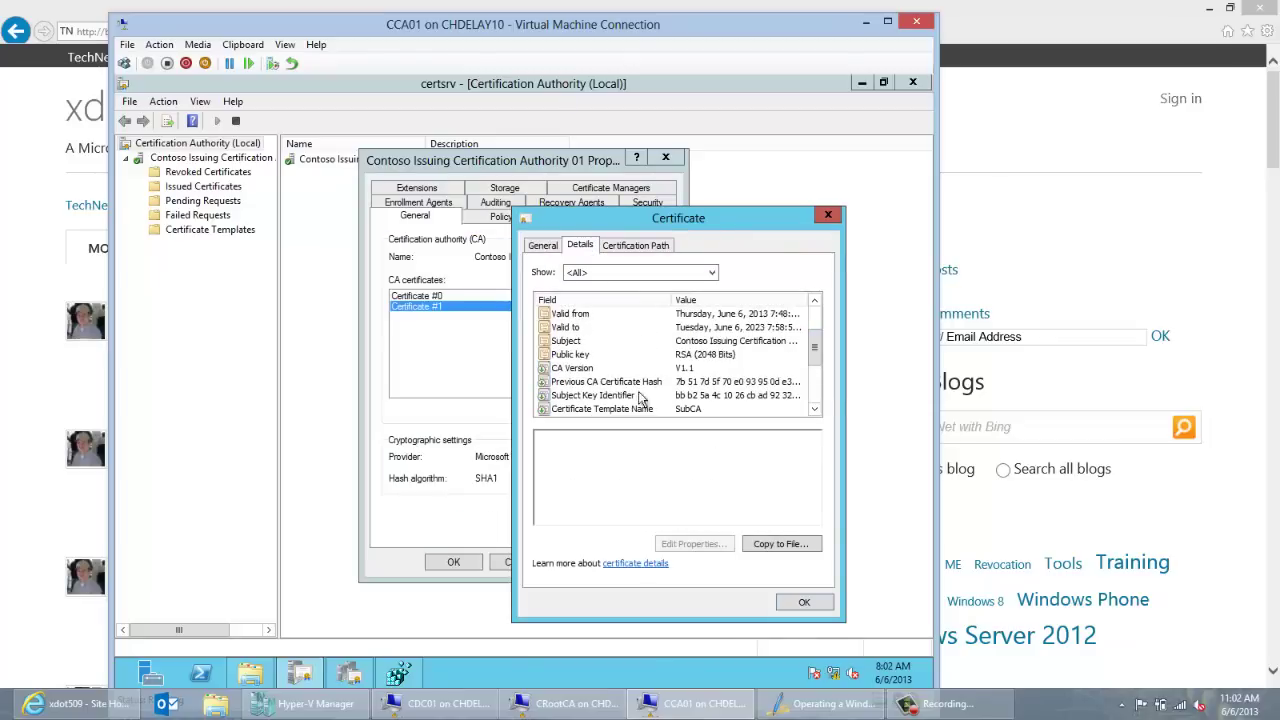
{"action": "left_click", "coordinate": [630, 375]}
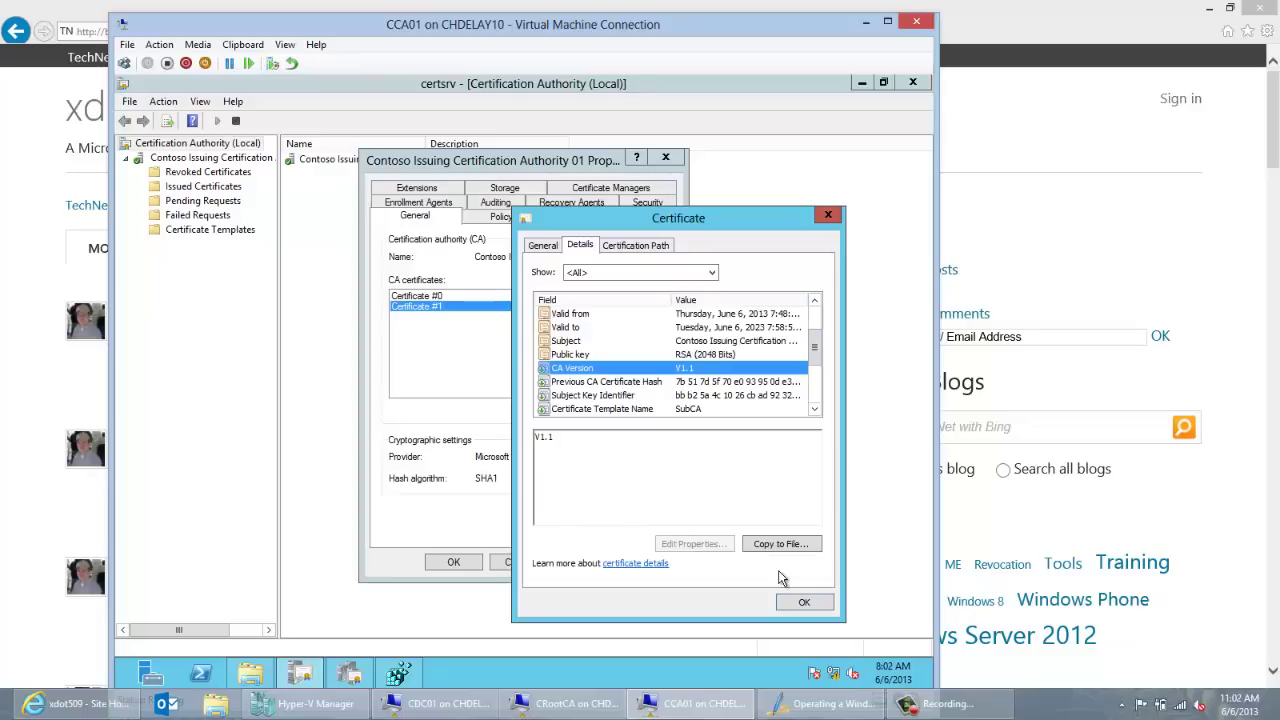
{"action": "left_click", "coordinate": [803, 604]}
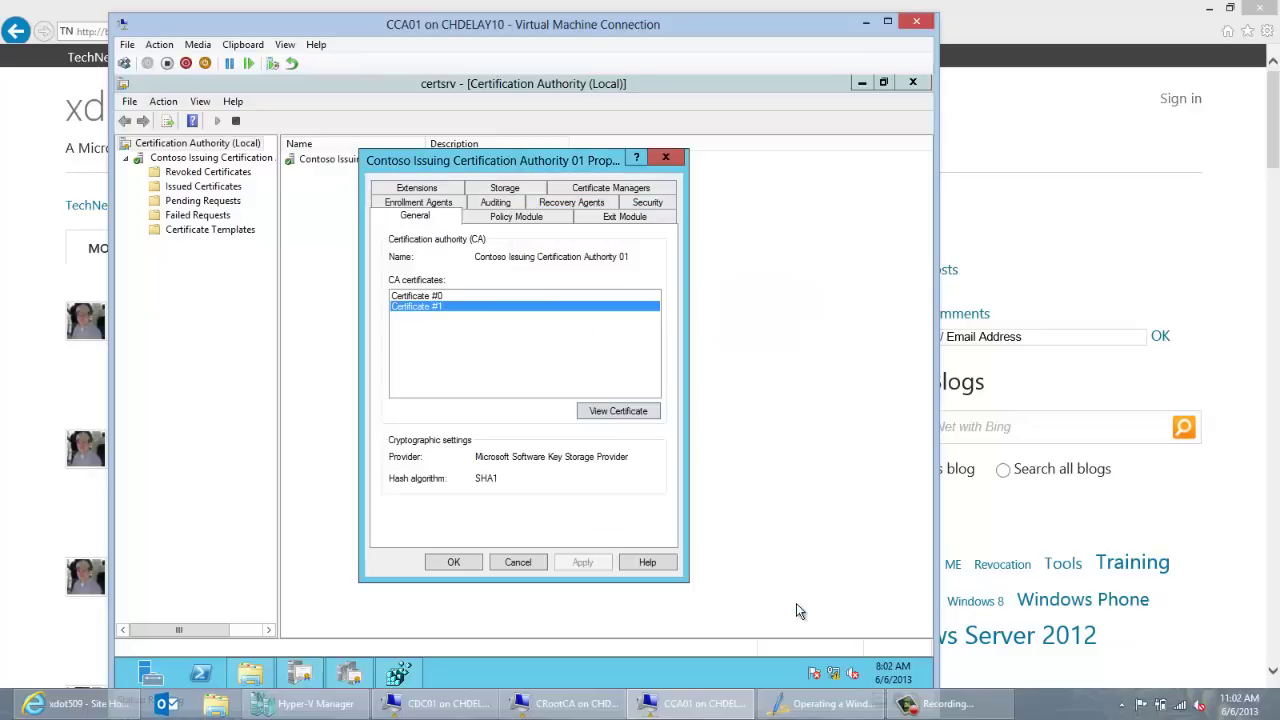
{"action": "left_click", "coordinate": [518, 563]}
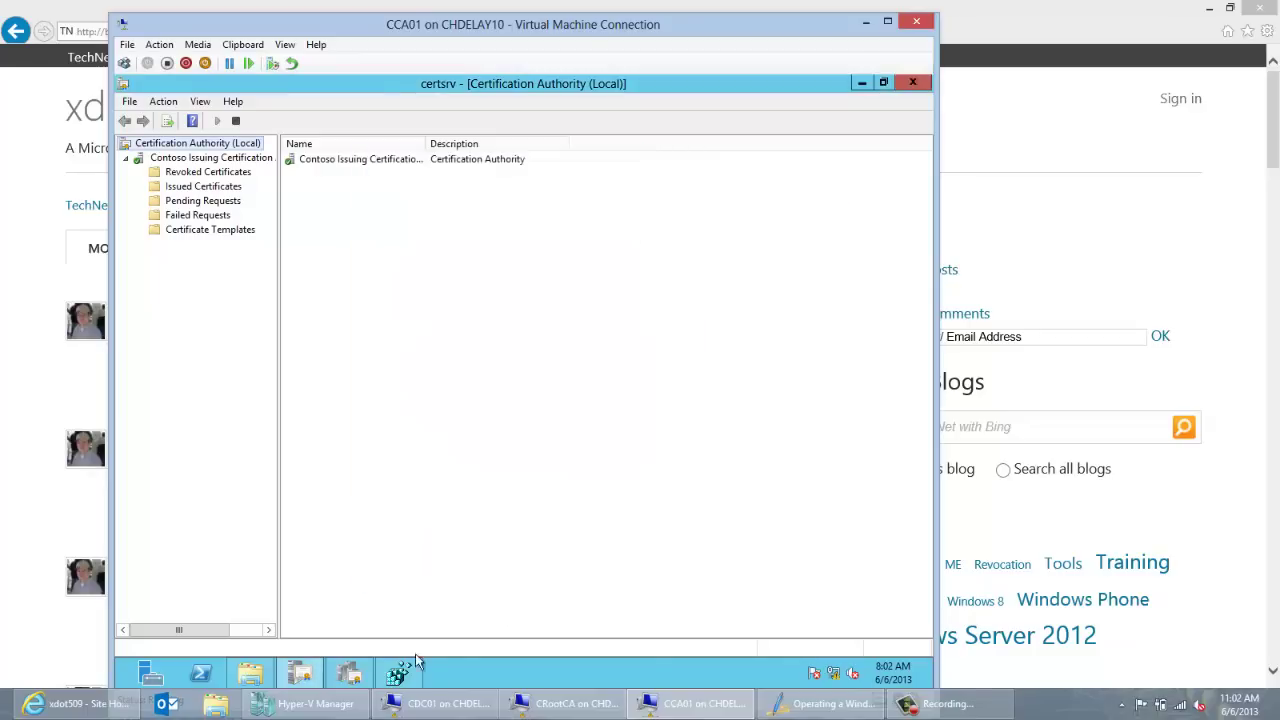
Step: Switch to the Enterprise PKI console and check the issuing CA's certificate, AIA and CDP location status under the Contoso root CA
{"action": "left_click", "coordinate": [349, 673]}
{"action": "left_click", "coordinate": [125, 158]}
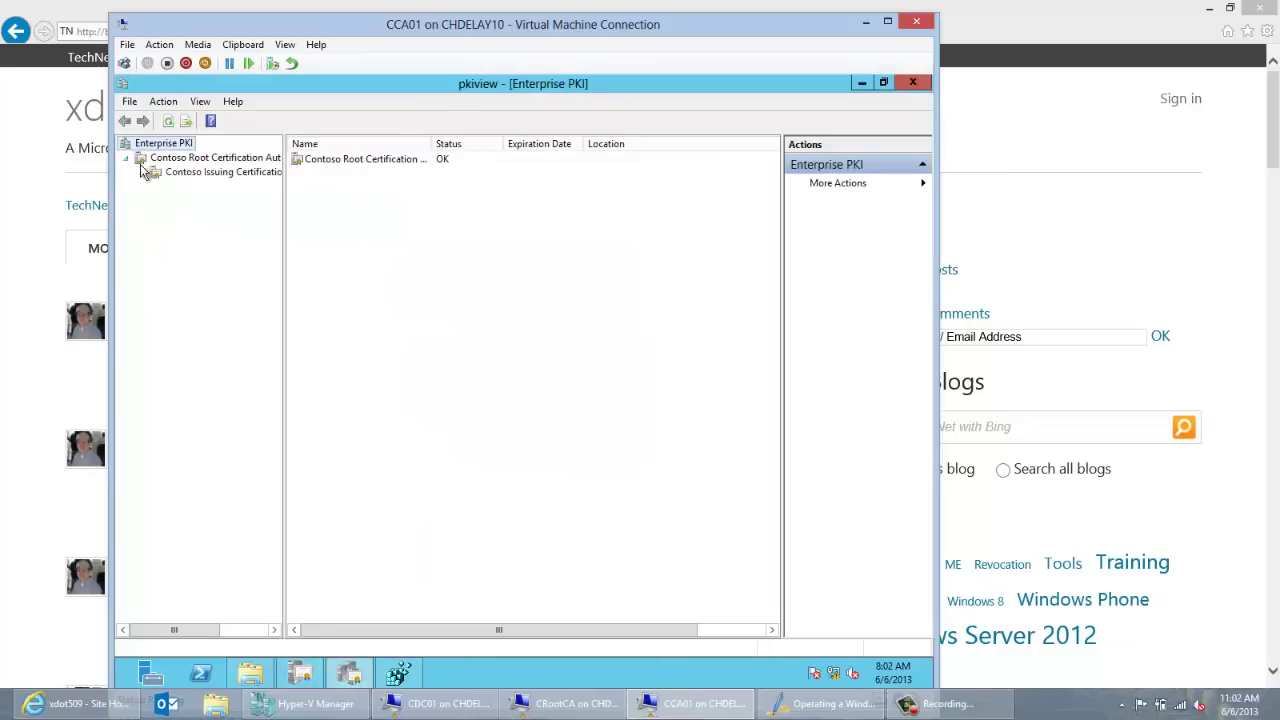
{"action": "left_click", "coordinate": [163, 174]}
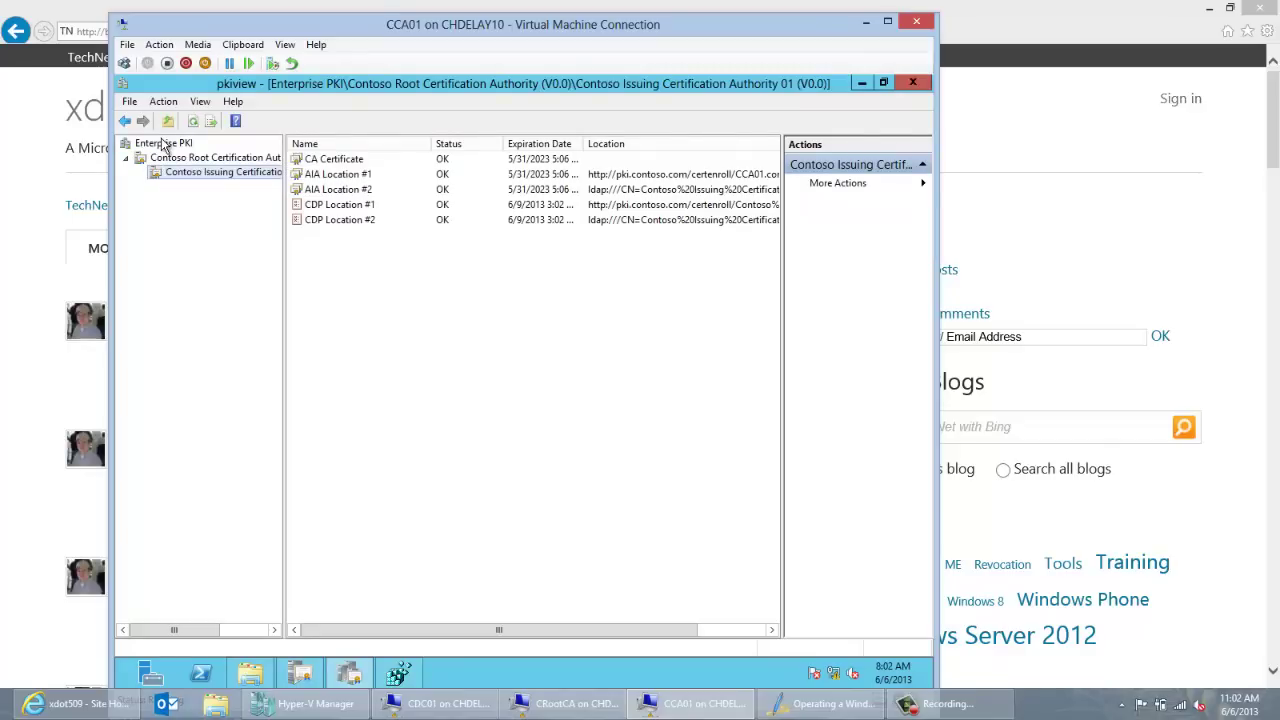
Step: Review the NTAuthCertificates, Enrollment Services, Certification Authorities and AIA containers in Active Directory, and return to the xdot509 blog in Internet Explorer
{"action": "right_click", "coordinate": [165, 145]}
{"action": "left_click", "coordinate": [187, 171]}
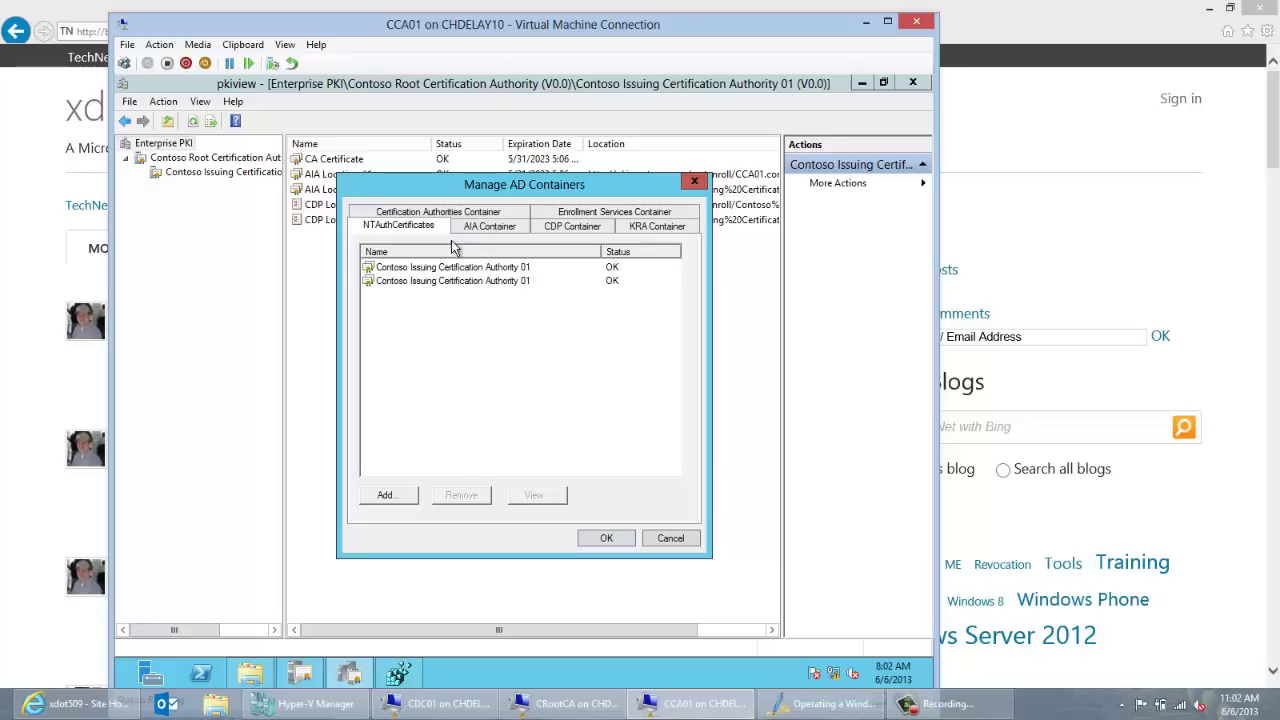
{"action": "left_click", "coordinate": [560, 216]}
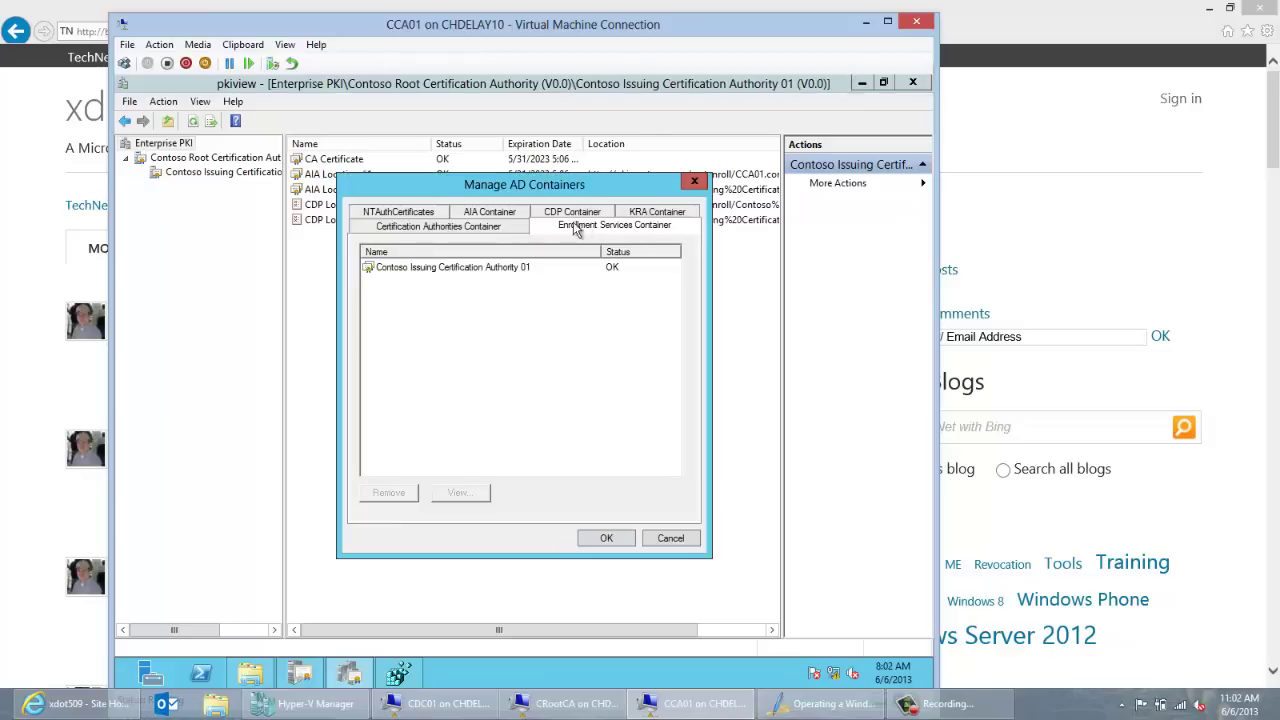
{"action": "left_click", "coordinate": [492, 228]}
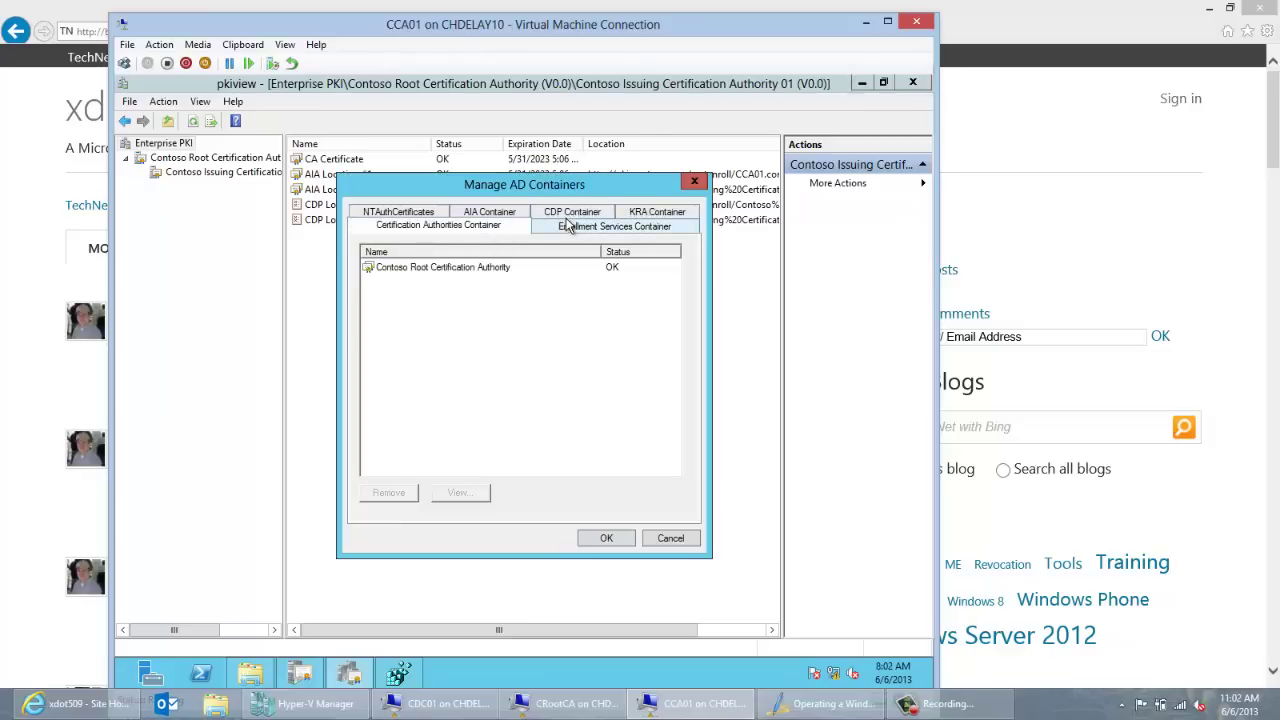
{"action": "left_click", "coordinate": [512, 213]}
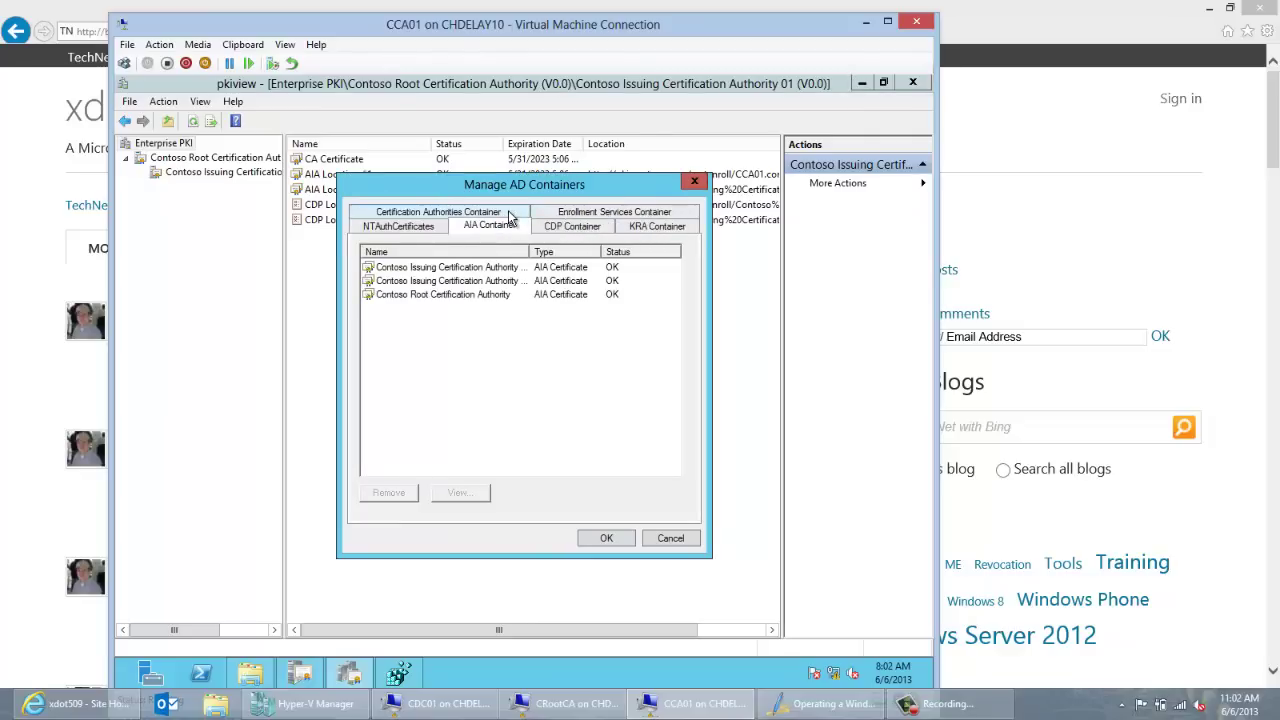
{"action": "left_click", "coordinate": [477, 282]}
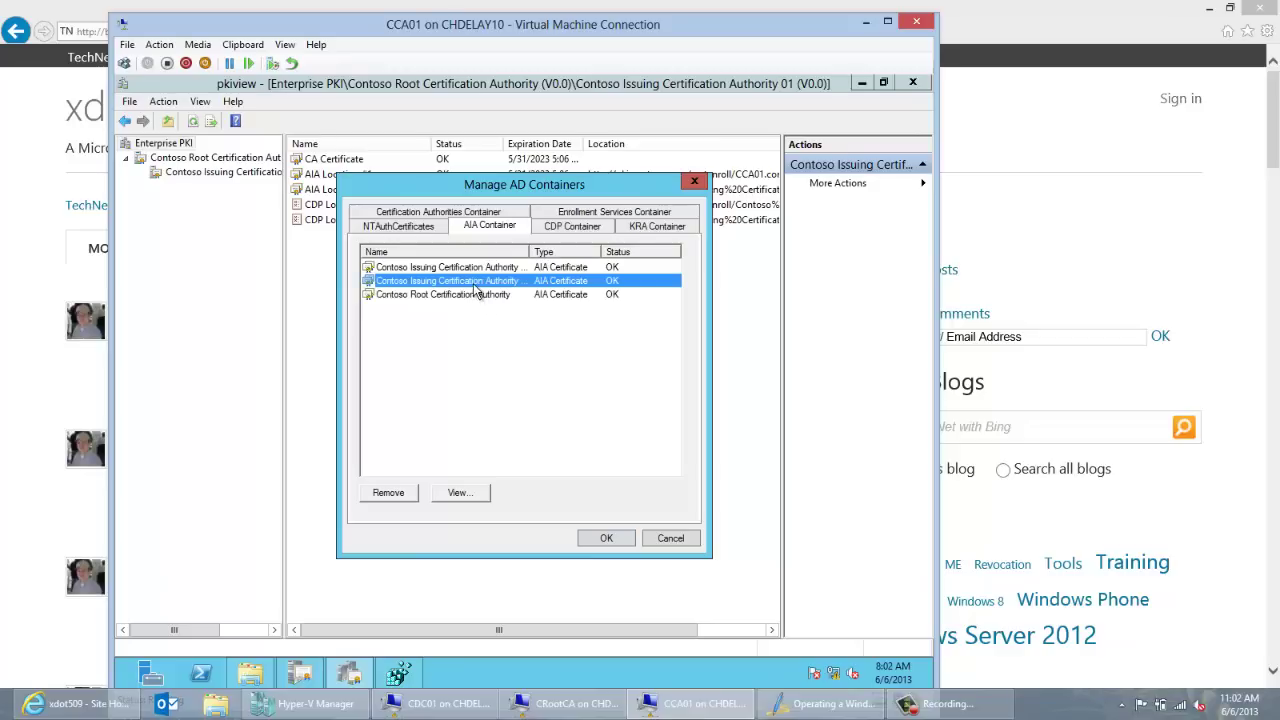
{"action": "left_click", "coordinate": [472, 271]}
{"action": "left_click", "coordinate": [474, 281]}
{"action": "left_click", "coordinate": [600, 538]}
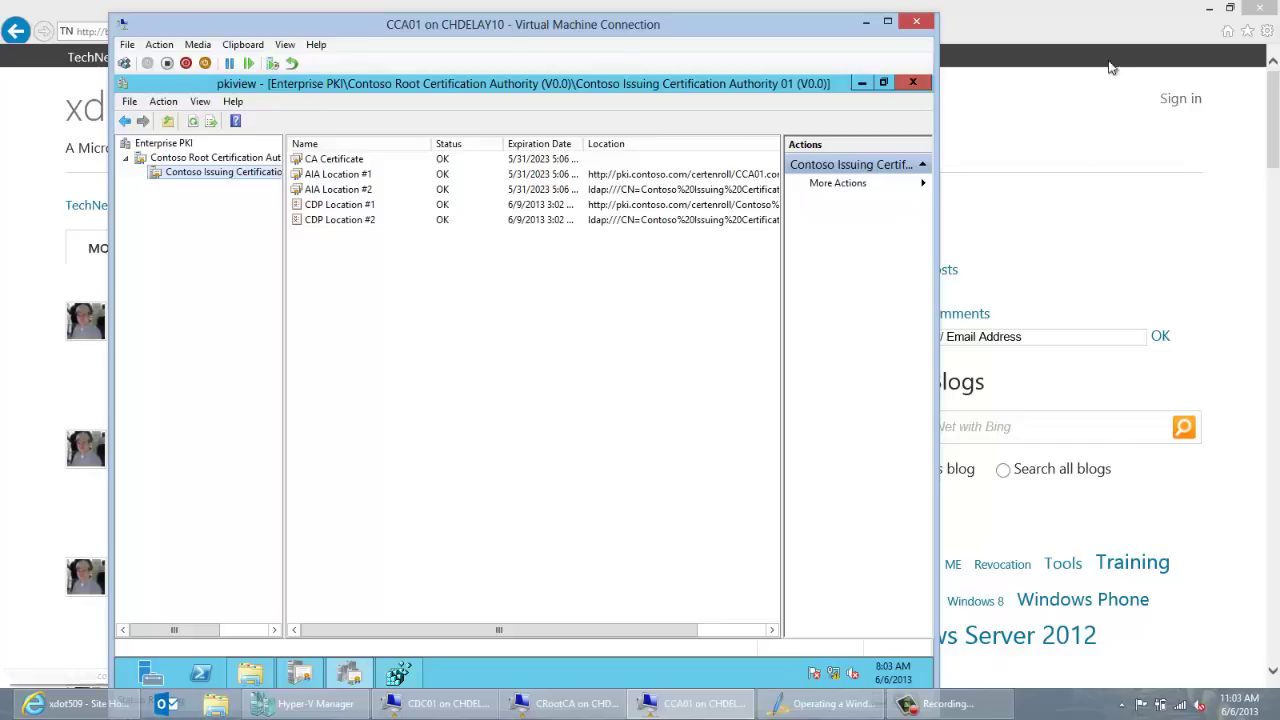
{"action": "left_click", "coordinate": [1091, 12]}
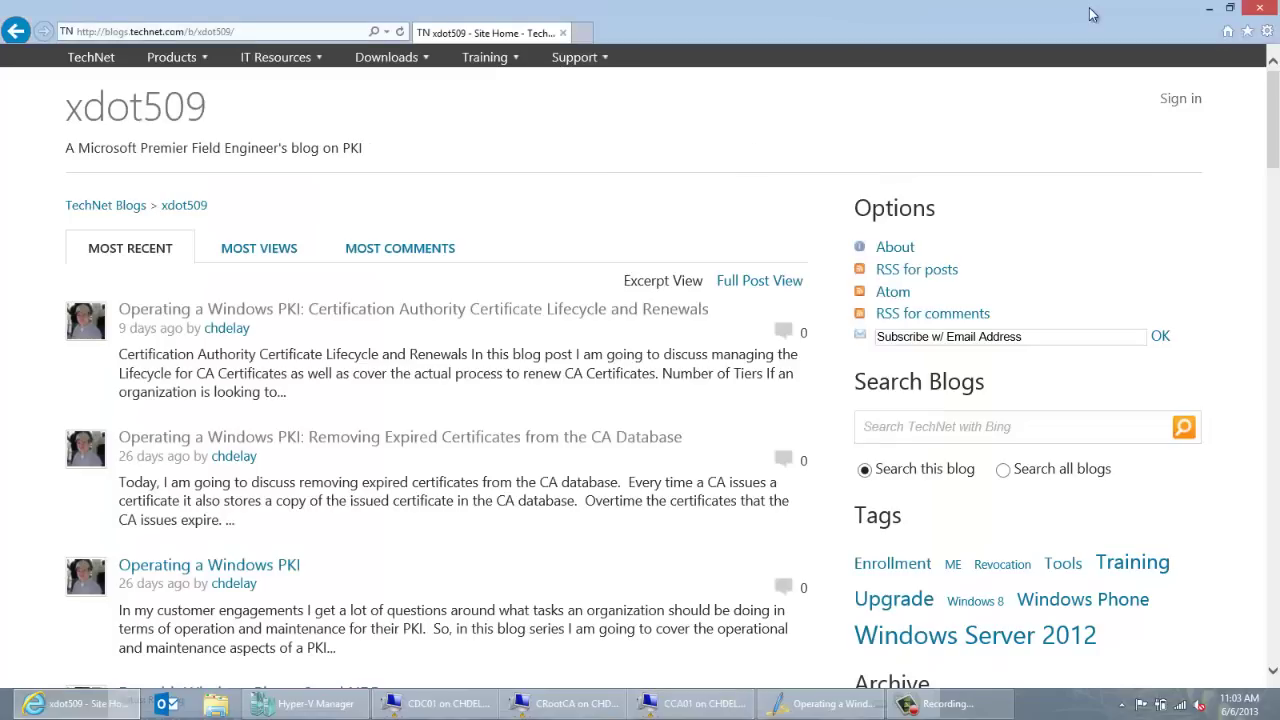